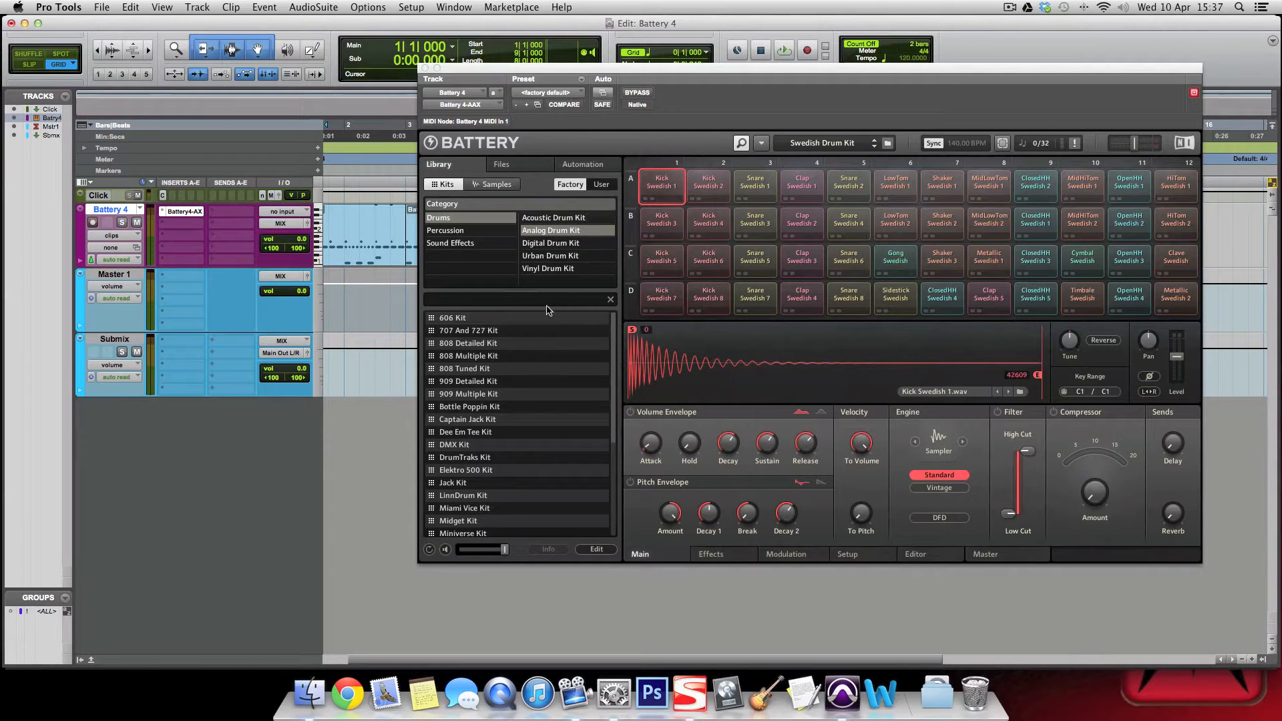
Step: Play back the Battery 4 drum pattern from the start of the session and stop it, keeping the plug-in window clear of the transport
drag(725, 75, 708, 110)
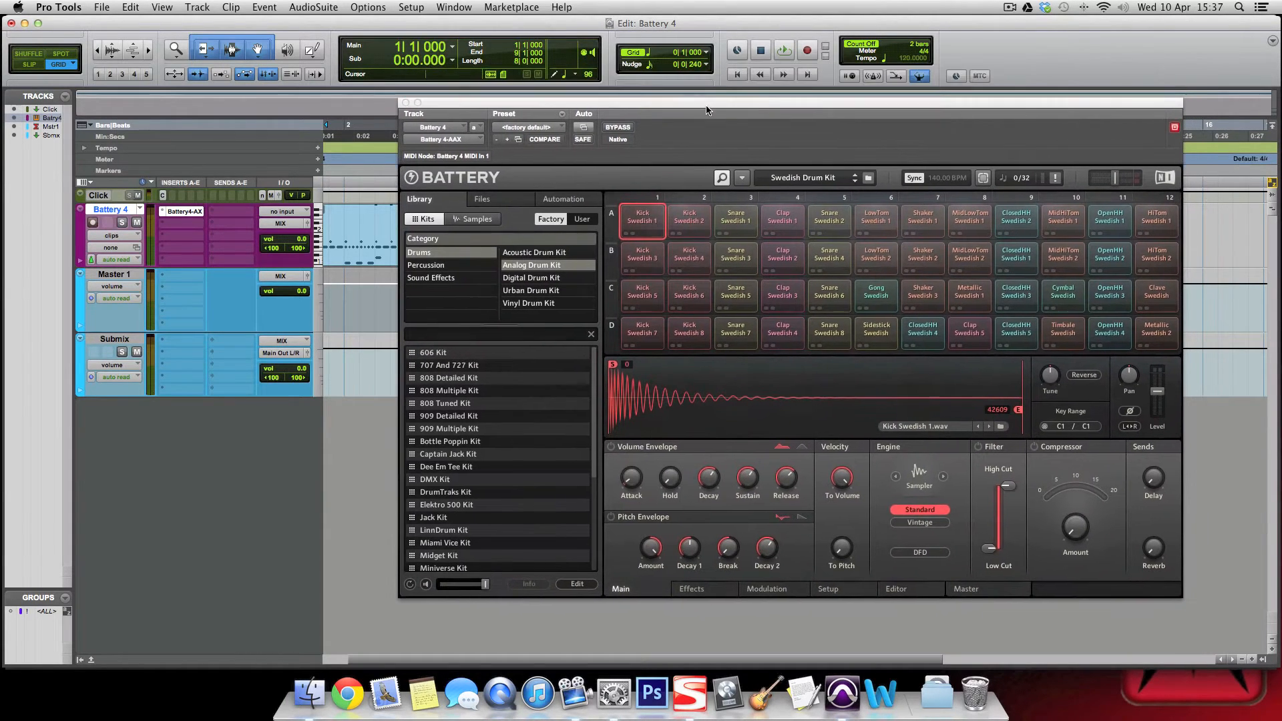
click(732, 75)
click(733, 75)
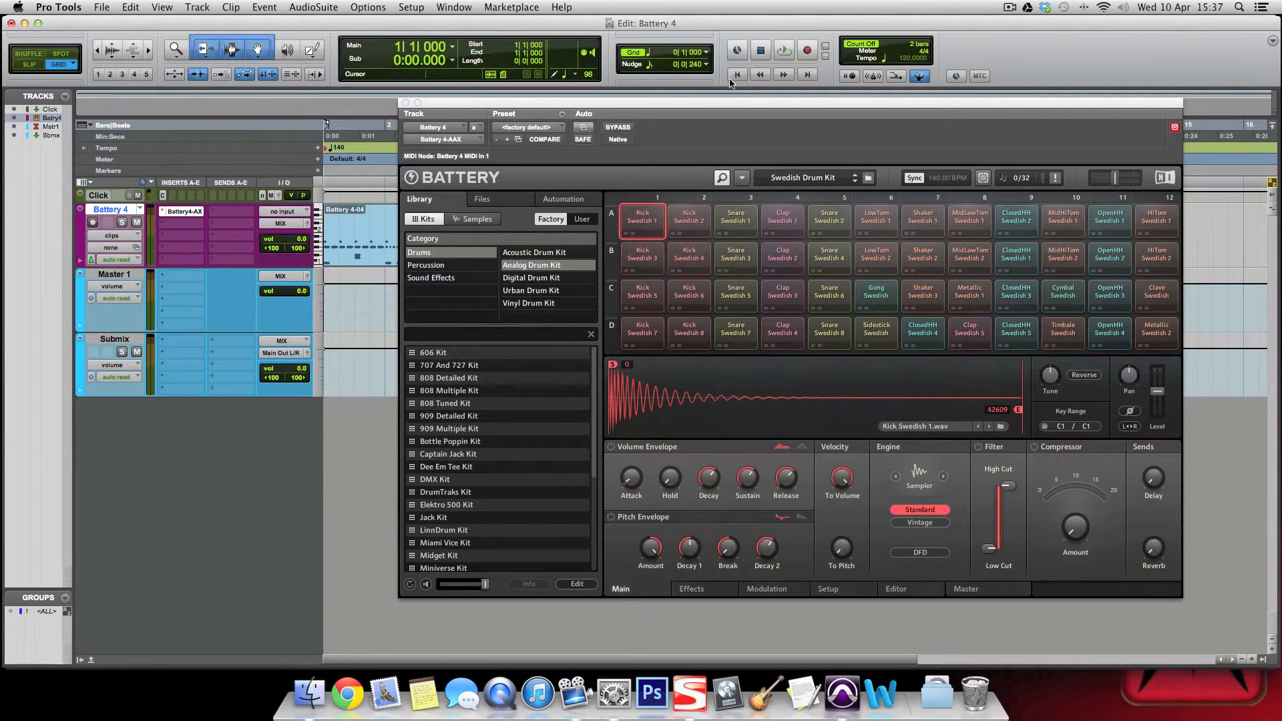
key(space)
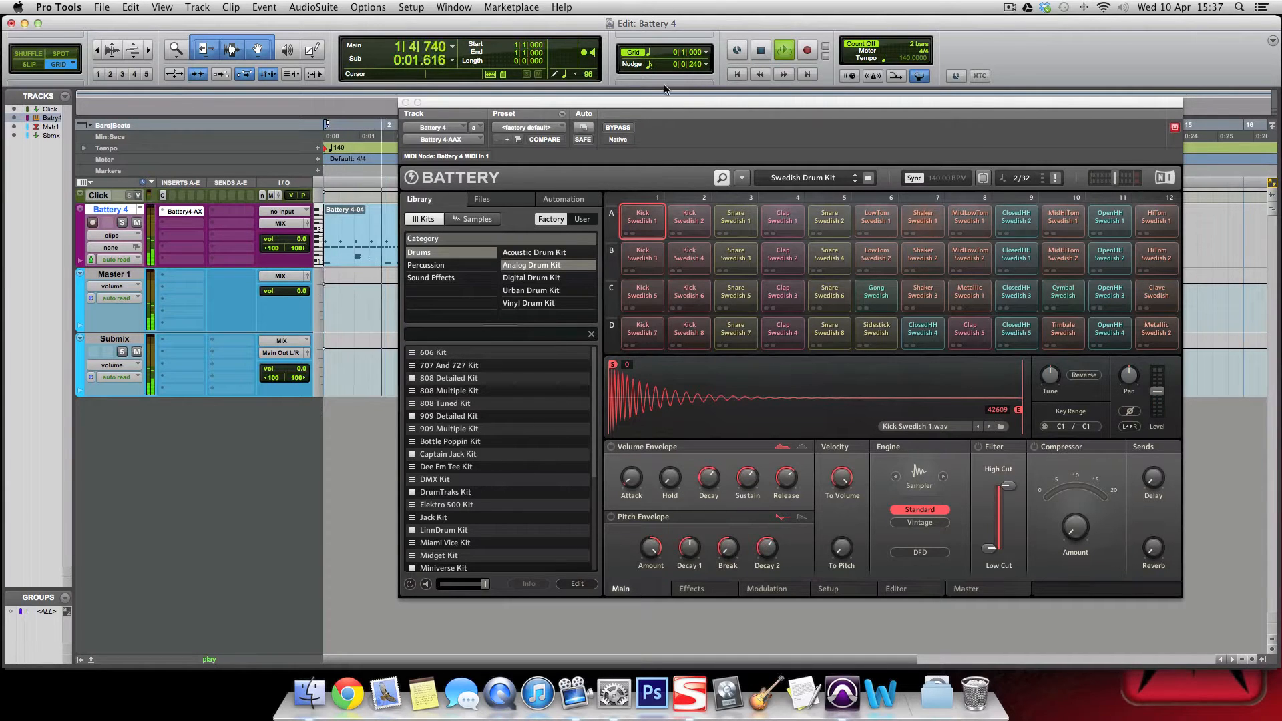
drag(653, 108, 670, 124)
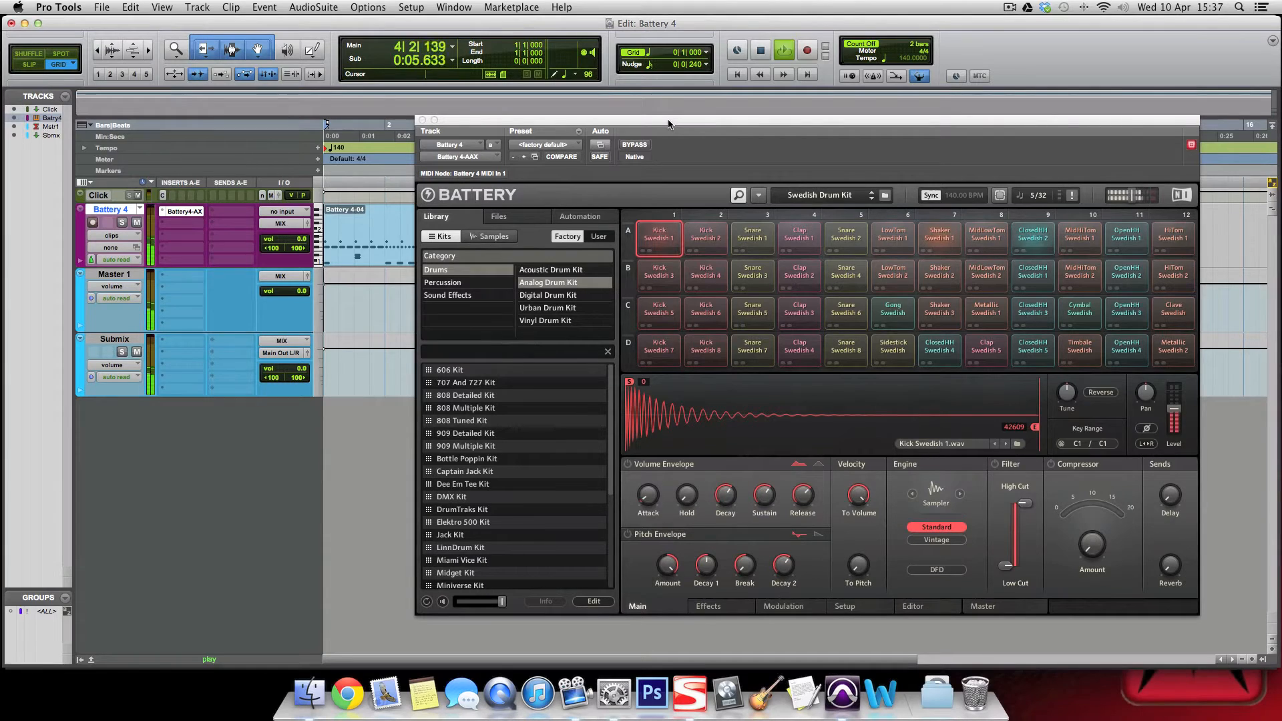
key(space)
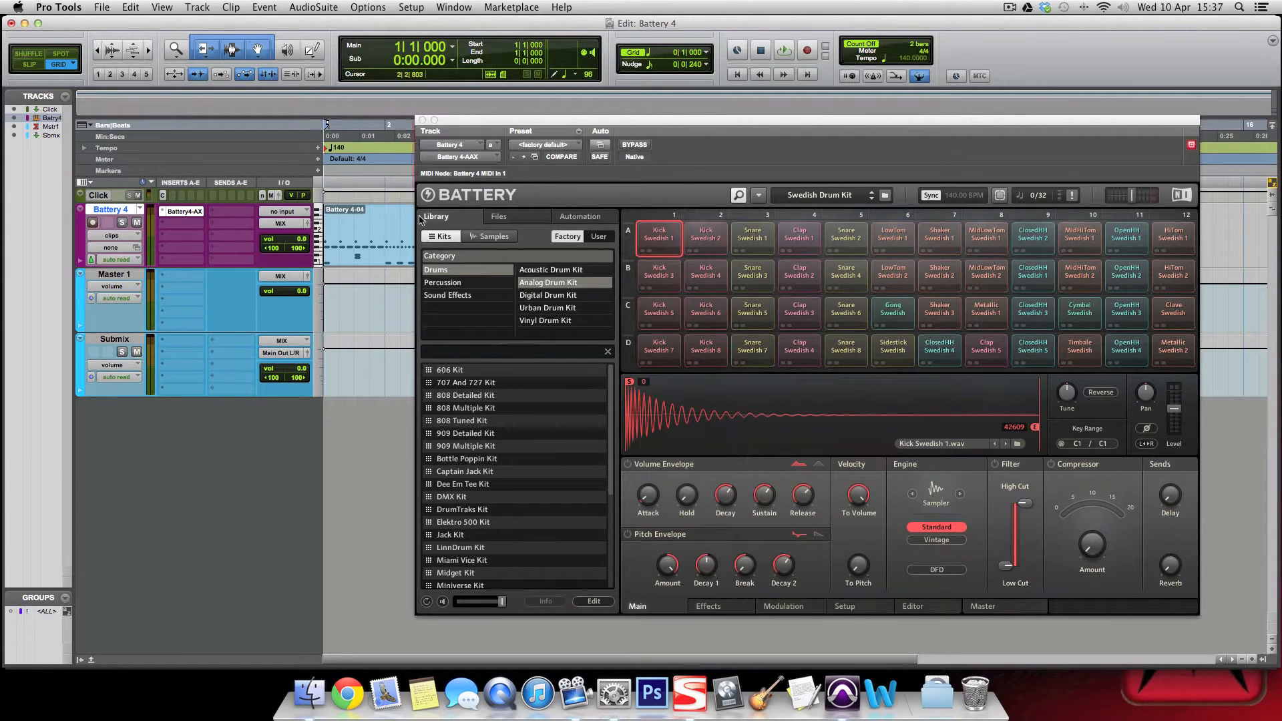
Step: Browse the factory kits in the Urban Drum Kit, Percussion and Sound Effects categories
click(438, 234)
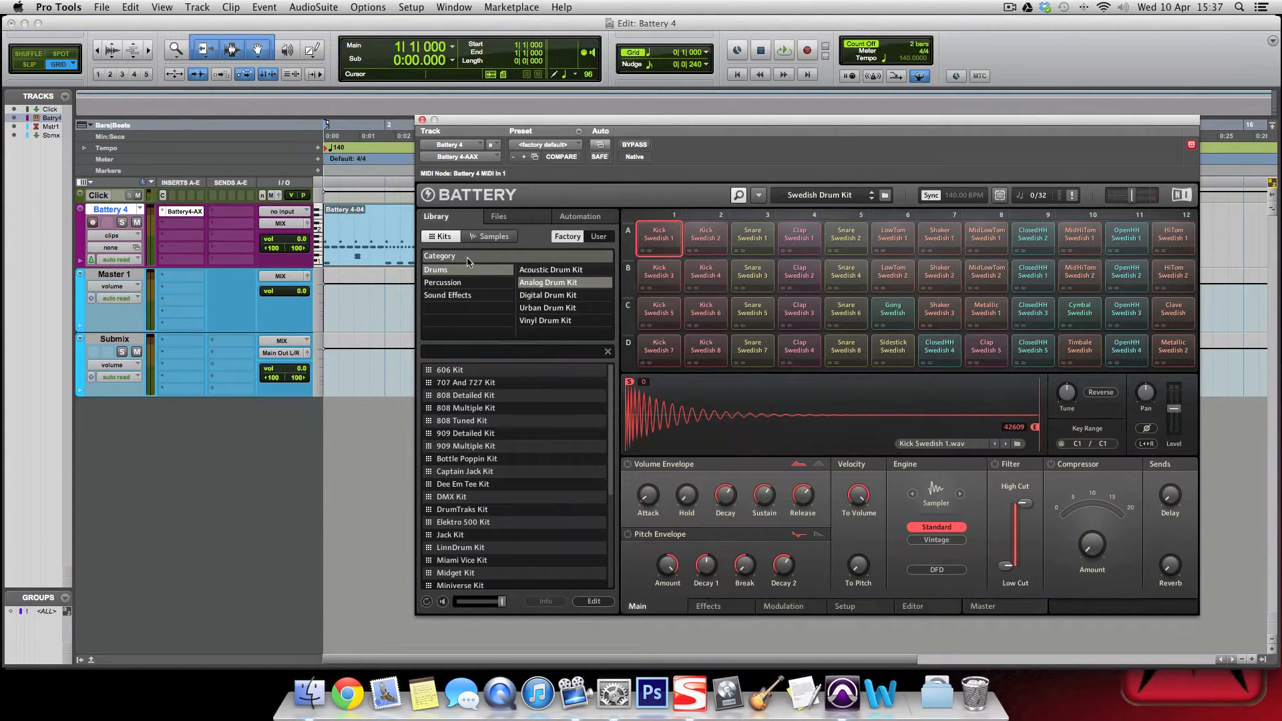
click(550, 298)
click(549, 321)
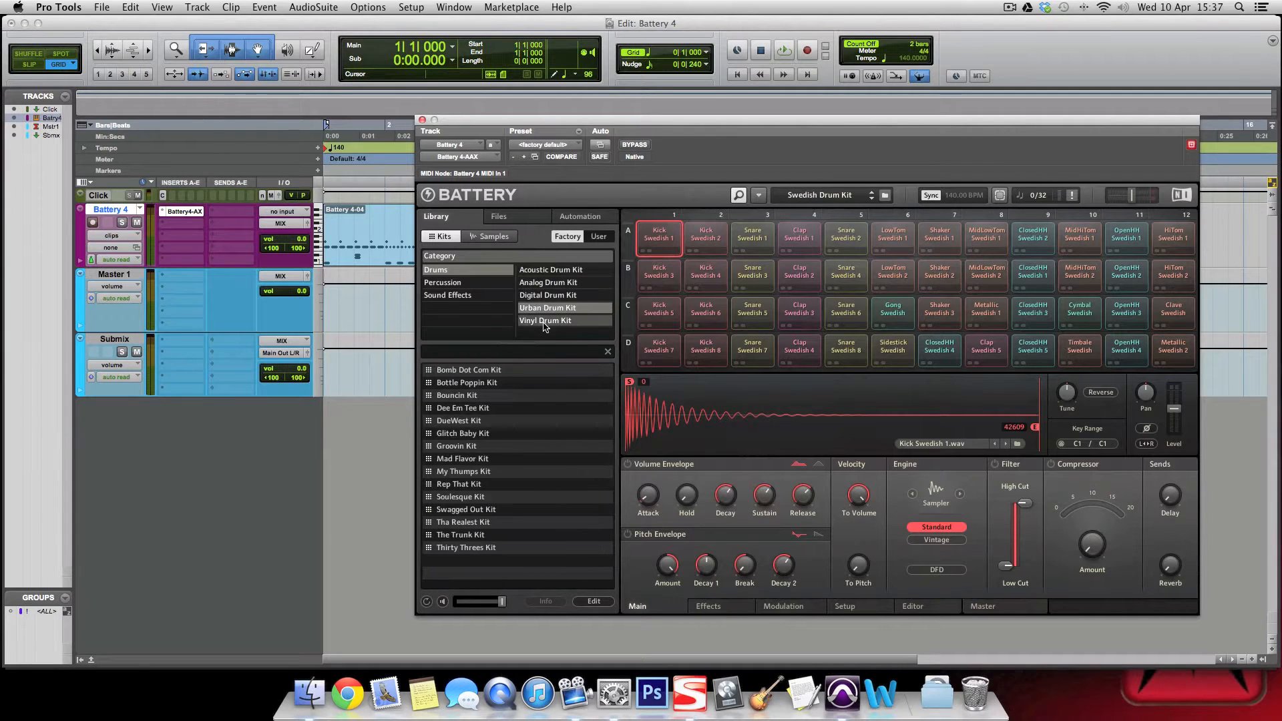
click(461, 282)
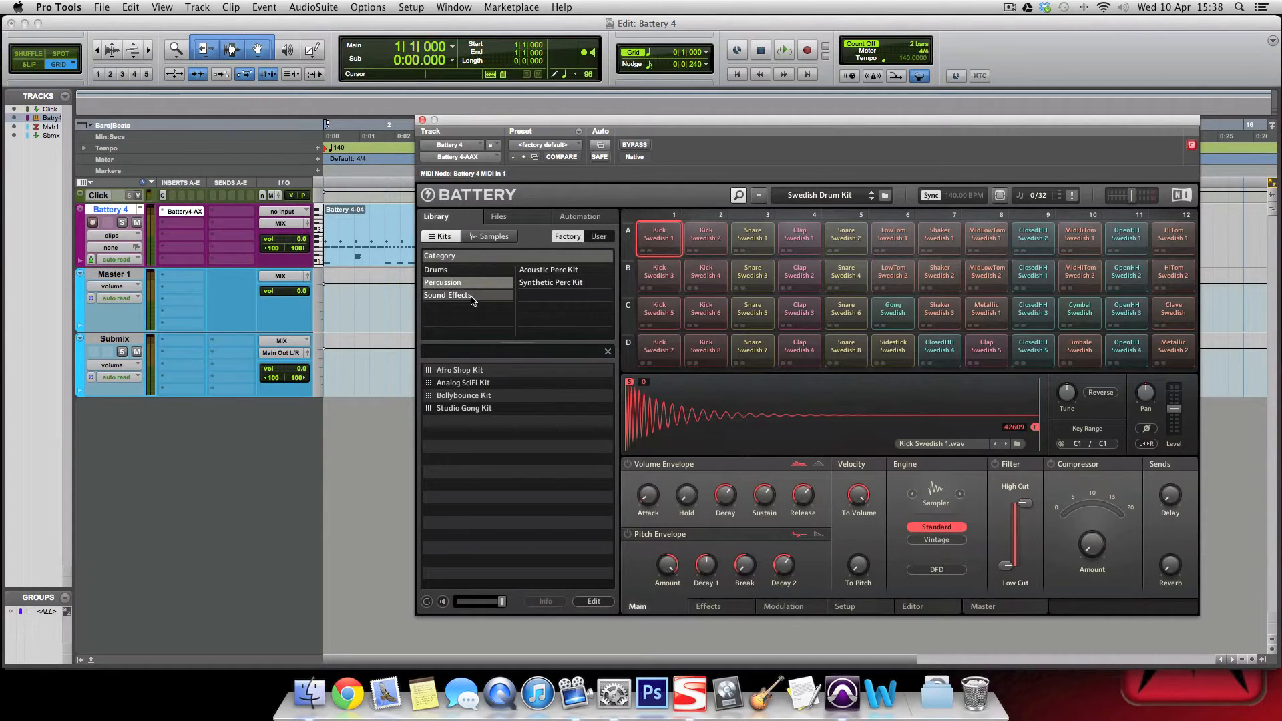
click(470, 296)
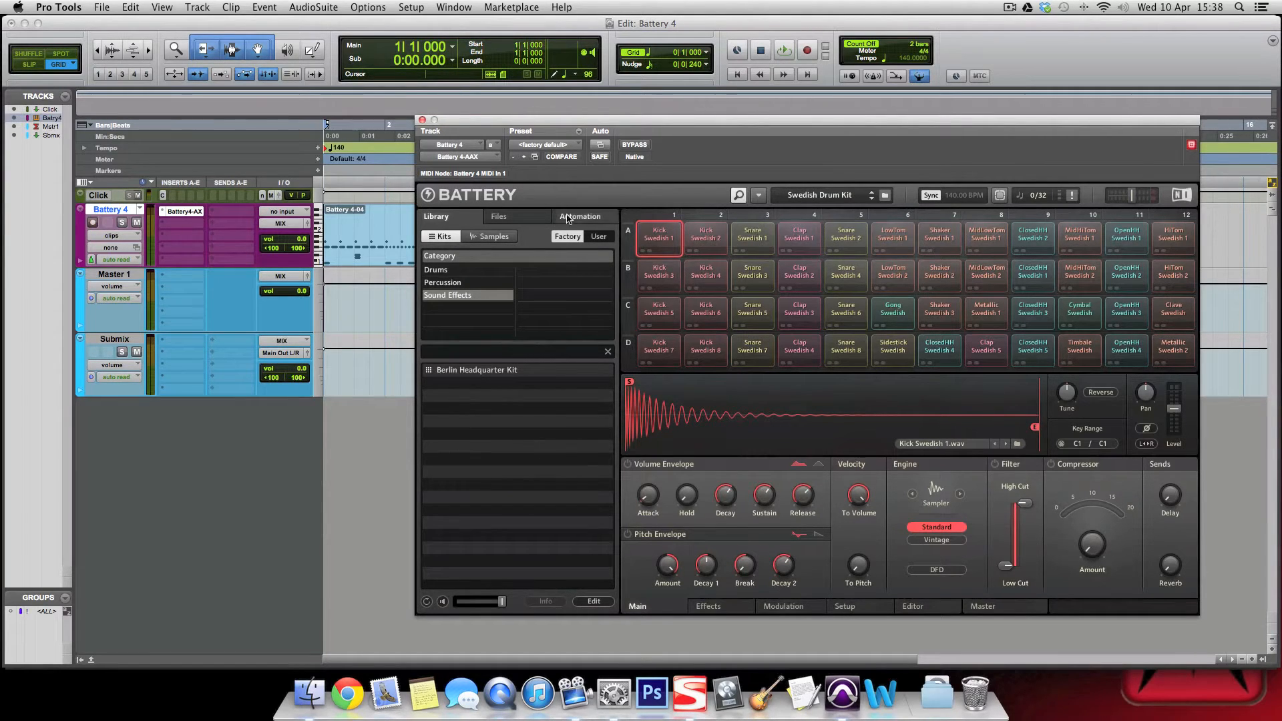
click(648, 237)
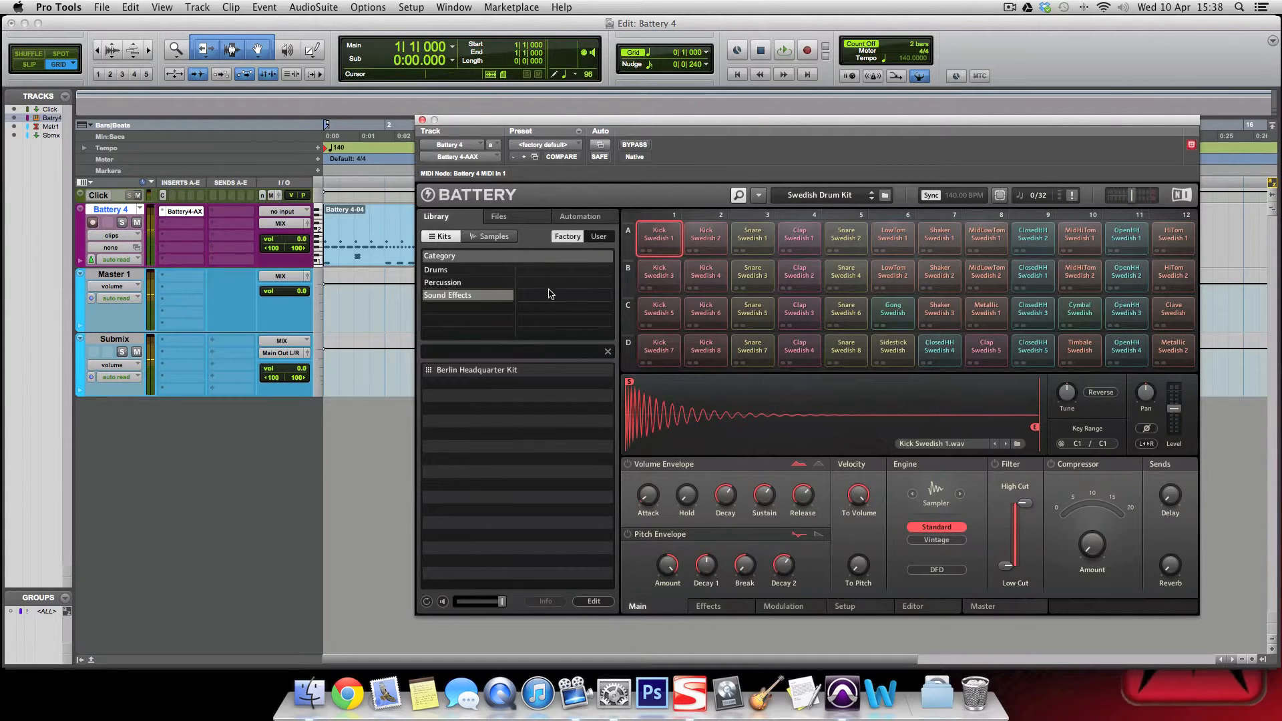
Step: Switch the library to factory samples and search for "kick"
click(495, 237)
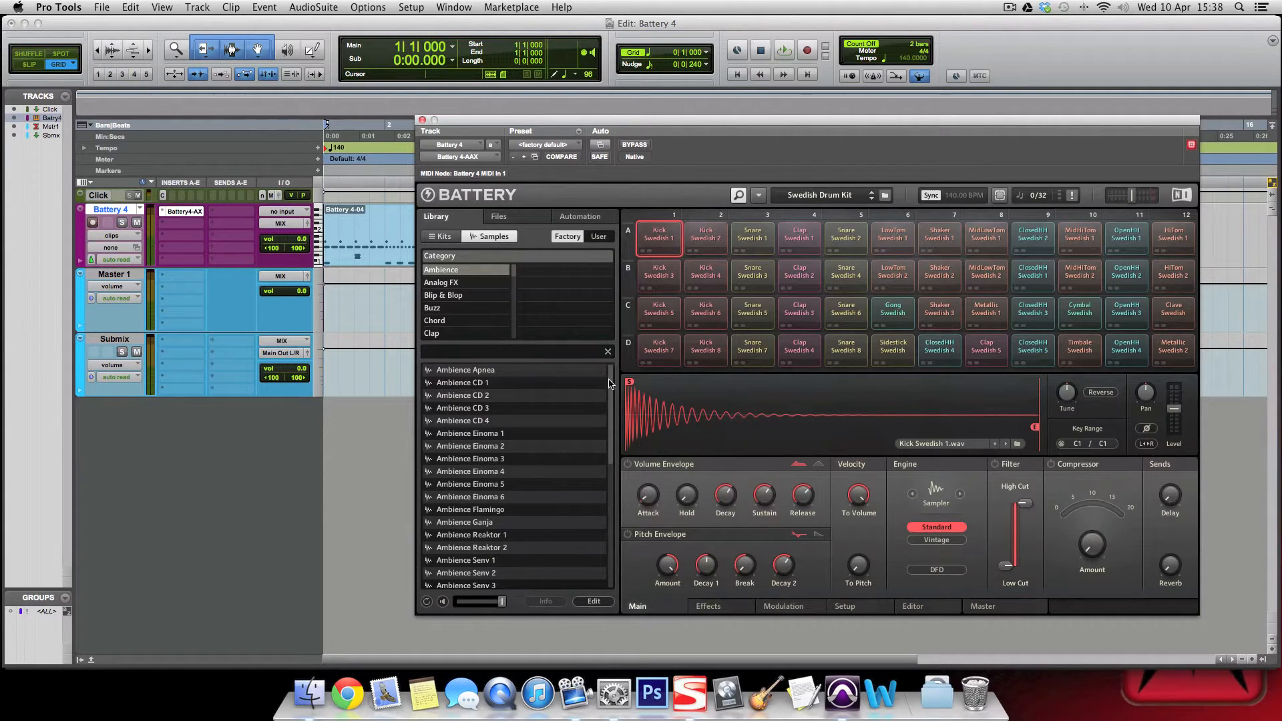
scroll(611, 467, down, 6)
scroll(613, 482, up, 5)
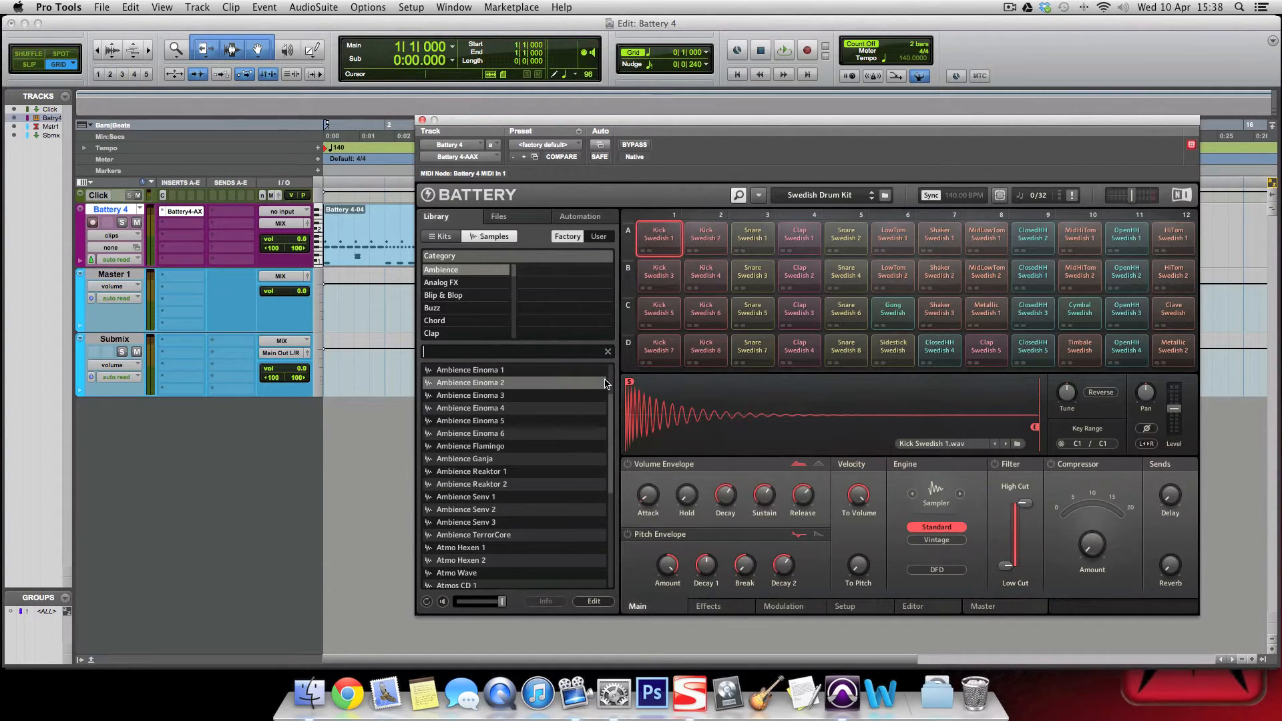
text(kick)
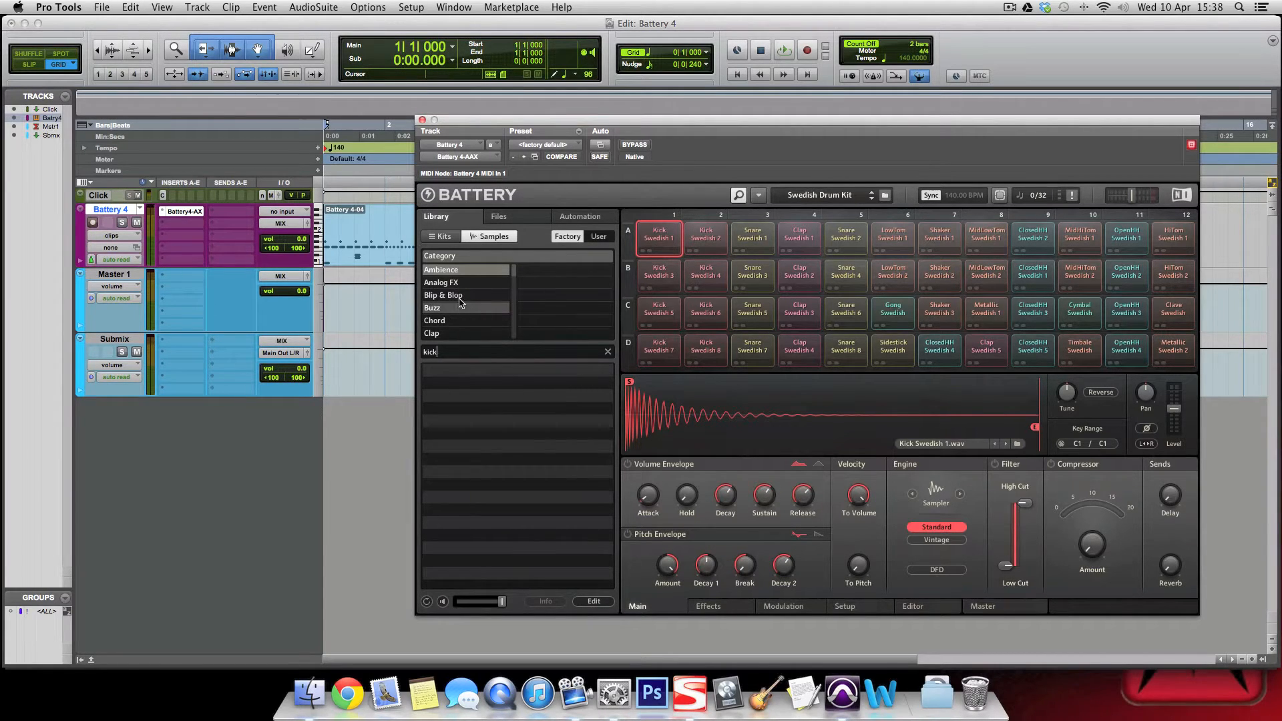
Step: Narrow the samples to the Kick category and search for "808"
scroll(462, 297, down, 5)
scroll(457, 307, down, 1)
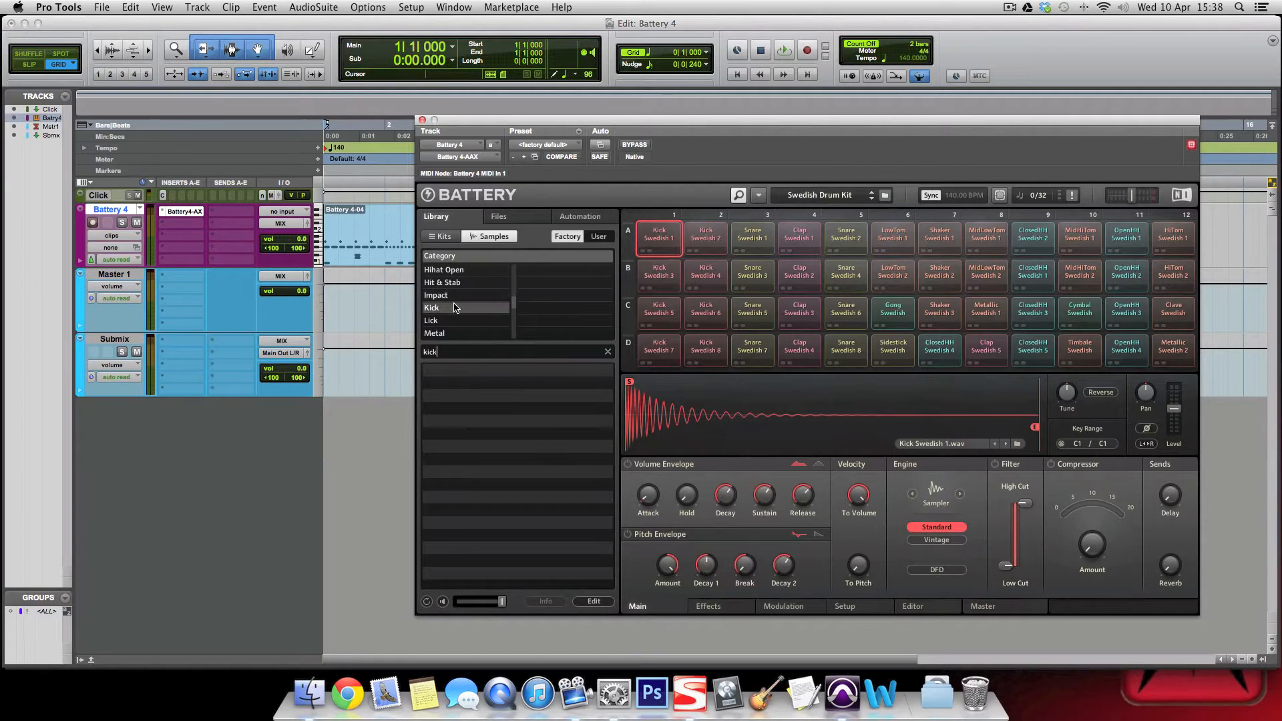
click(444, 321)
double_click(475, 354)
text(808)
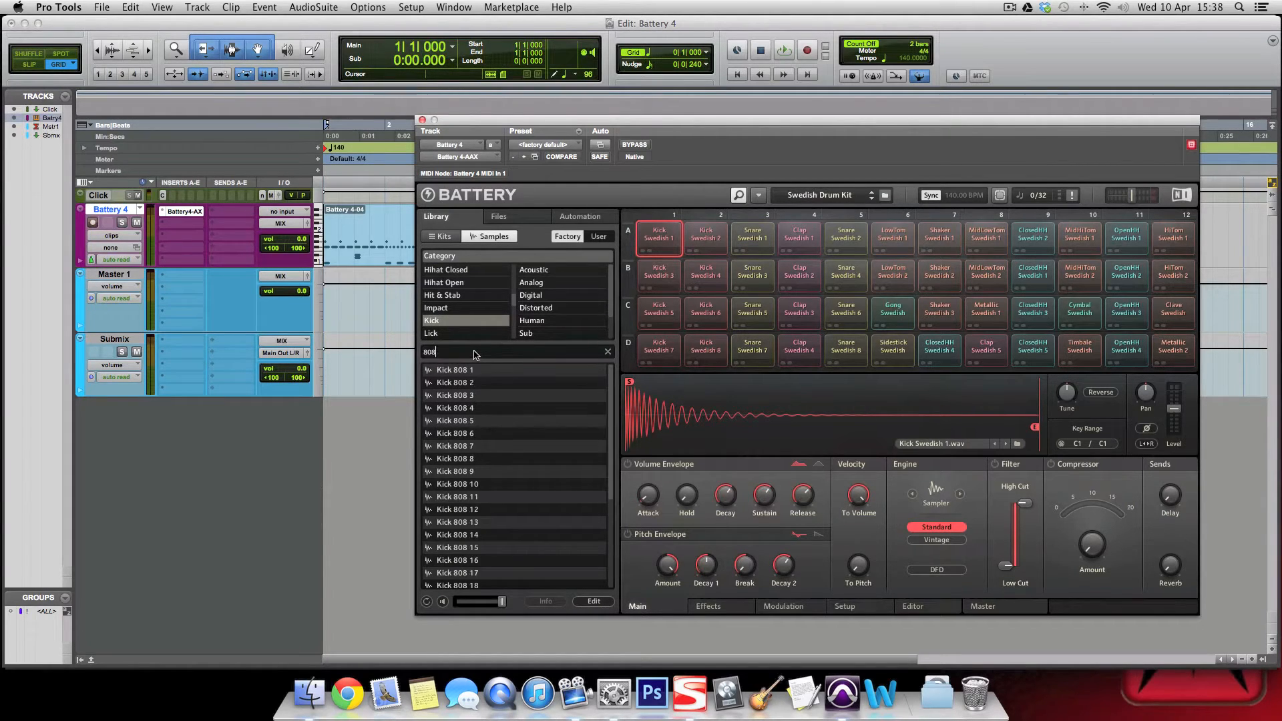
scroll(472, 399, down, 1)
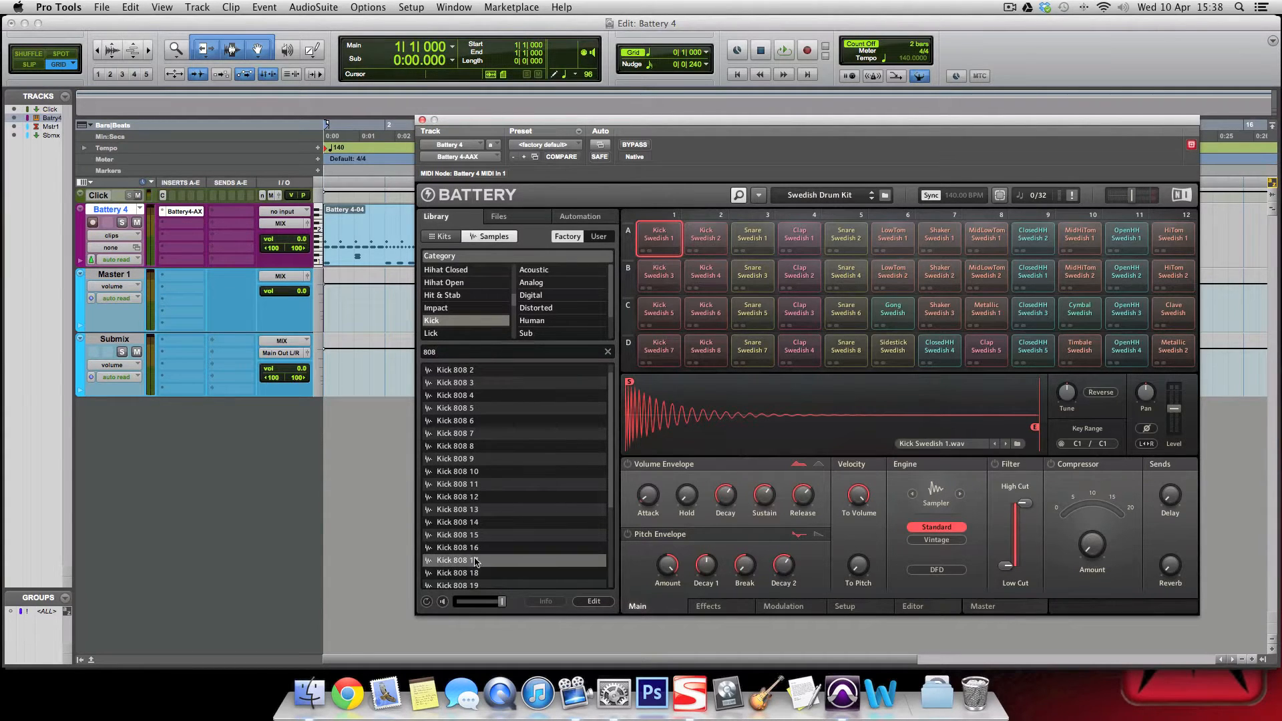
Step: Audition the kick samples from Kick 808 2 through Kick 808 6
click(442, 371)
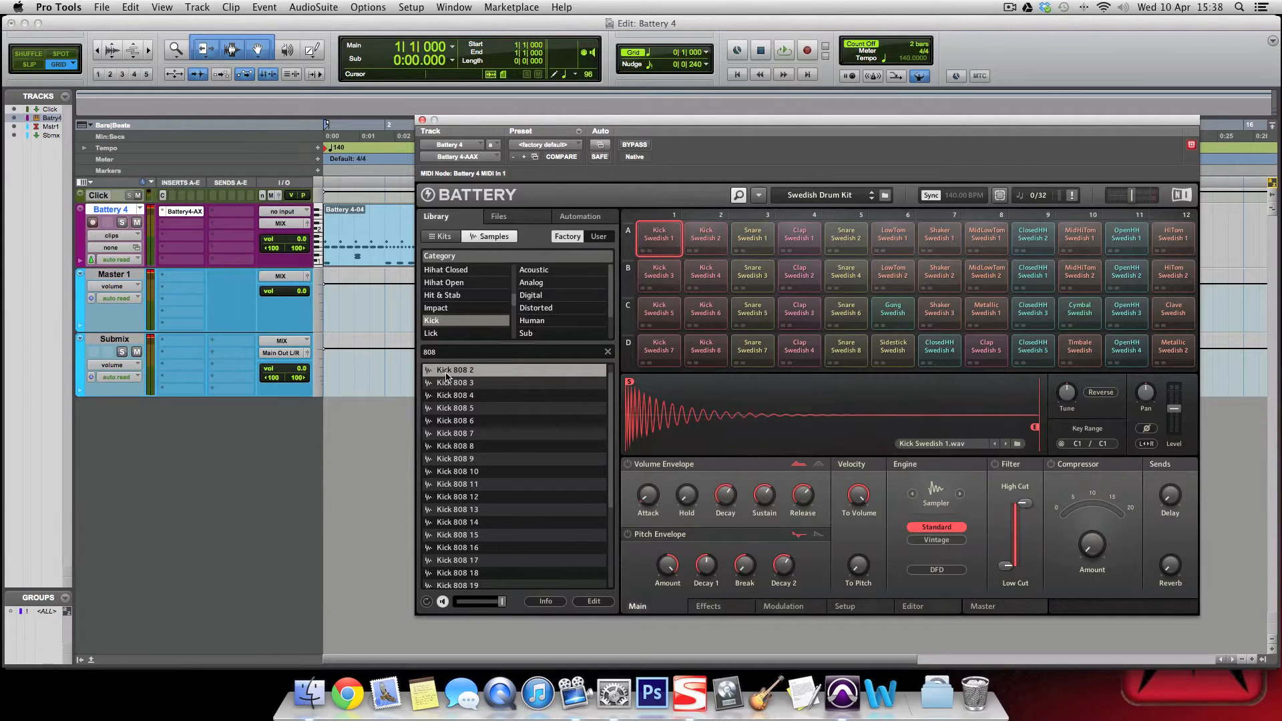
key(Down)
key(Down)
key(Down)
key(Down)
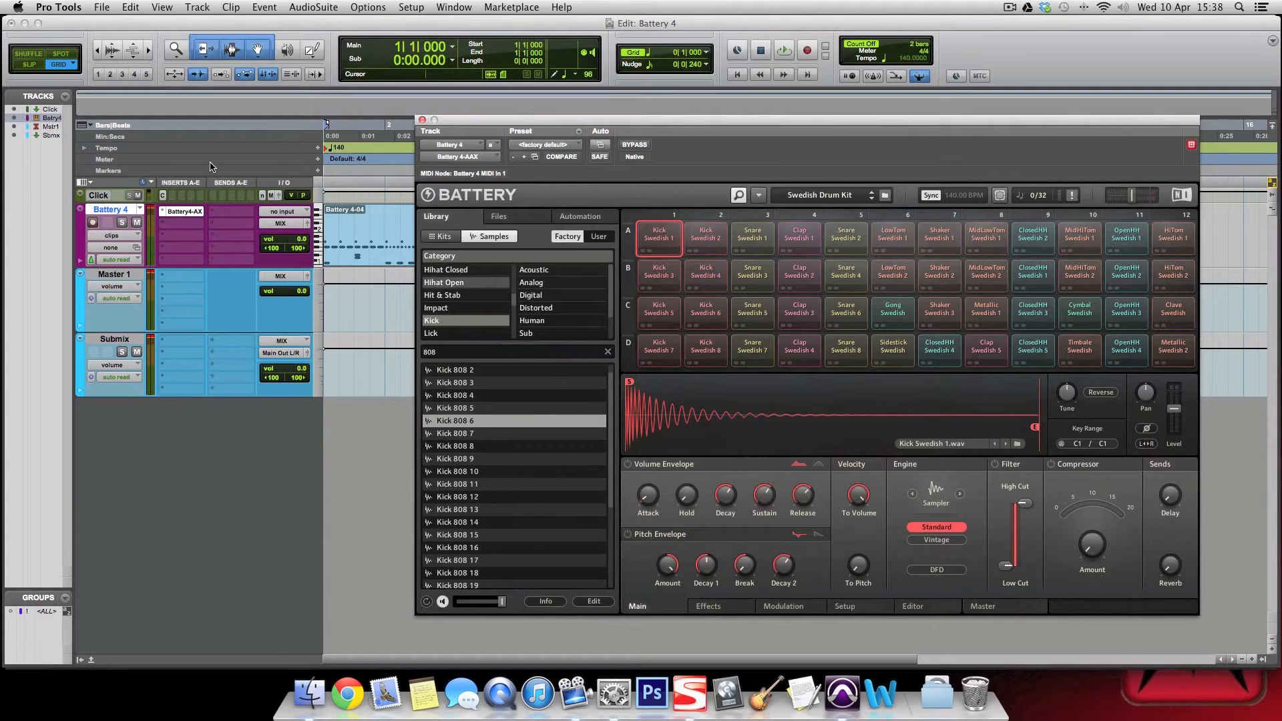
click(149, 212)
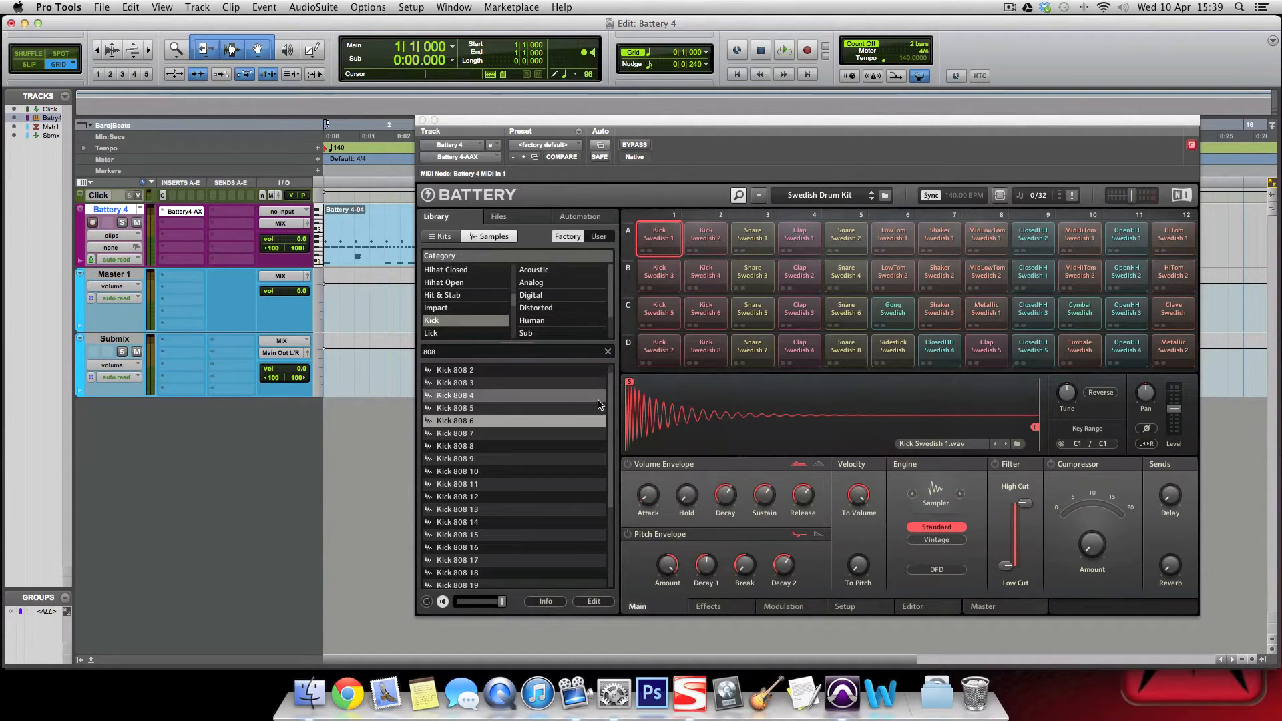
scroll(613, 399, up, 1)
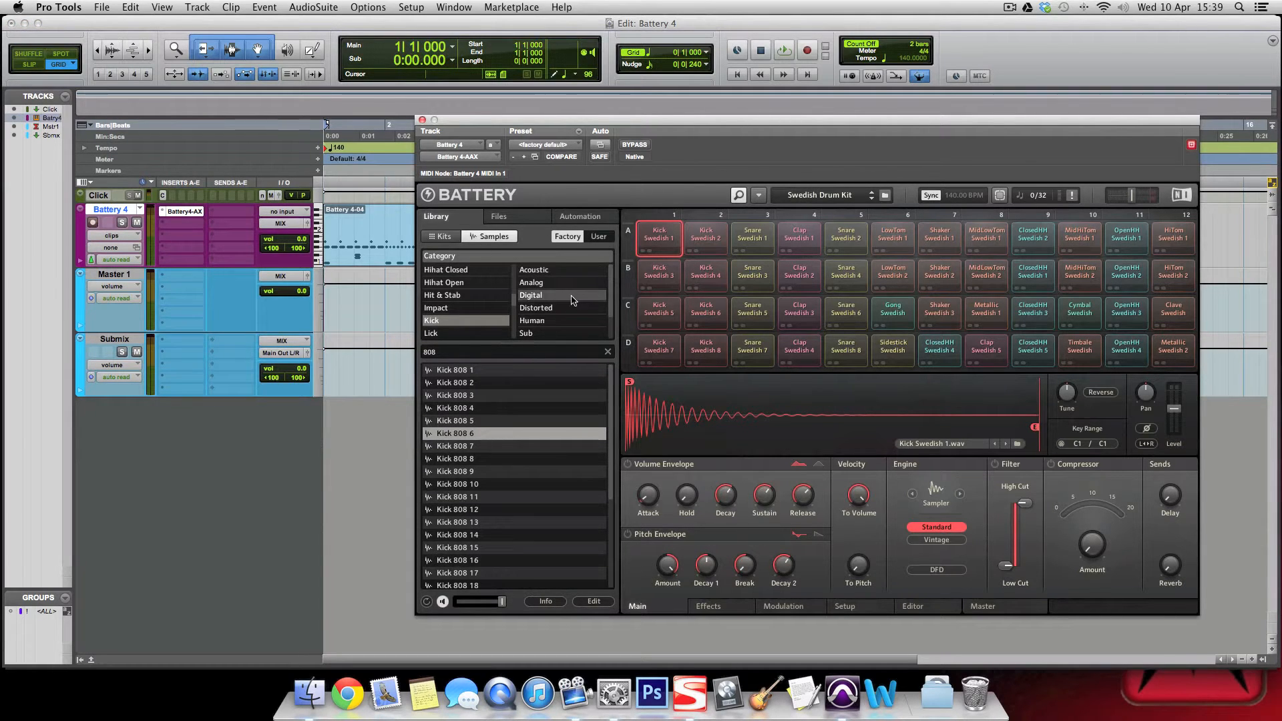
Step: View the file browser and the host automation list, and return to the sample library
click(515, 220)
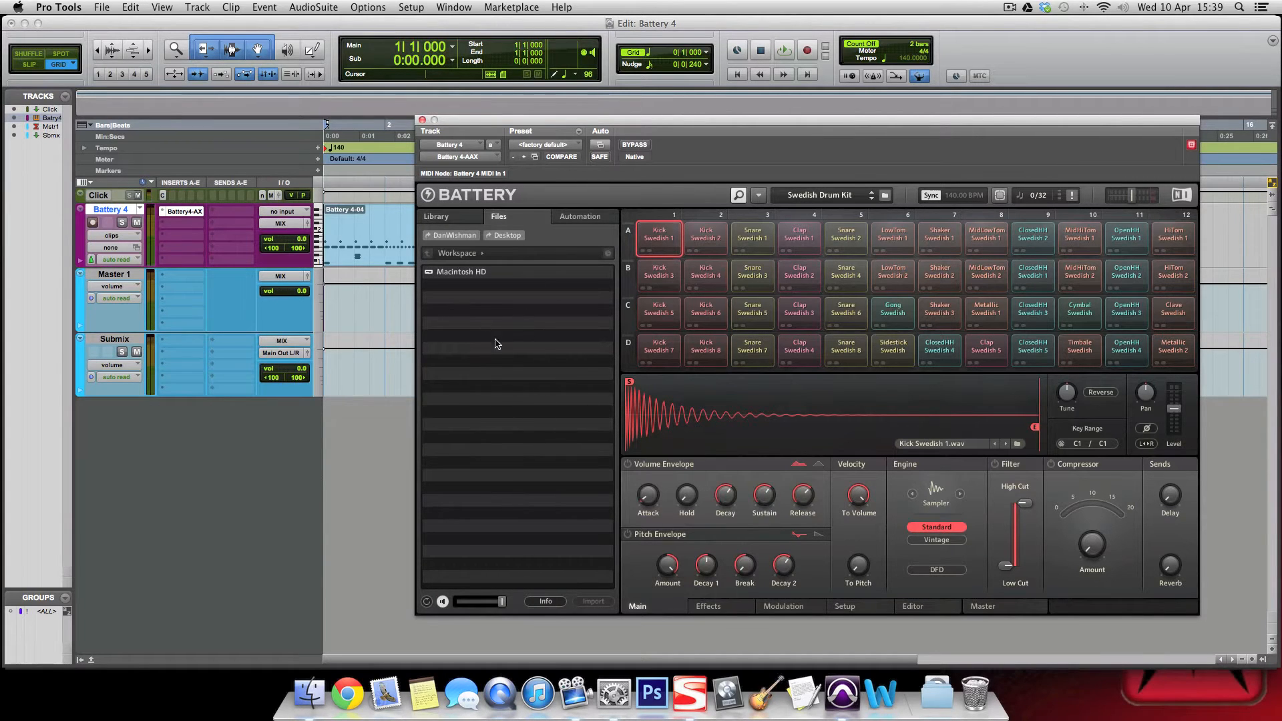
click(454, 220)
click(579, 216)
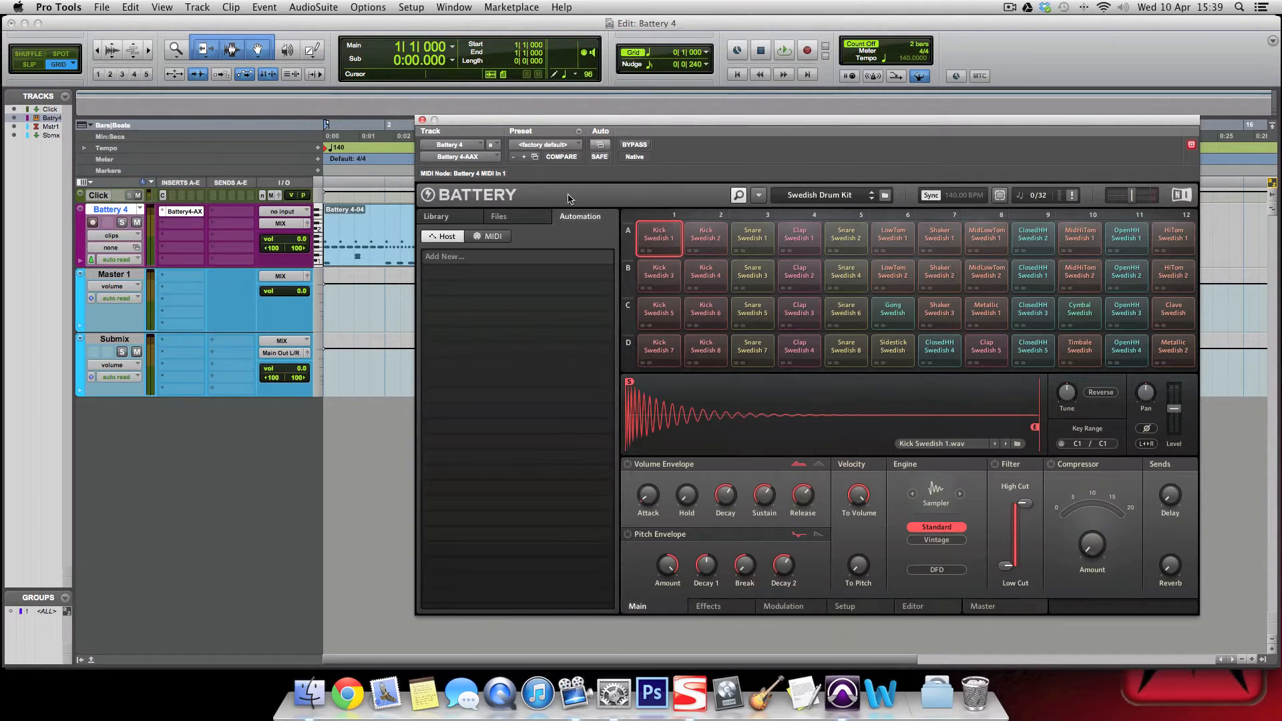
click(442, 217)
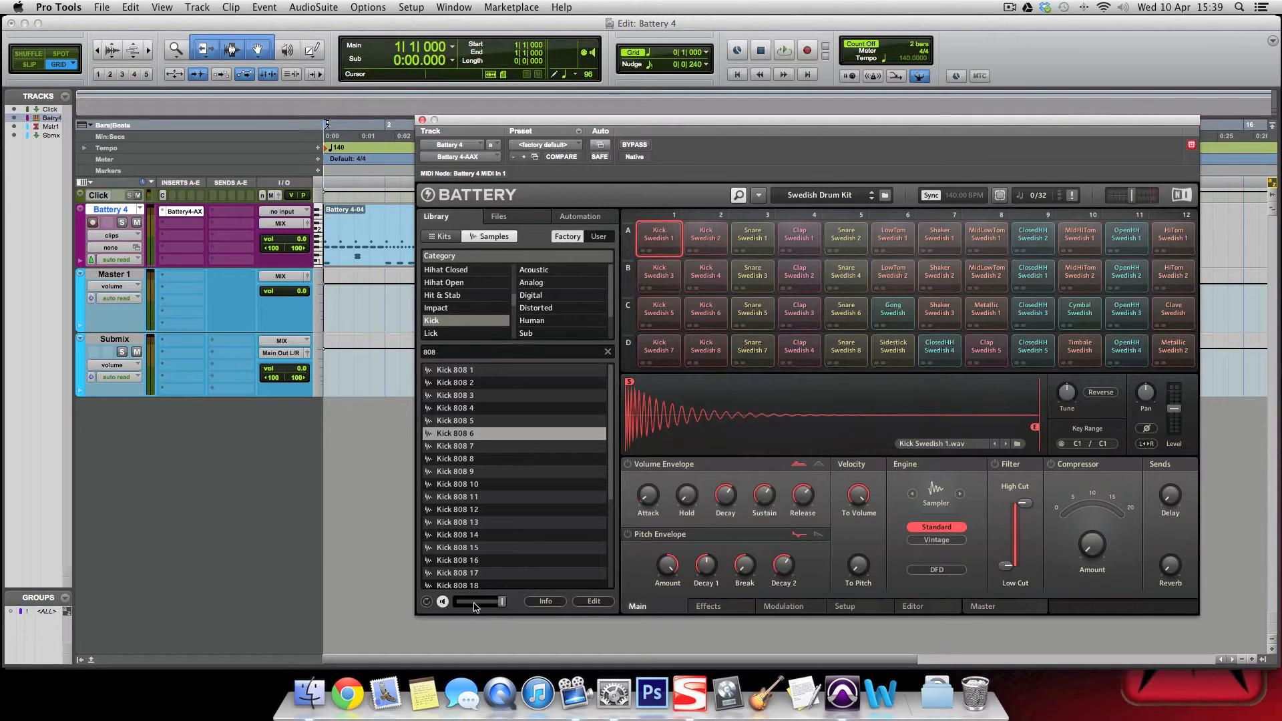
Step: Show sample info, select Kick 808 11 and inspect its category tags before returning to the sample list
click(546, 601)
click(478, 496)
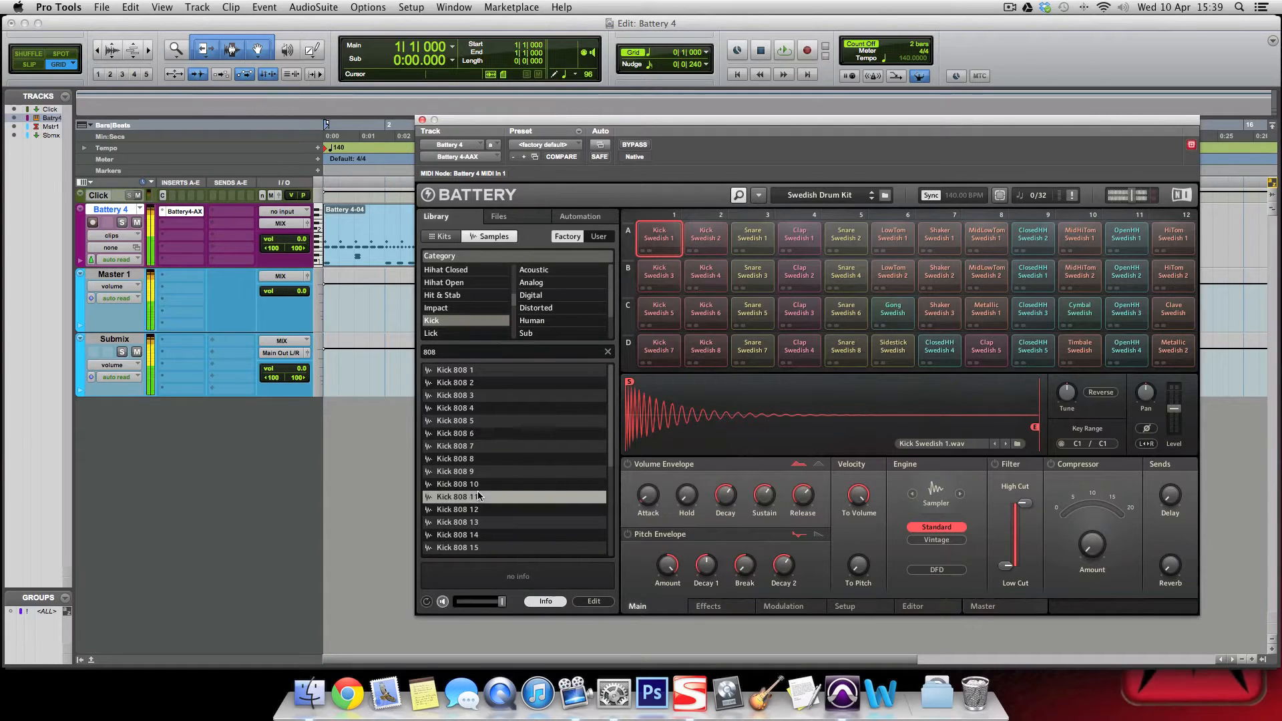
click(582, 603)
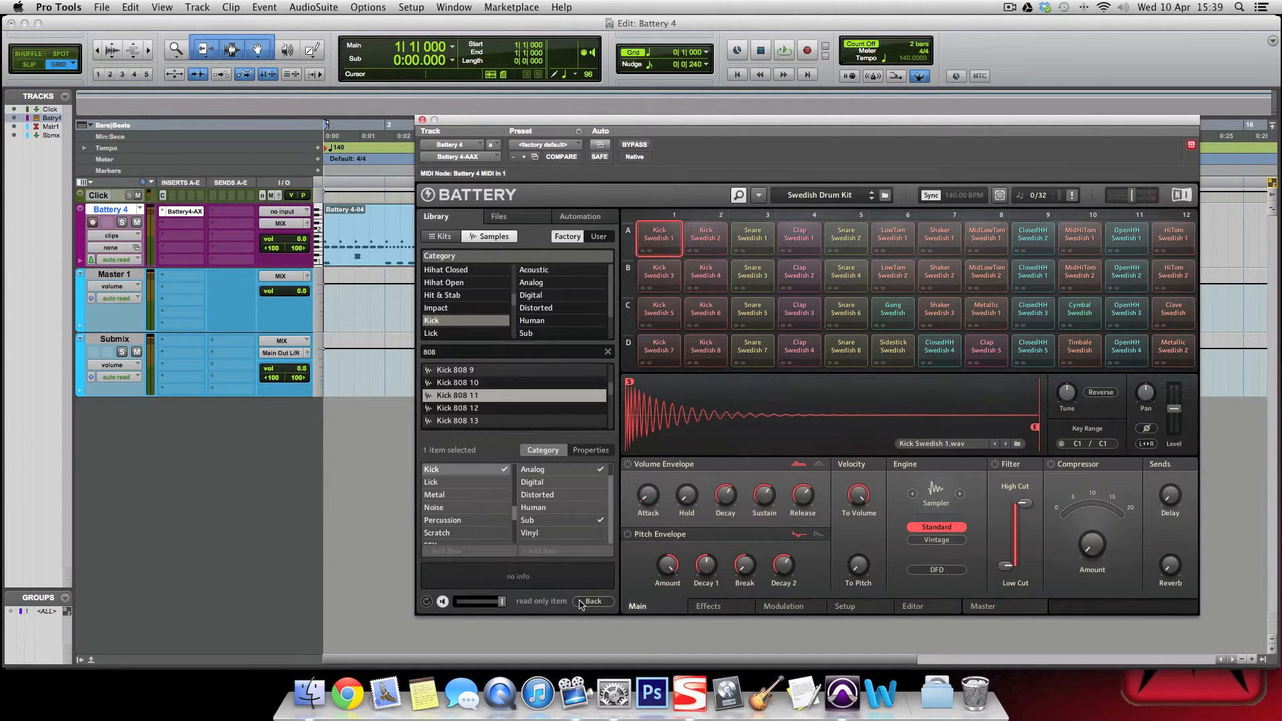
click(592, 601)
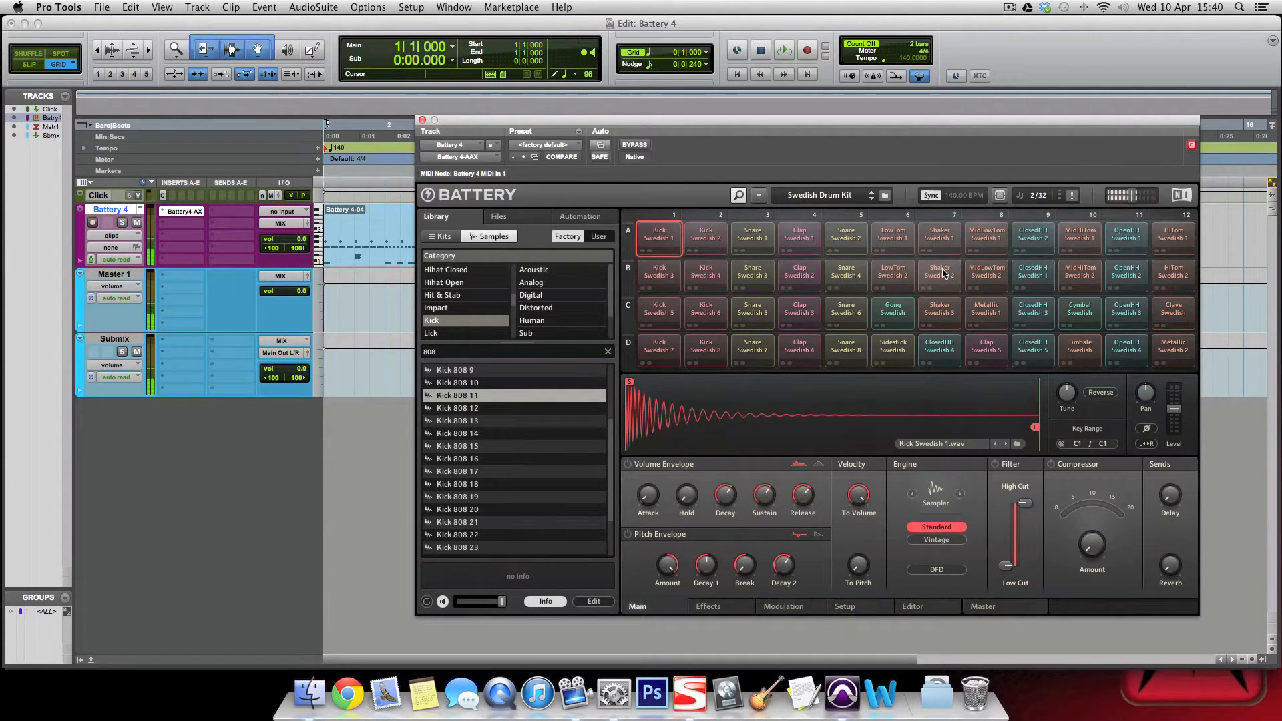
Step: Swap the Kick Swedish 5 and Kick Swedish 1 cells between C1 and A1, and swap them back to their original positions
click(641, 238)
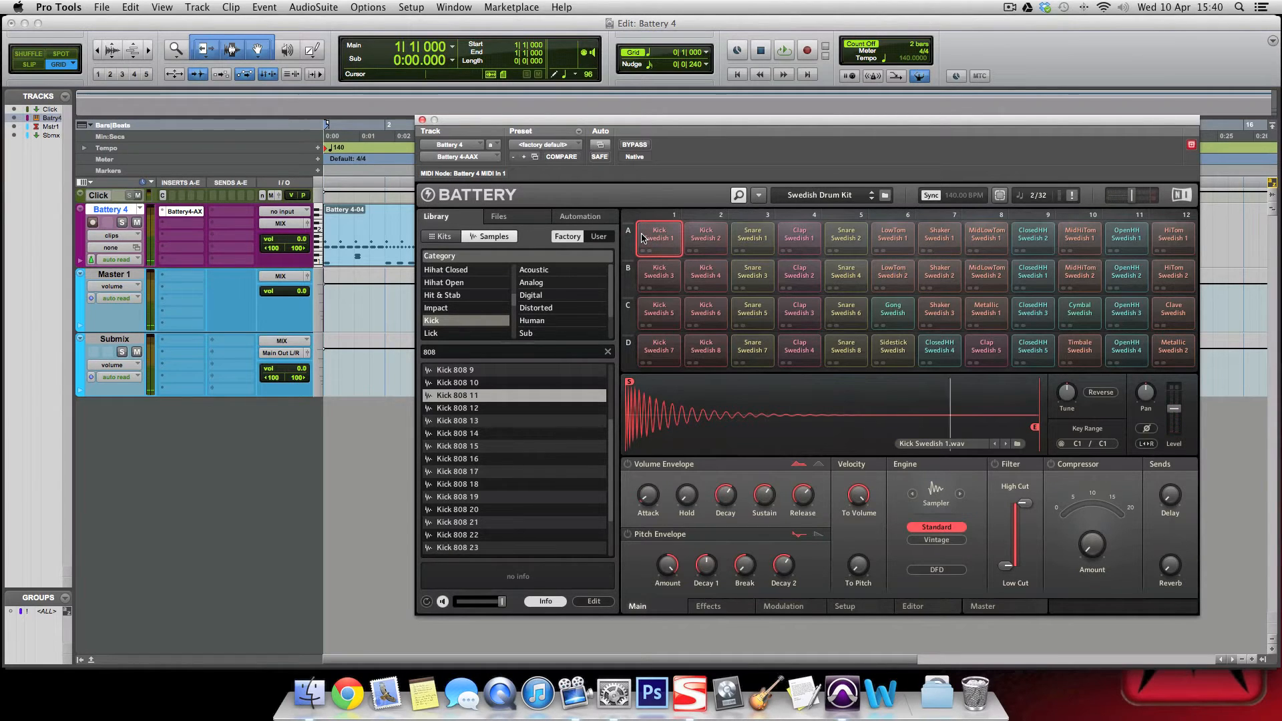
click(641, 237)
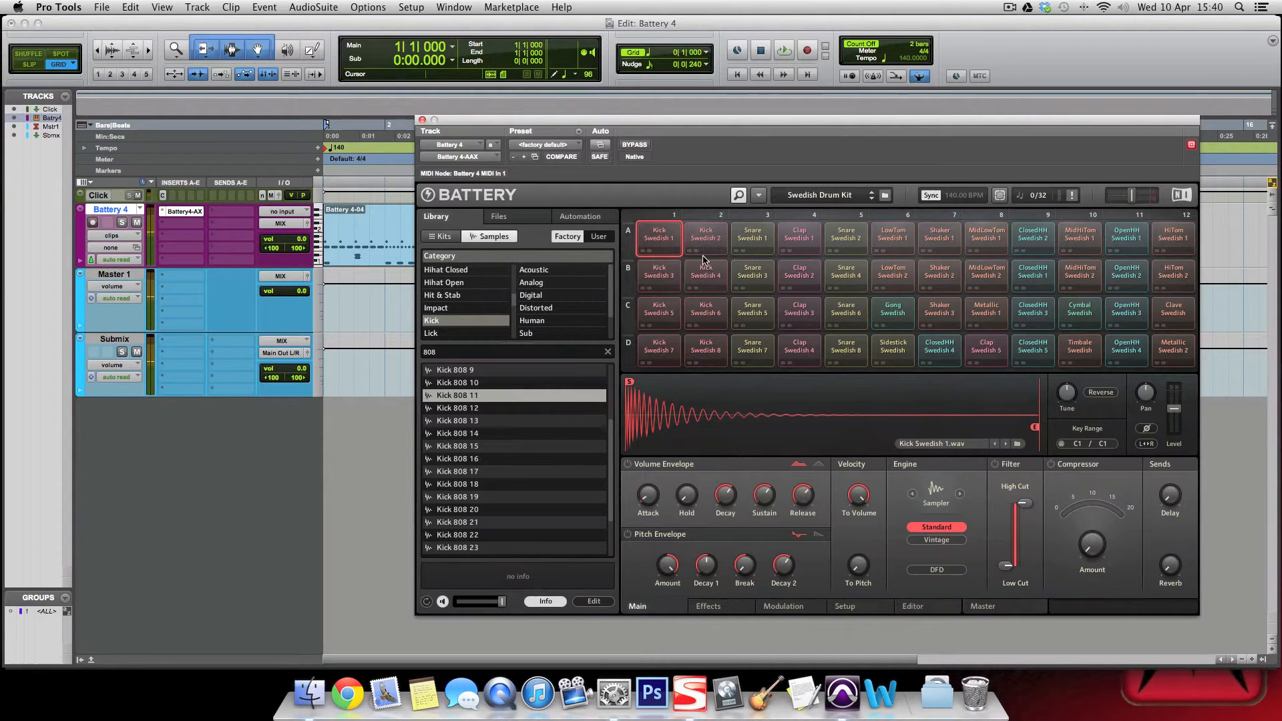
click(667, 305)
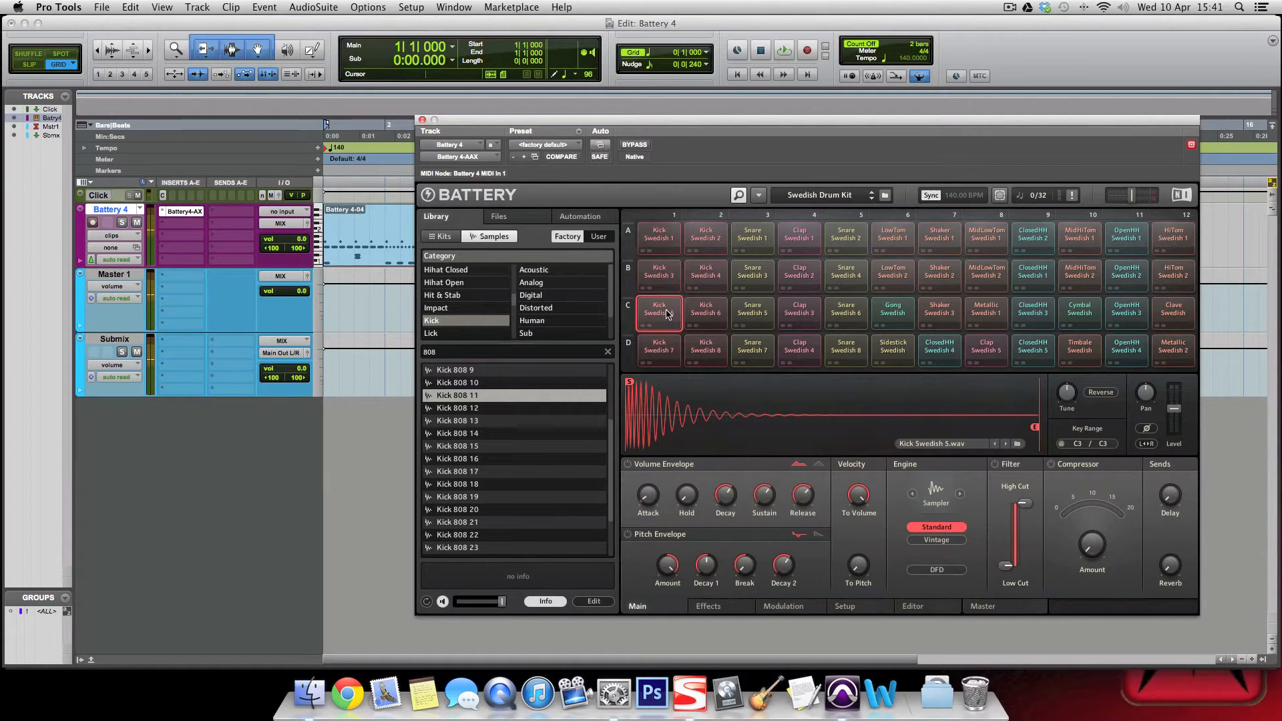
drag(666, 312, 666, 241)
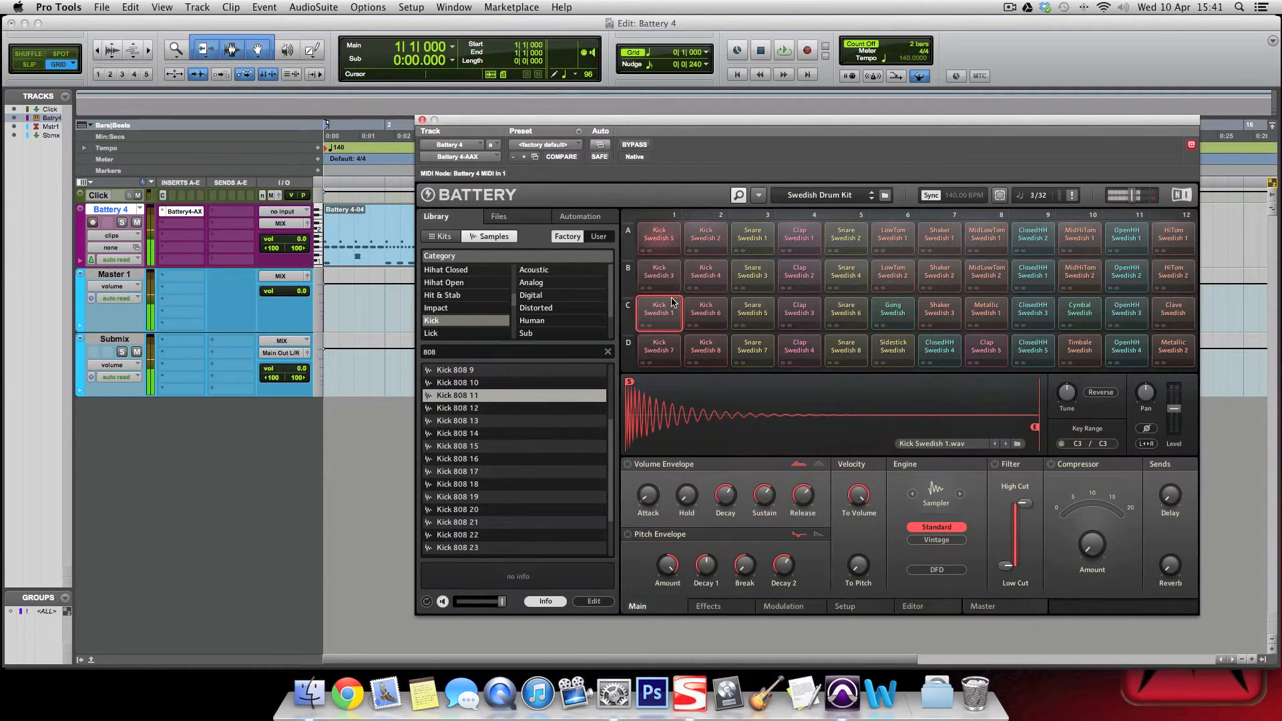
click(661, 242)
drag(661, 240, 666, 317)
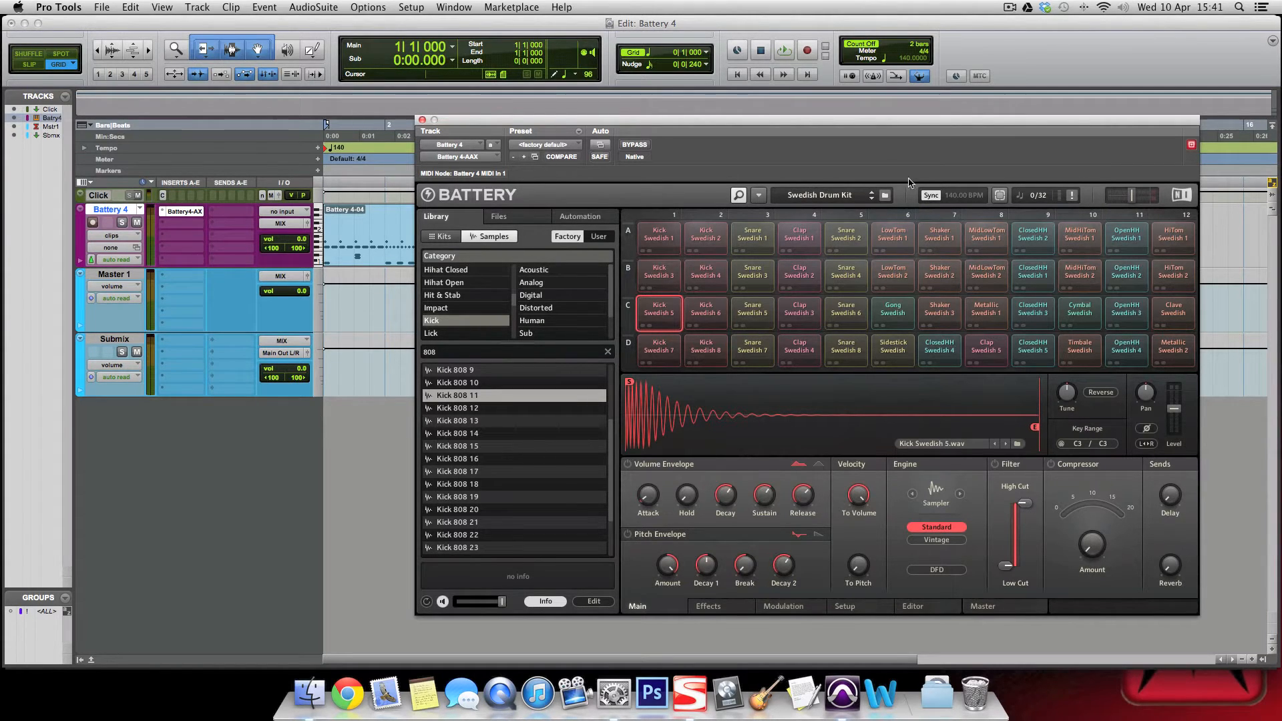
Step: Turn the host tempo sync off and back on
click(931, 195)
click(932, 197)
Step: Open the master bus settings and rename Bus 1 as "Kick"
click(983, 606)
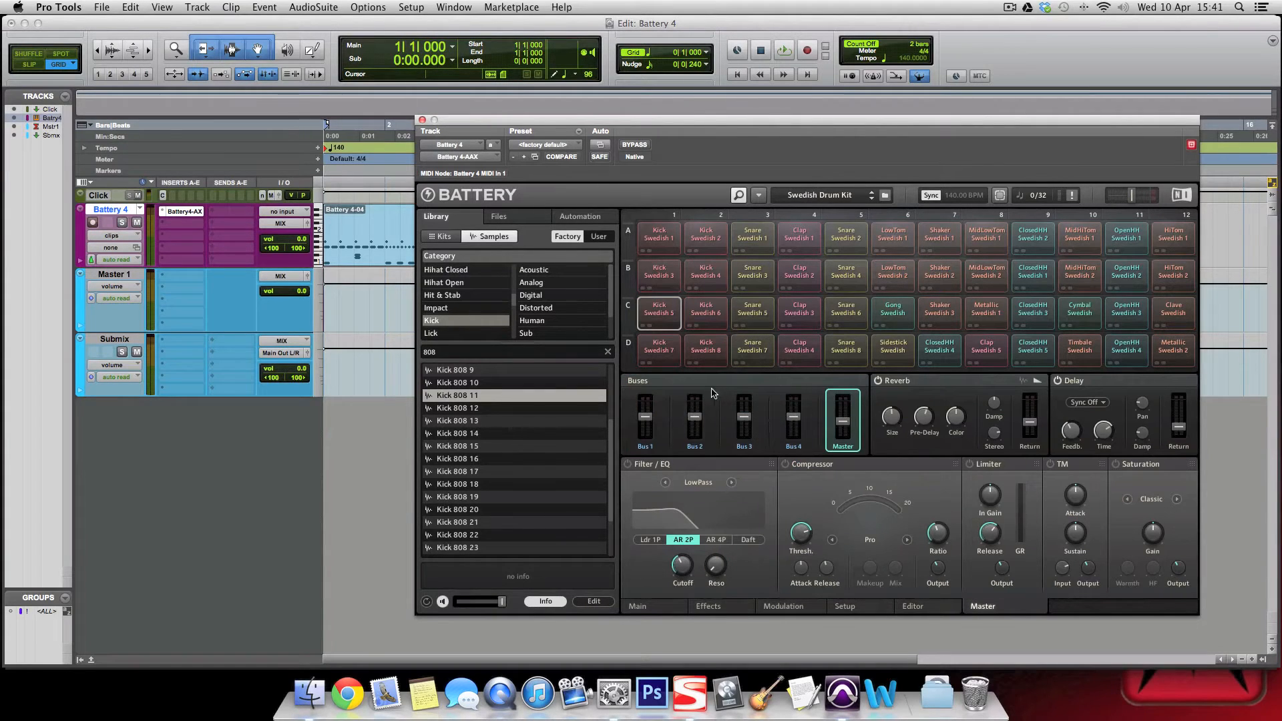
click(645, 446)
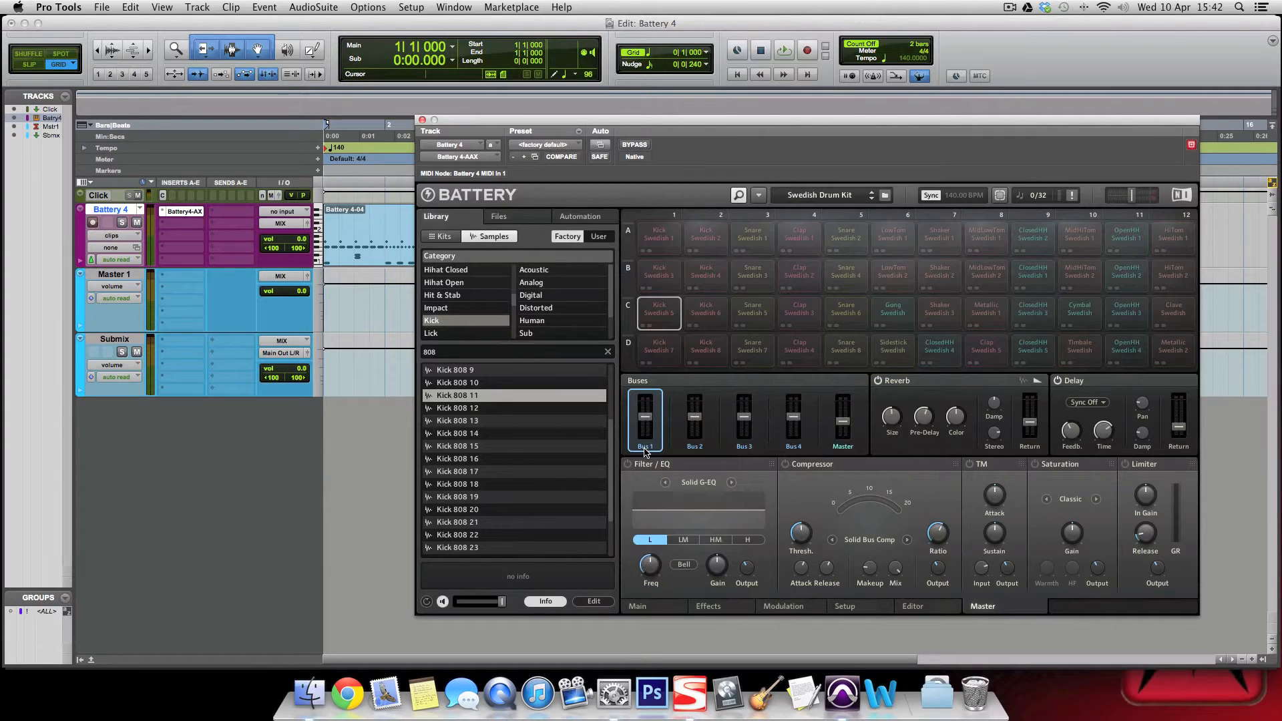
right_click(645, 452)
click(663, 459)
text(Ki)
Step: Select the Kick Swedish 1, 3, 5 and 7 cells in column 1 and route them to the Kick bus
click(661, 239)
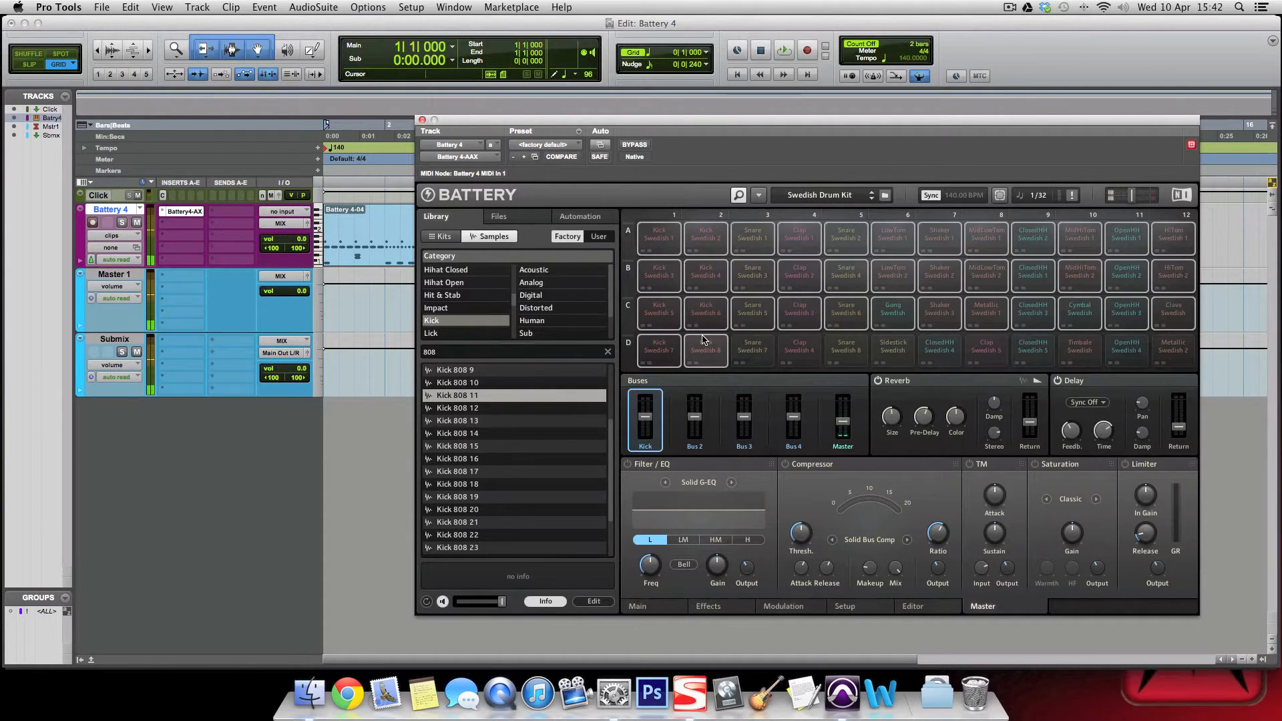
click(666, 226)
click(661, 271)
click(658, 309)
click(654, 346)
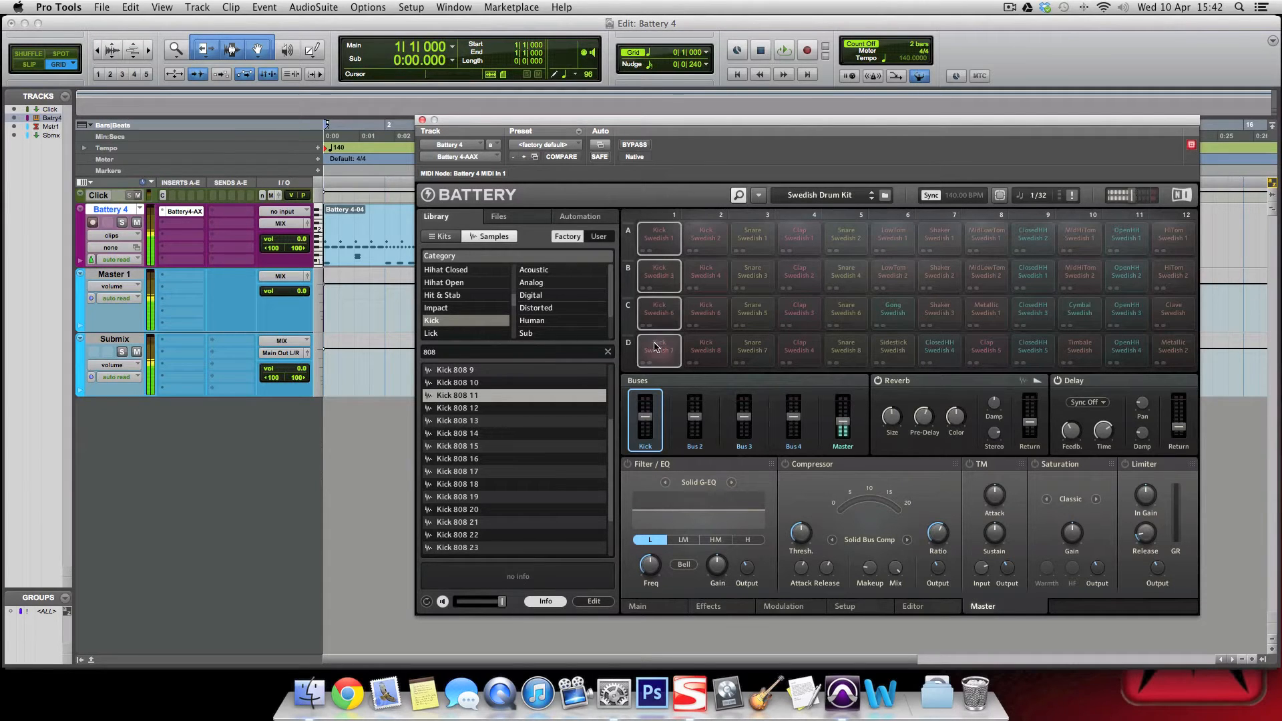
mouse_move(646, 413)
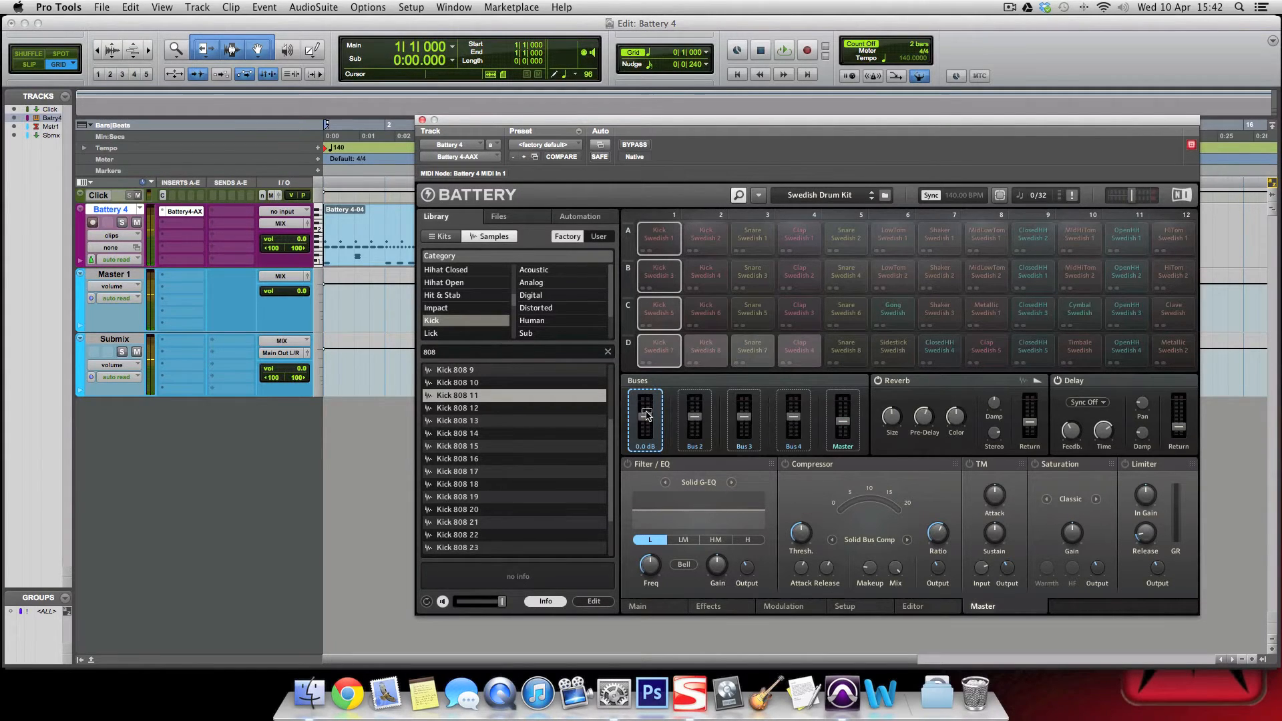
drag(639, 416, 639, 416)
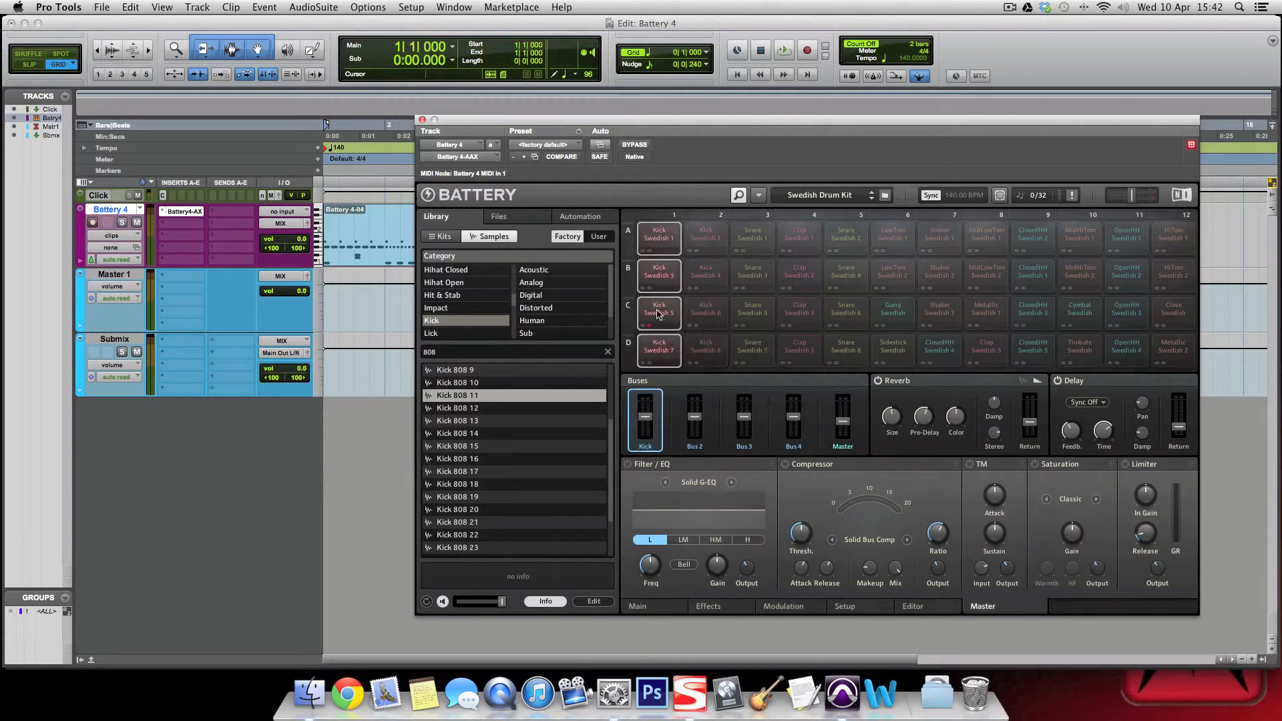
Step: Open the main settings of Kick Swedish 1, shorten the sample with its end marker to about 3570, and restore its full length
click(660, 241)
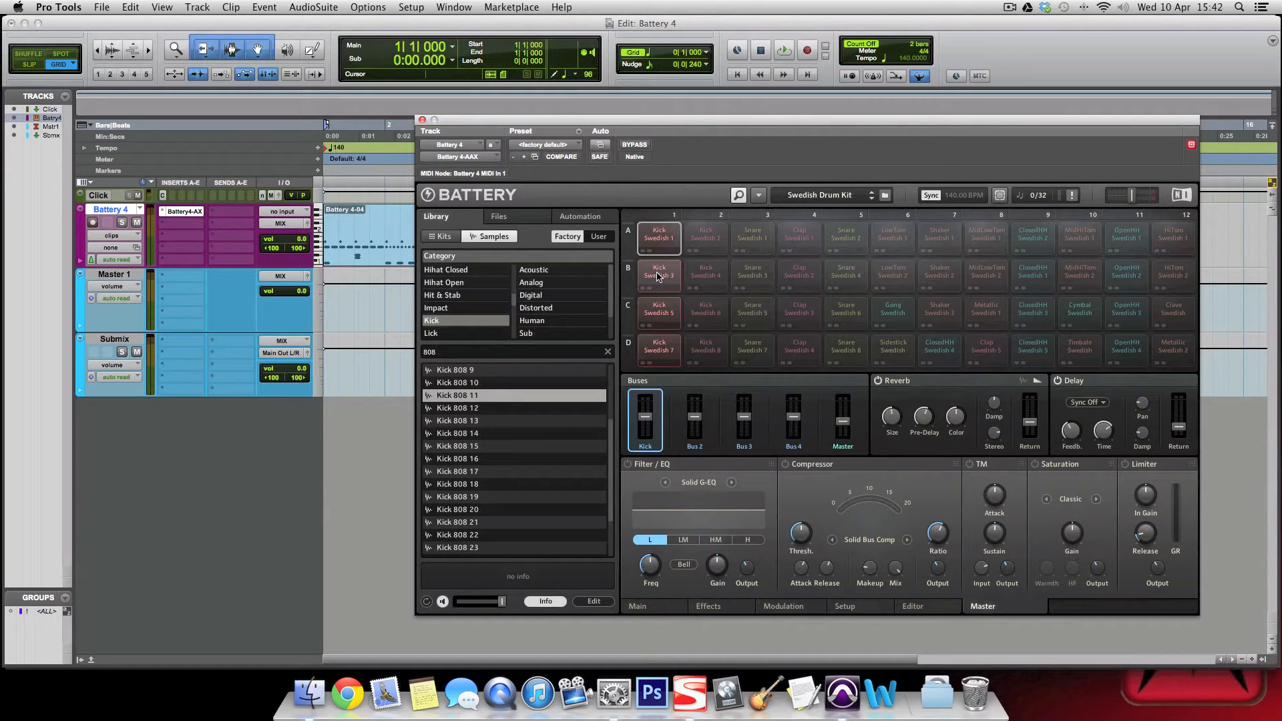
click(636, 607)
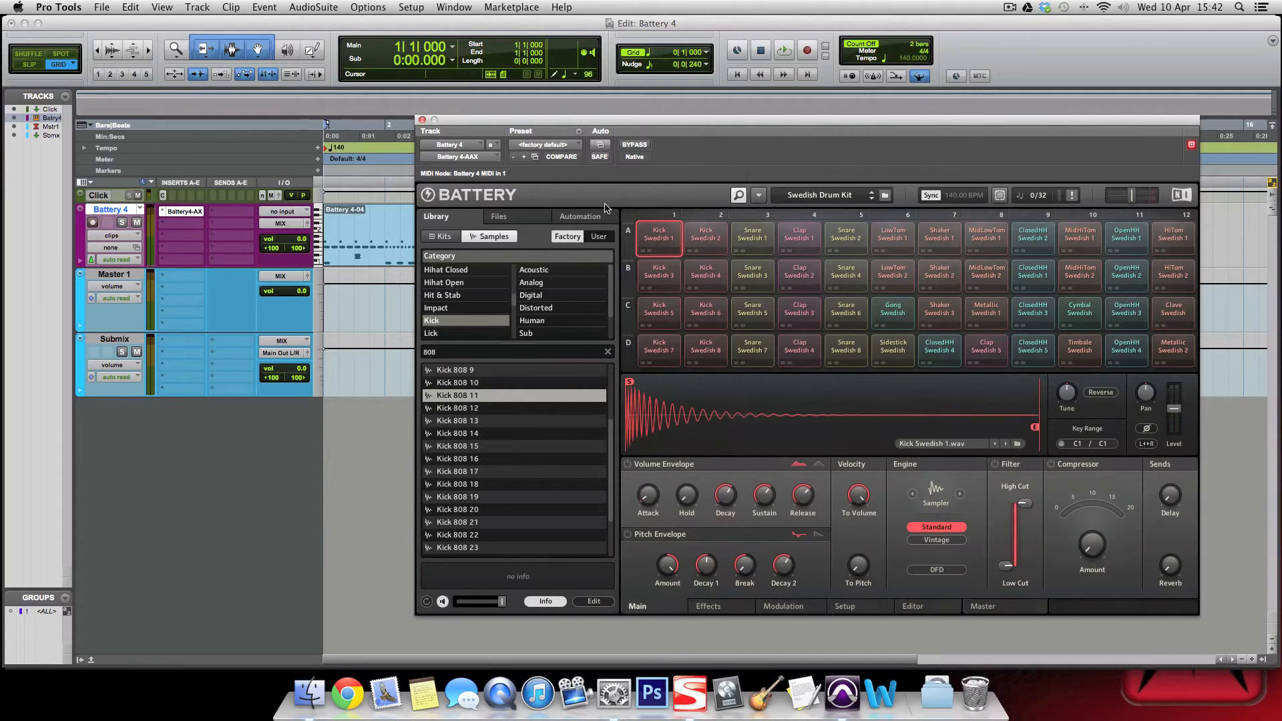
mouse_move(1033, 435)
mouse_move(1037, 433)
mouse_down()
mouse_move(837, 432)
mouse_move(860, 432)
mouse_up()
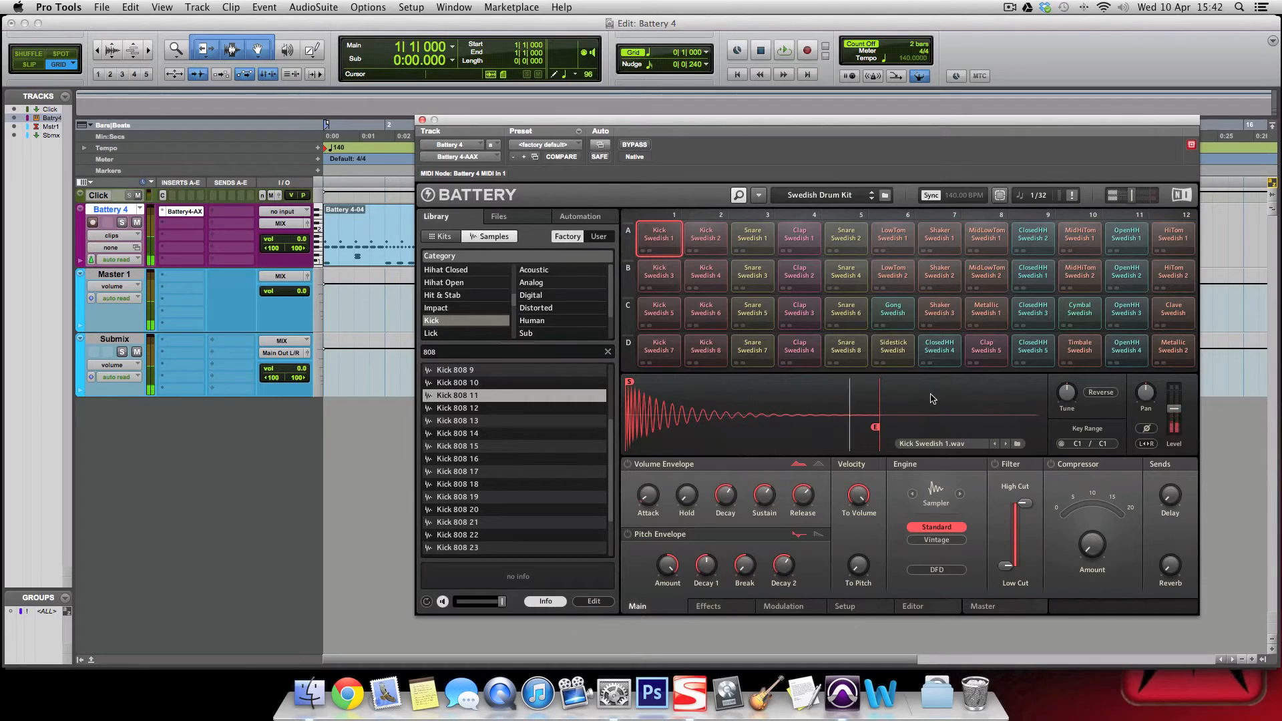
mouse_move(874, 432)
drag(874, 432, 654, 427)
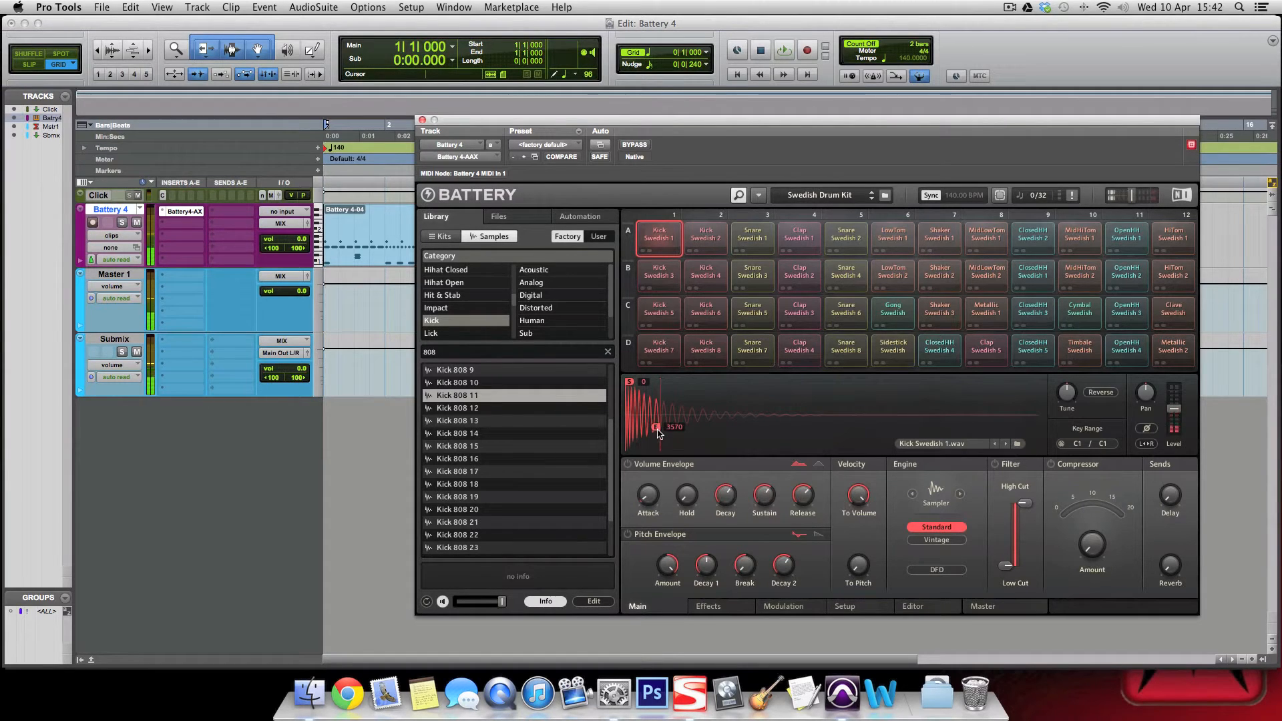
drag(658, 431, 1102, 431)
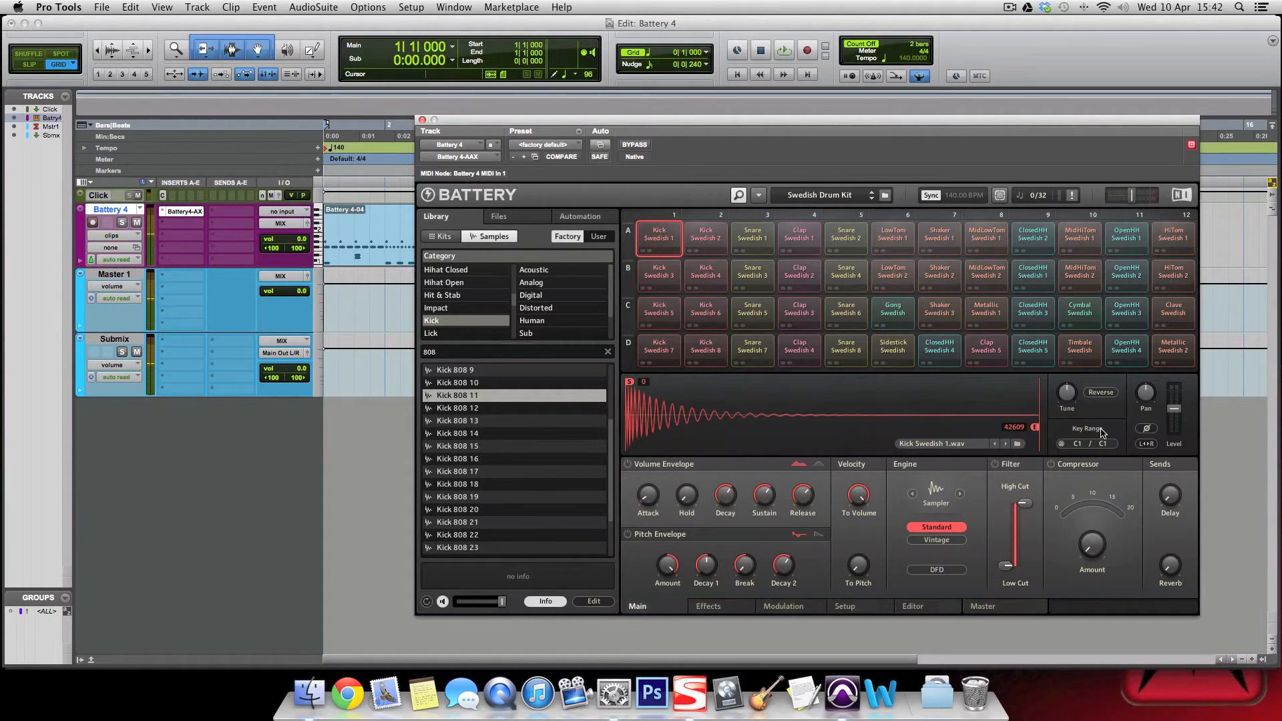
Step: Try the tuning, reverse and channel options on Kick Swedish 1 and lower its level slightly
mouse_move(1056, 394)
drag(1056, 394, 1091, 400)
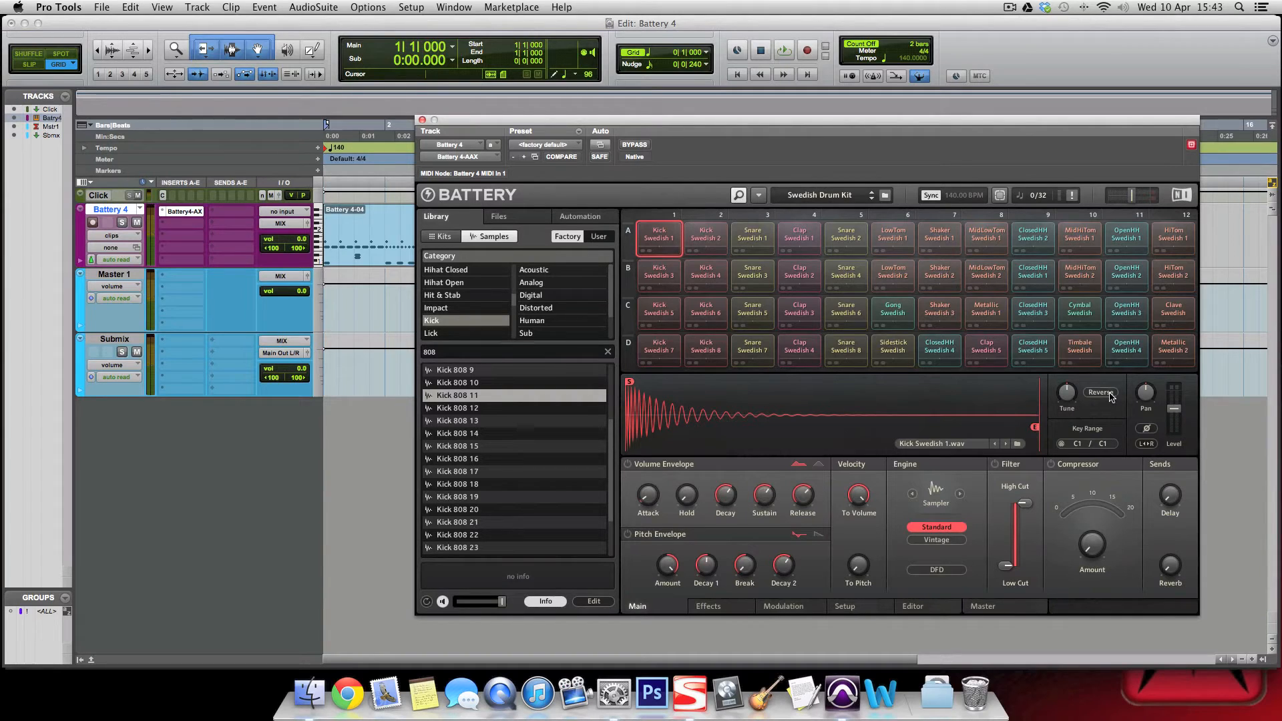
click(1100, 393)
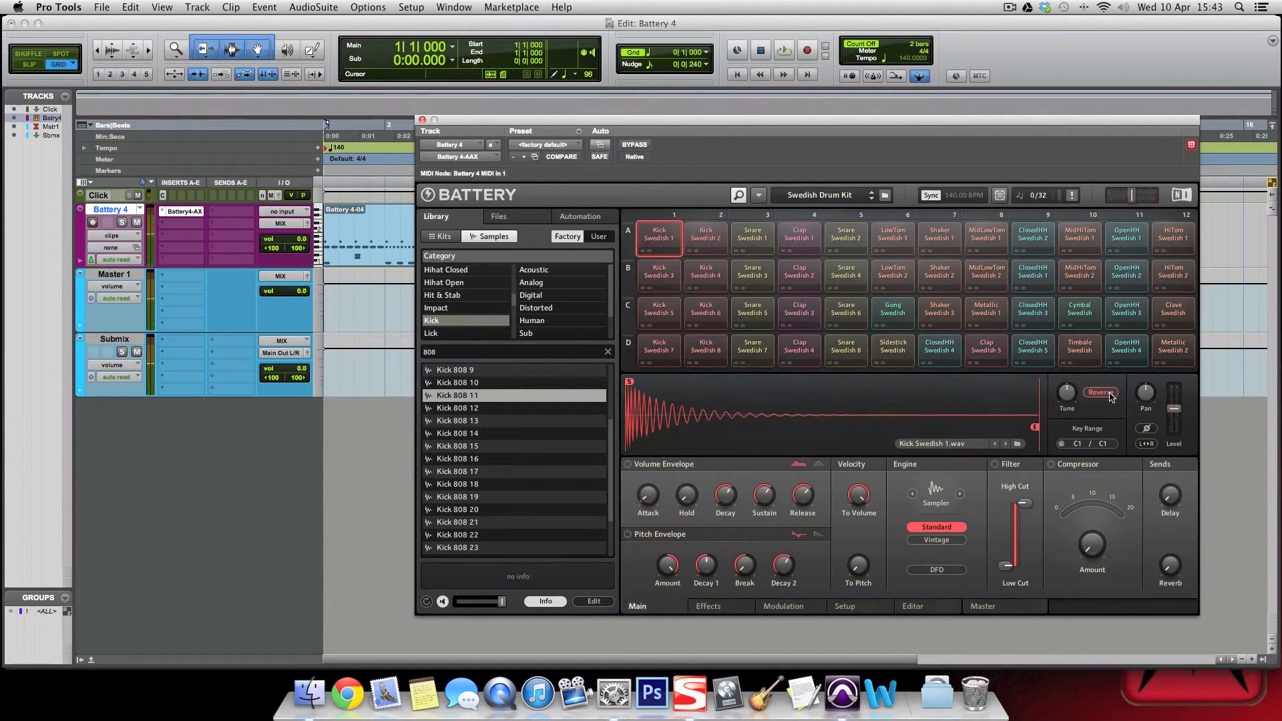
mouse_move(1033, 429)
mouse_move(1167, 438)
click(1148, 444)
mouse_move(1176, 414)
mouse_down()
mouse_move(1177, 428)
mouse_move(1178, 404)
mouse_move(1176, 417)
mouse_up()
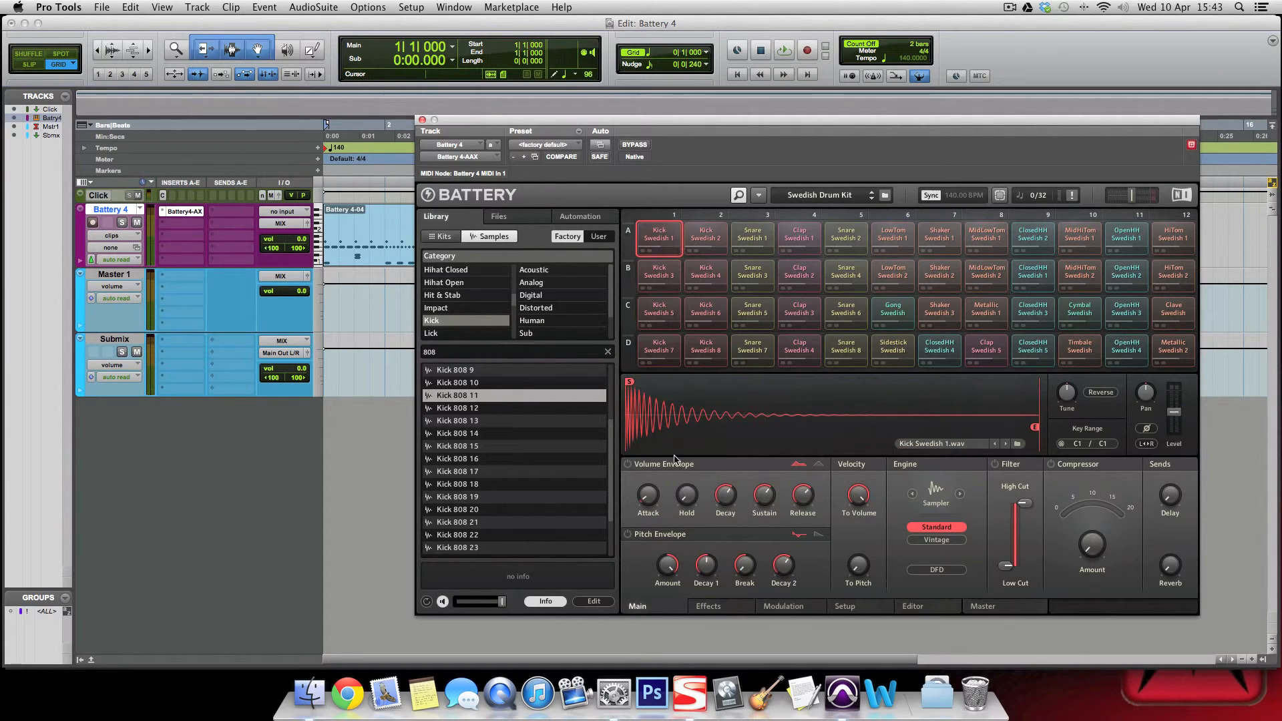
Step: Enable the volume envelope of Kick Swedish 1 and try a longer attack
mouse_move(652, 492)
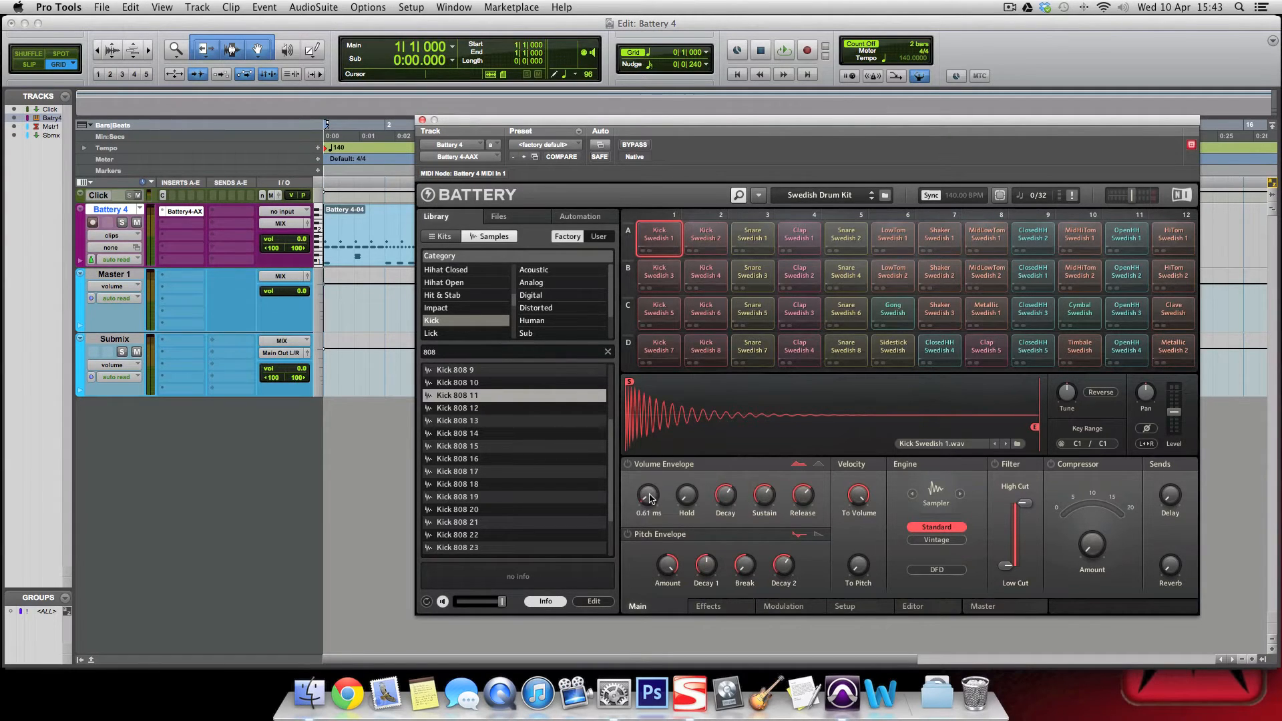
click(627, 464)
mouse_move(648, 496)
mouse_down()
mouse_move(655, 470)
mouse_move(668, 480)
mouse_up()
Step: Try the Vintage engine mode with its S1200 filter options on Kick Swedish 1 and return to Standard
click(937, 539)
click(950, 571)
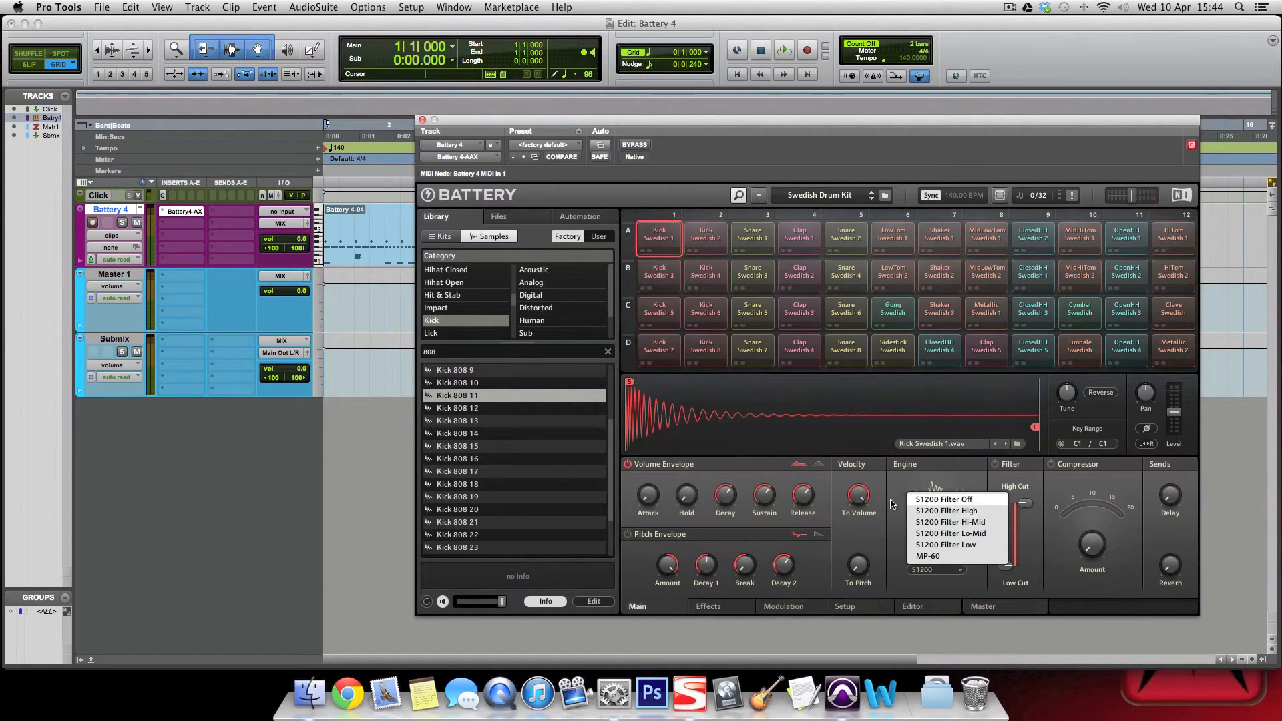
click(982, 548)
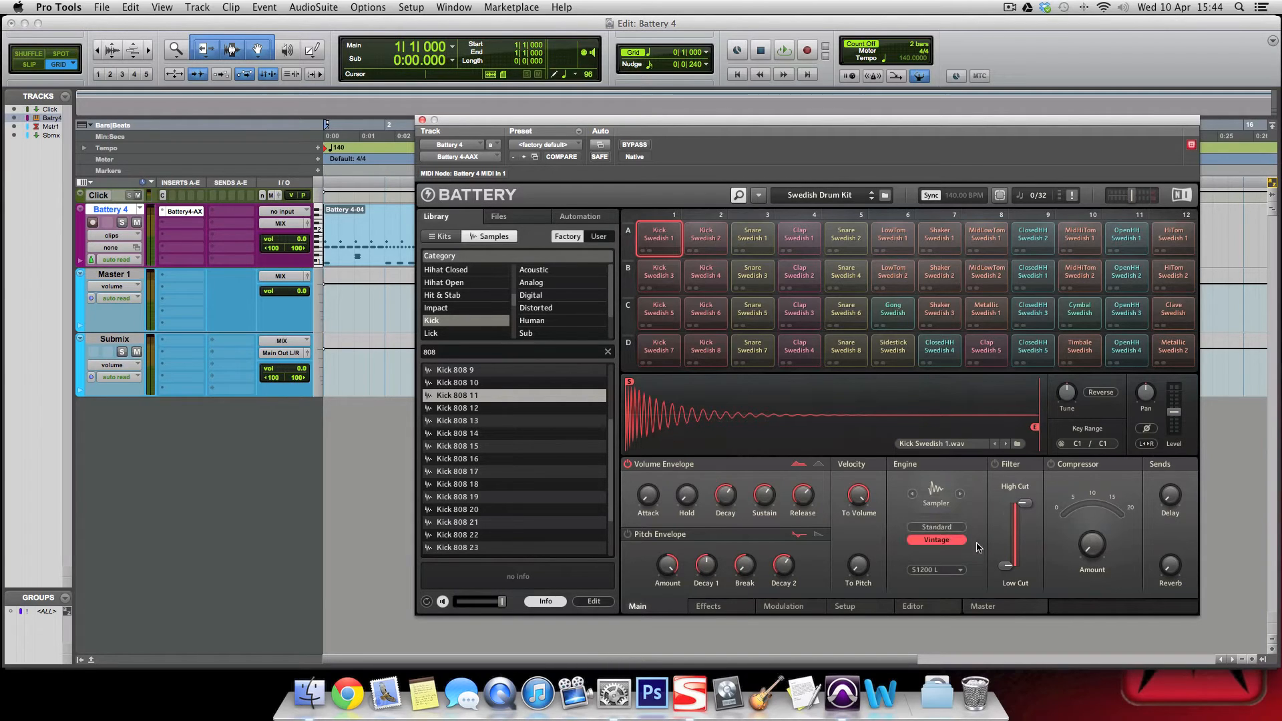
click(937, 527)
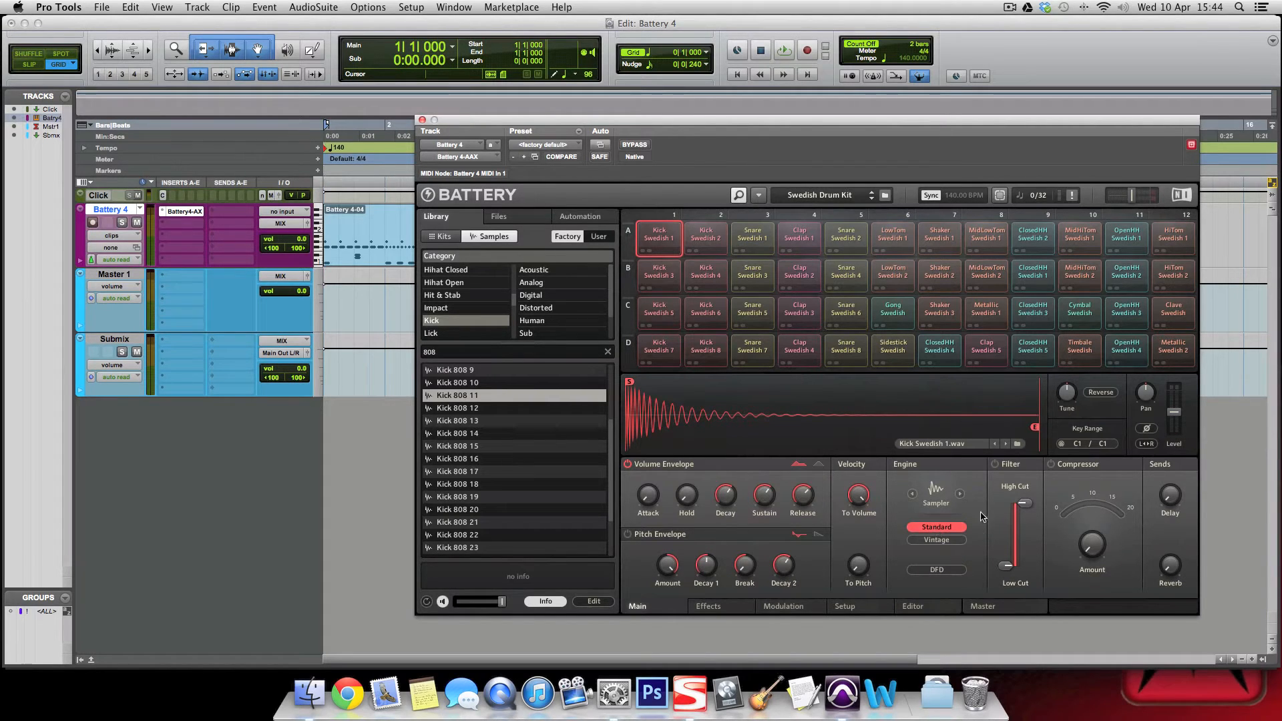
Step: Select the Snare Swedish 1 cell, enable its compressor and try a different compression amount
click(755, 239)
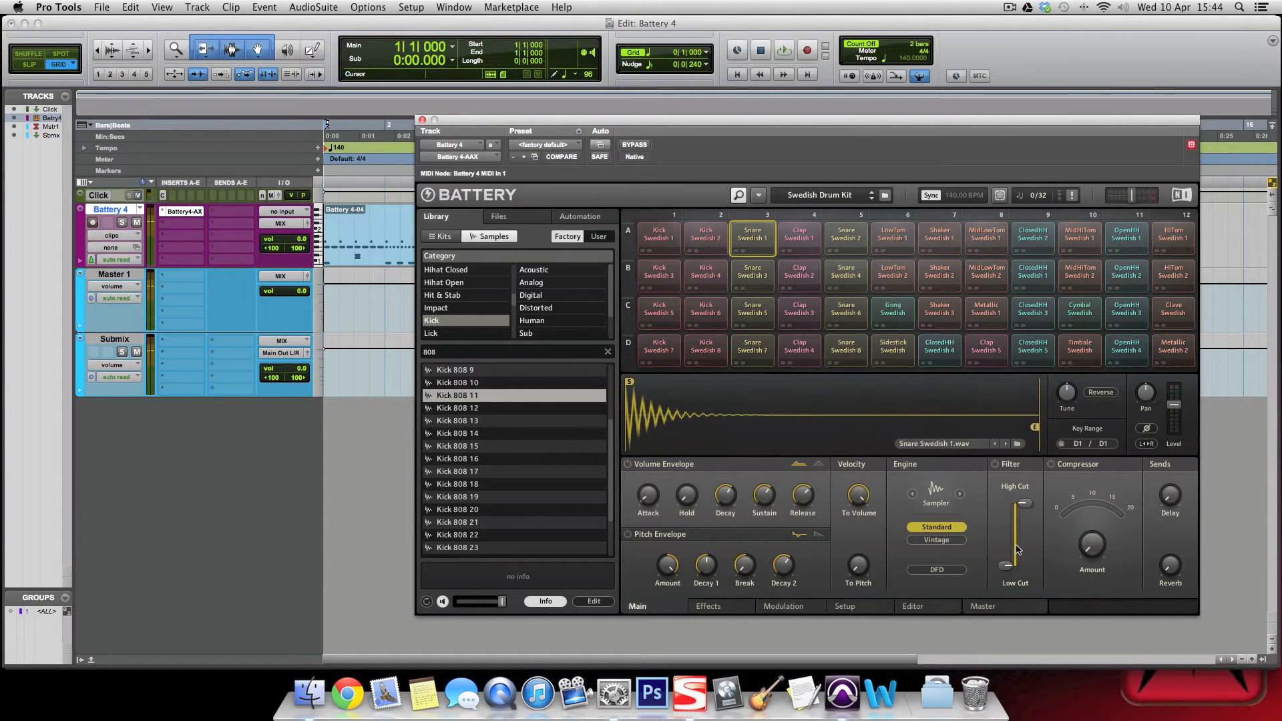
click(1052, 465)
drag(1091, 553, 1103, 430)
Step: Open the effects of Snare Swedish 1, try the Saturation gain, and switch its mode from Classic through Drums to Tape
click(709, 606)
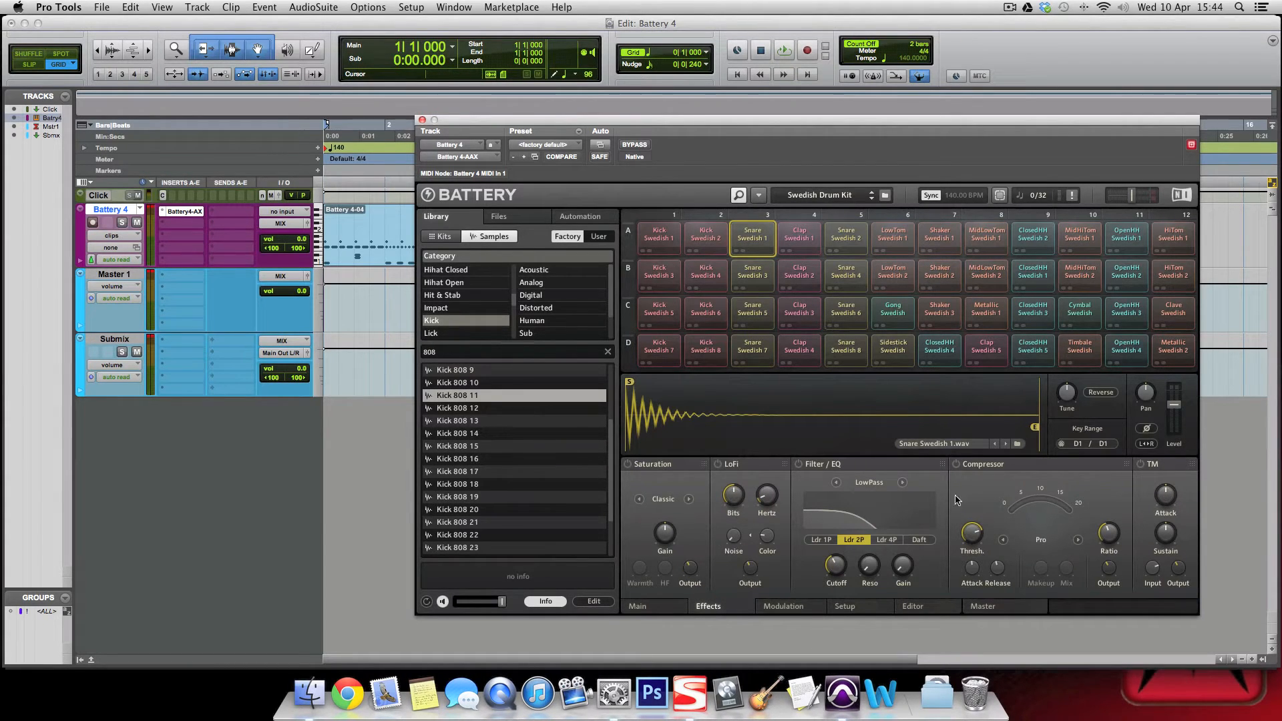
click(629, 465)
drag(671, 507, 678, 533)
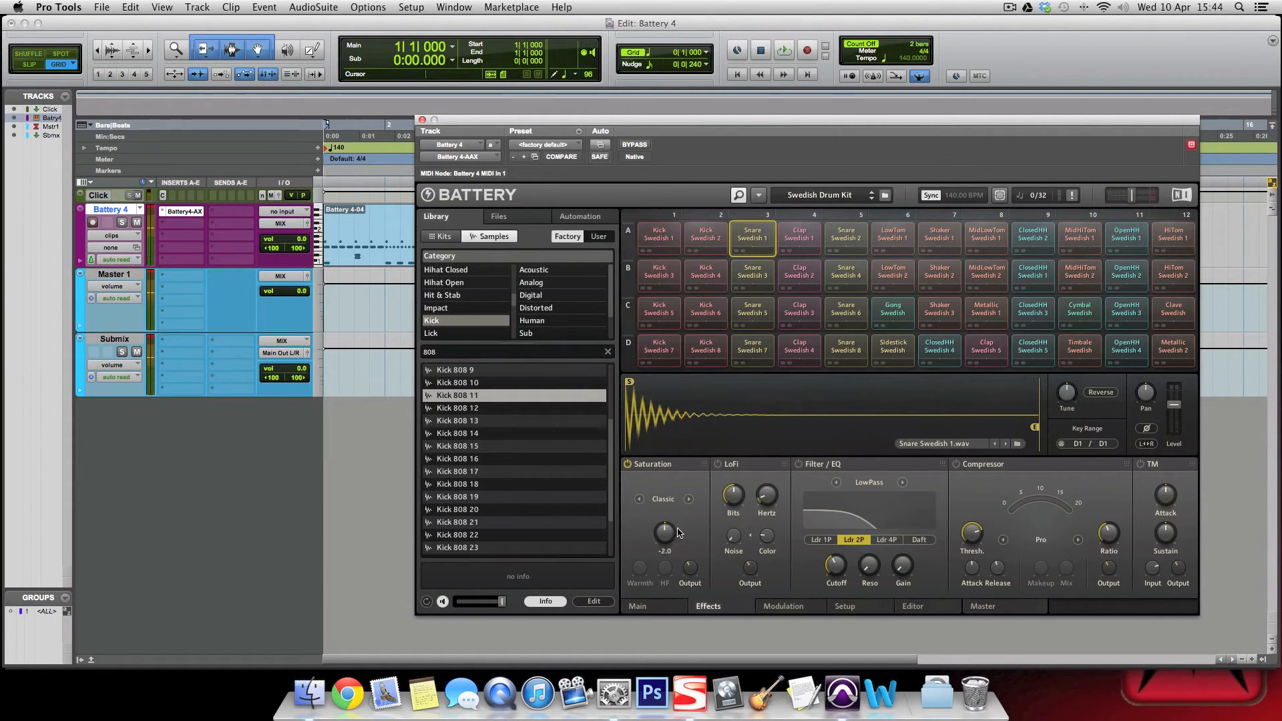
click(687, 501)
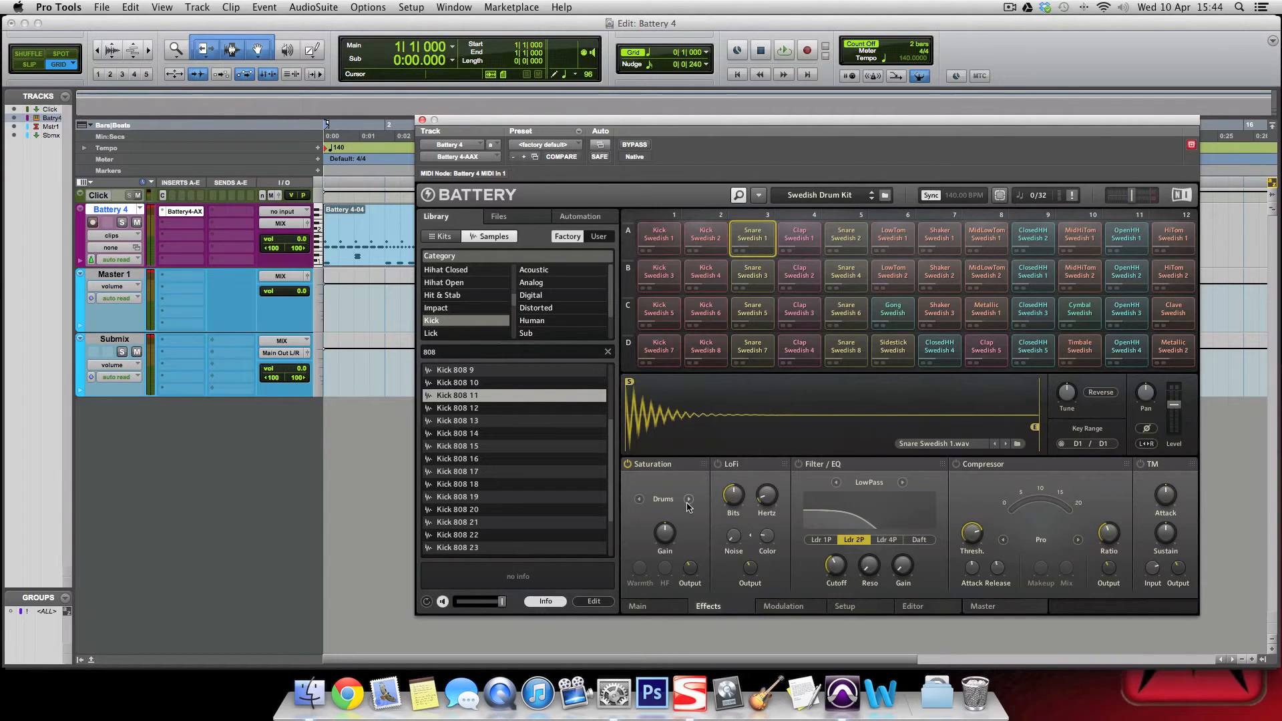
click(688, 500)
drag(667, 535, 628, 720)
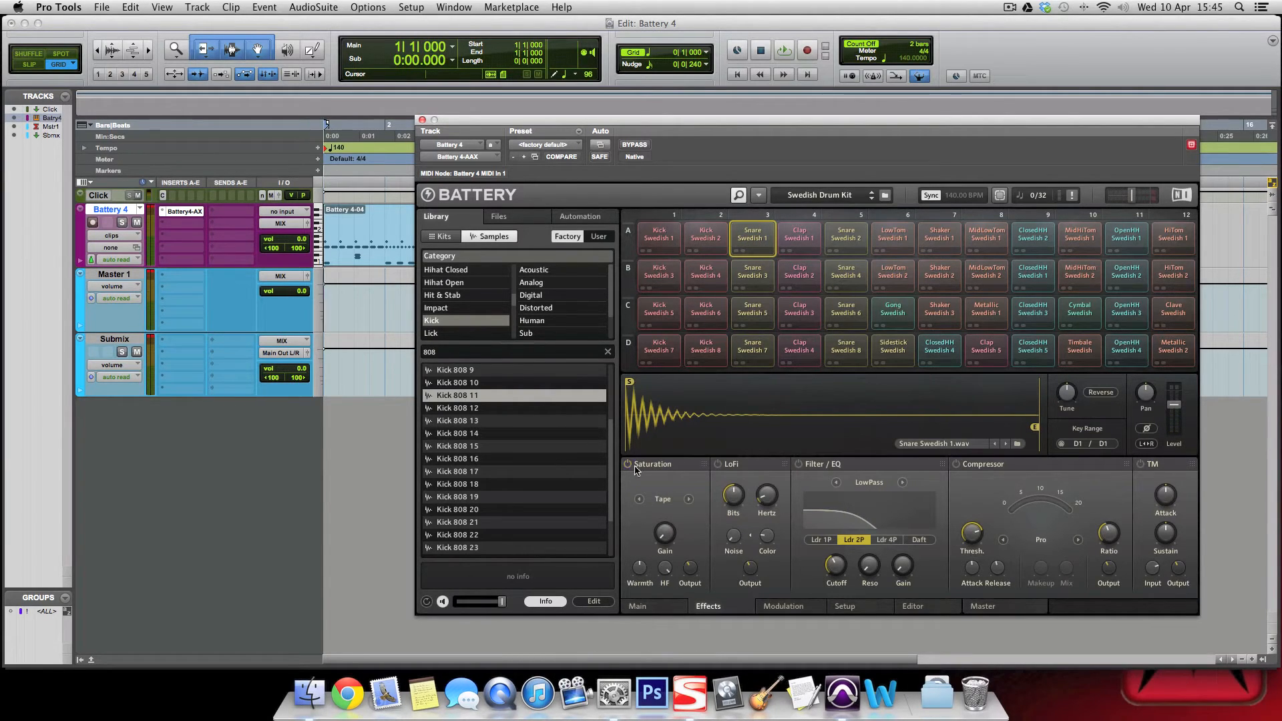
Step: Try the LoFi effect on Snare Swedish 1, enable Filter/EQ and step through its types to Solid G-EQ
click(718, 464)
click(800, 464)
click(903, 483)
click(903, 483)
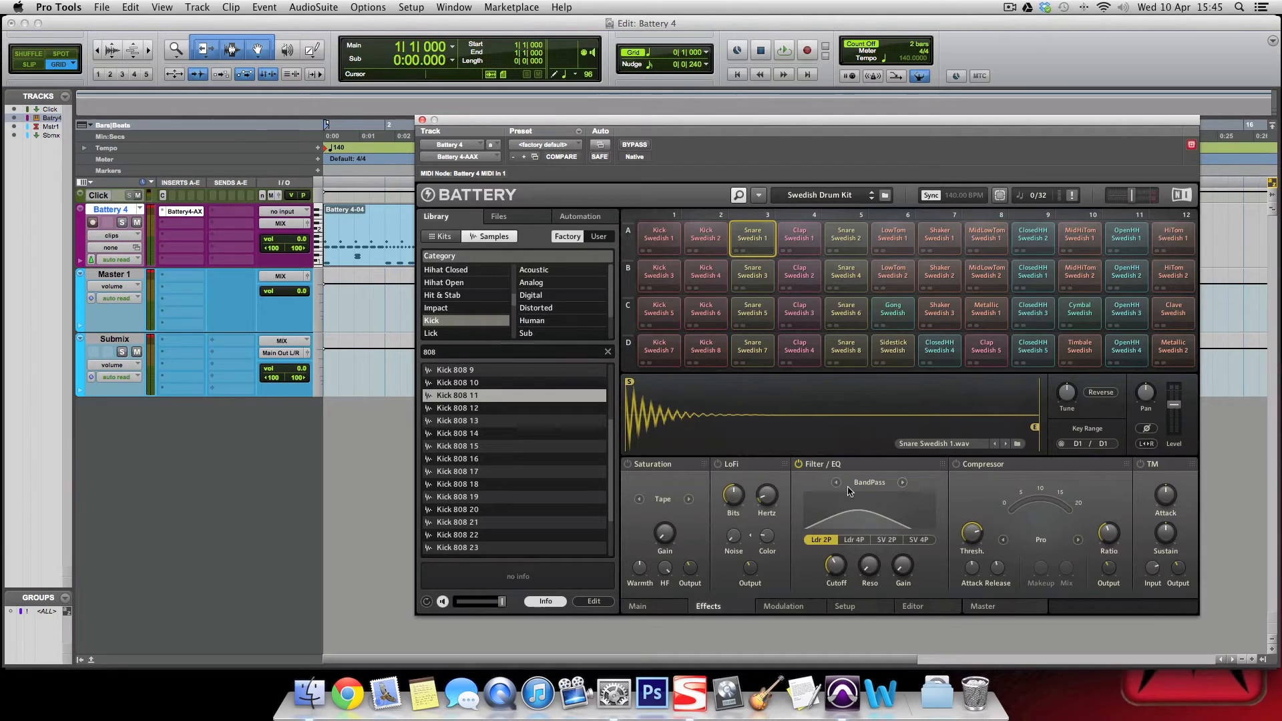
click(903, 483)
click(903, 483)
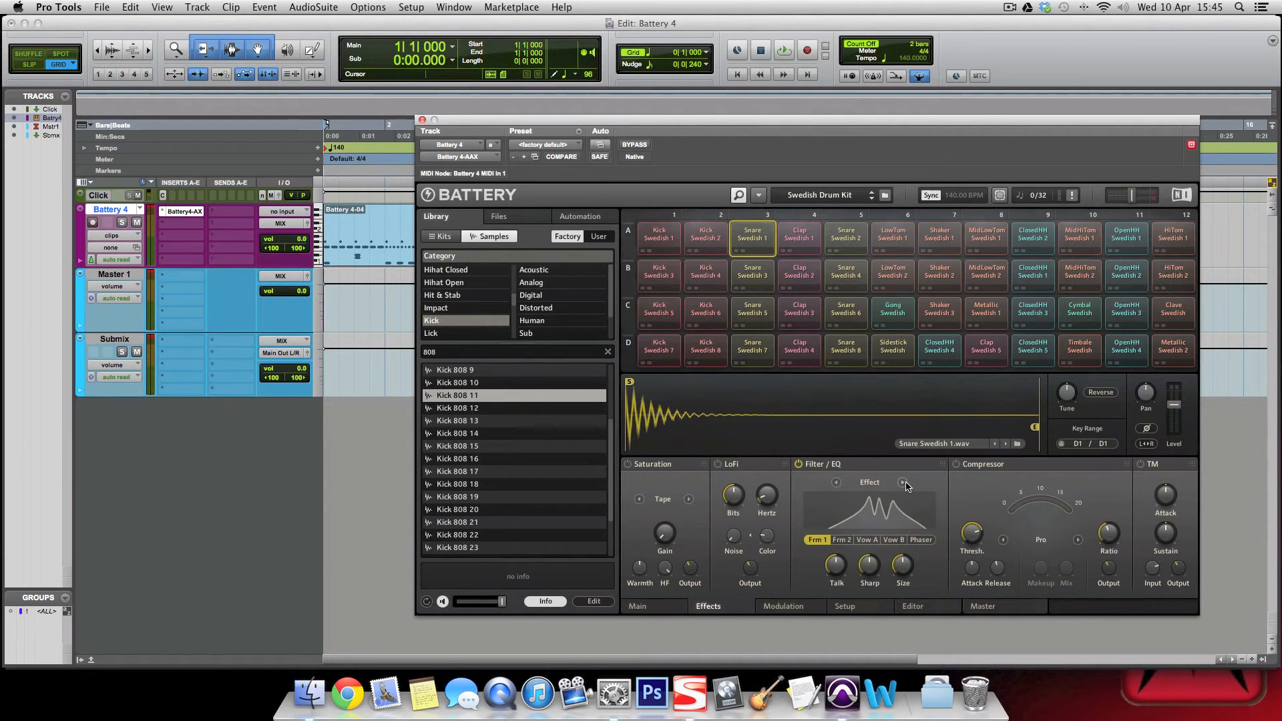
click(903, 483)
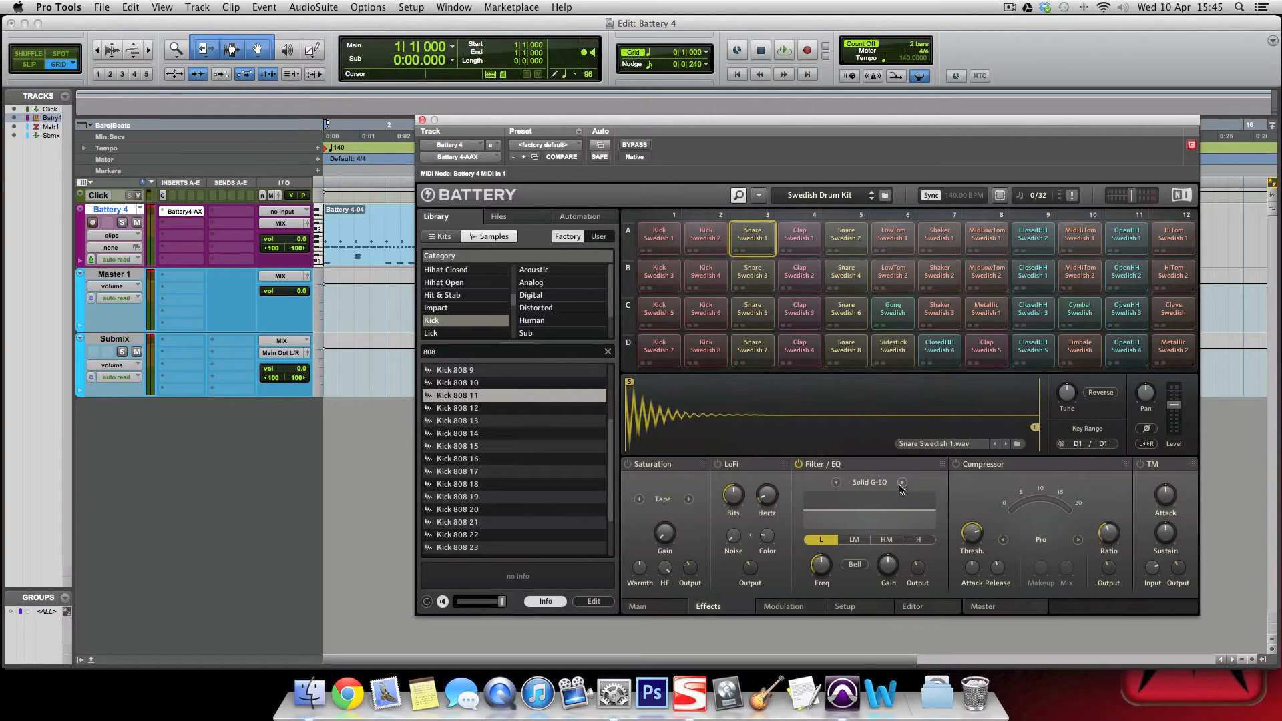
Step: Insert the stereo Solid EQ-AAX plug-in on the Submix track, view it, and close its window
click(153, 213)
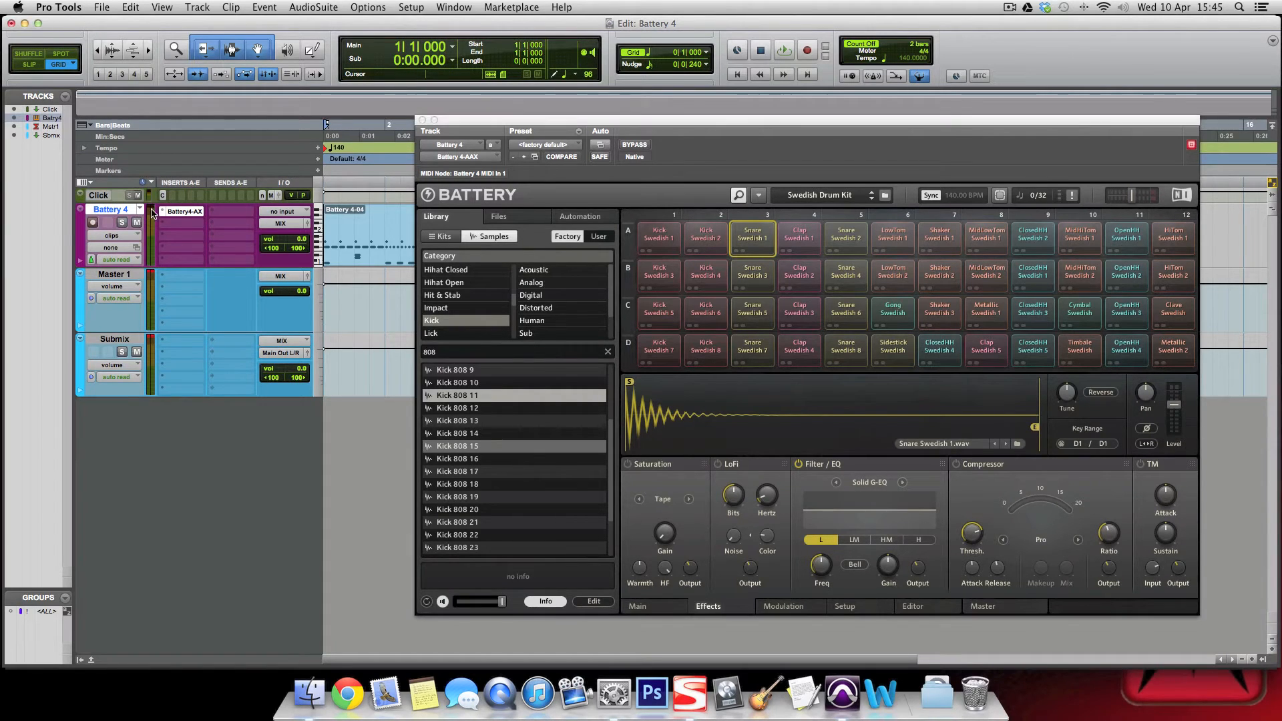
click(177, 341)
mouse_move(227, 362)
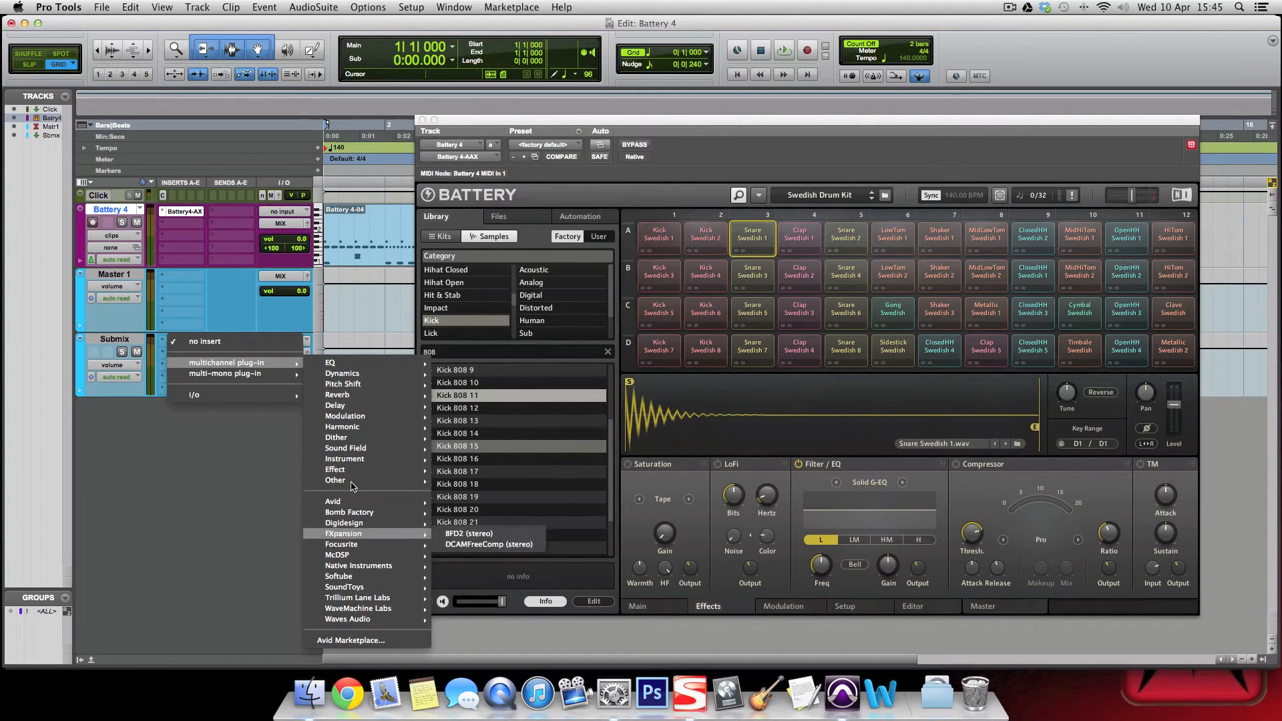
mouse_move(348, 366)
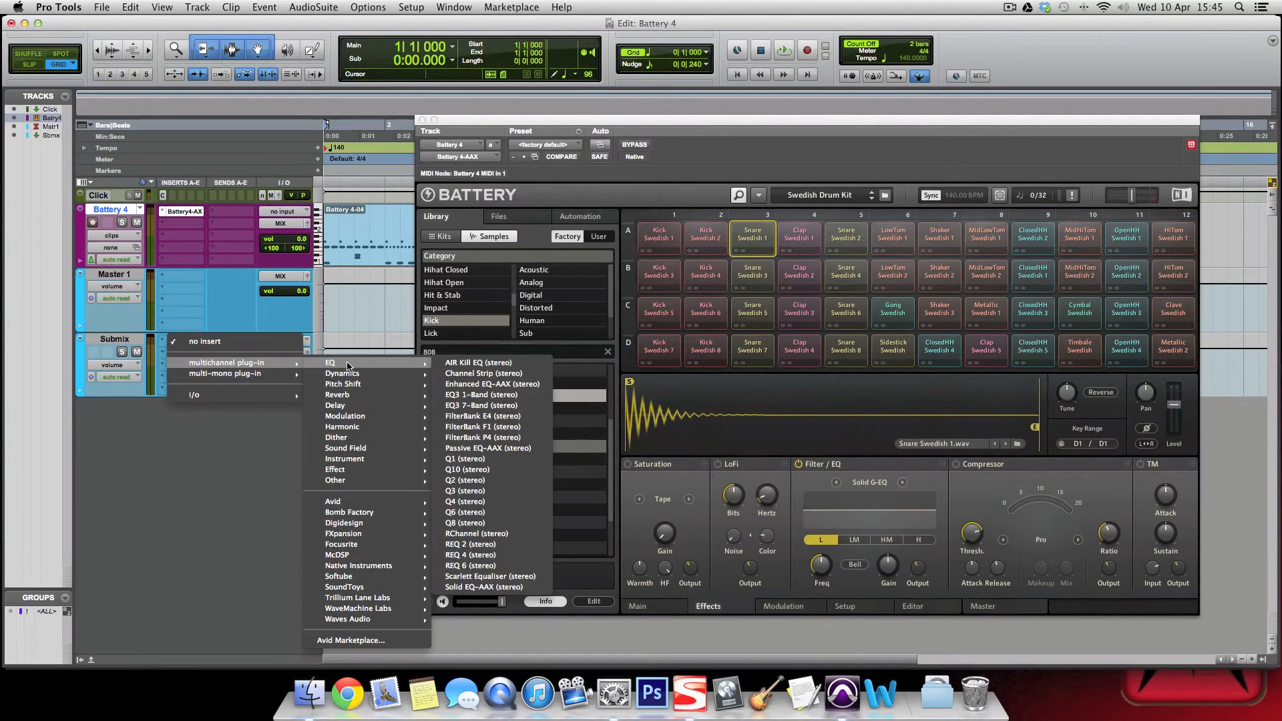
click(484, 587)
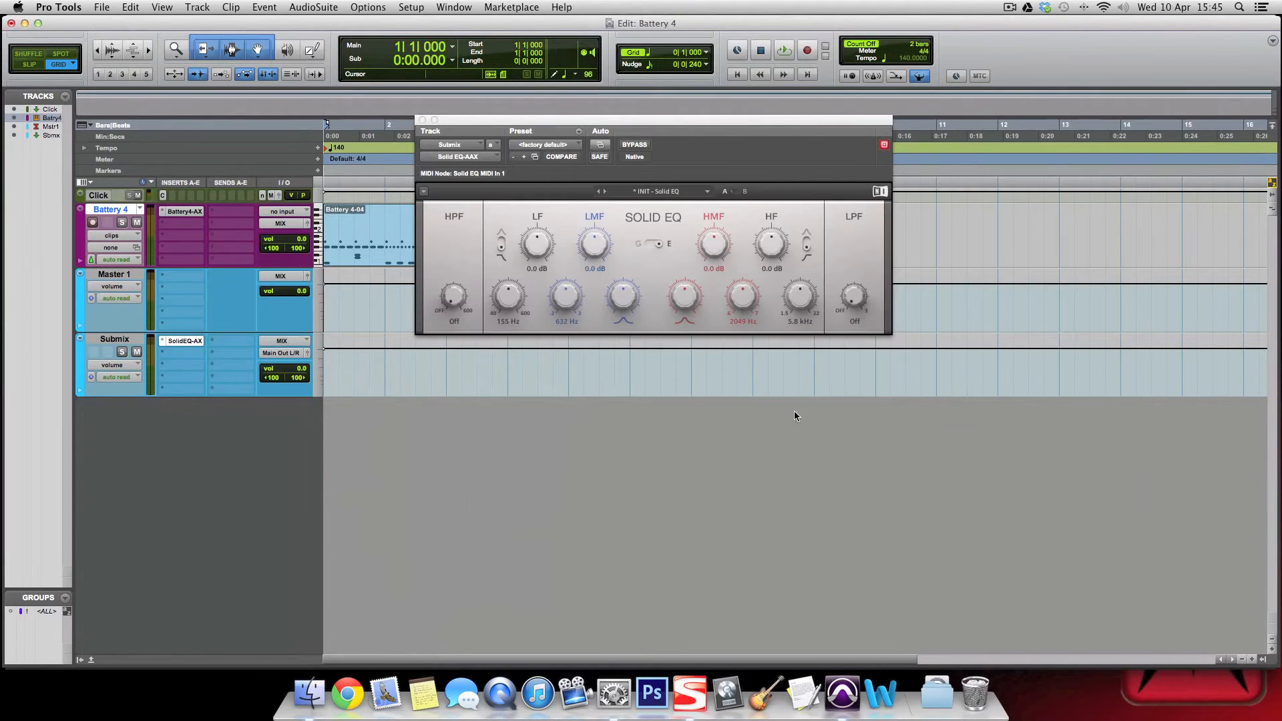
click(423, 120)
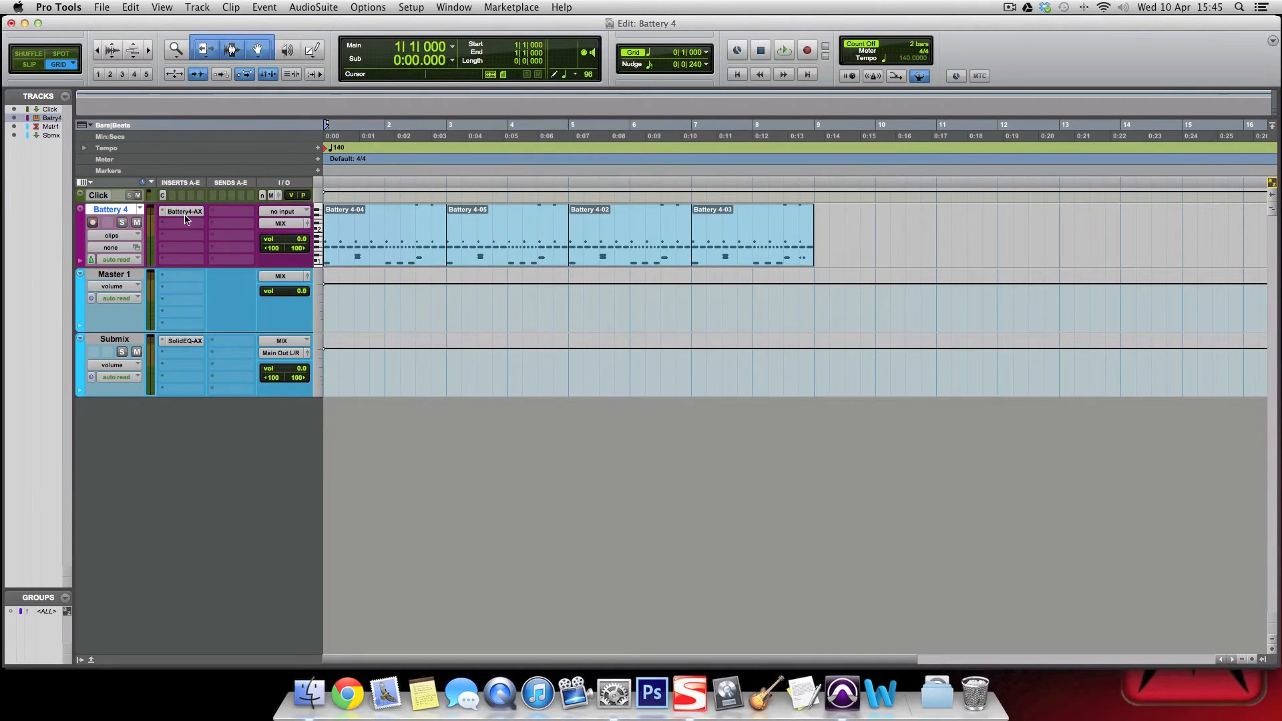
Step: Reopen the Battery 4 instrument window and remove the Solid EQ insert from the Submix track
click(185, 214)
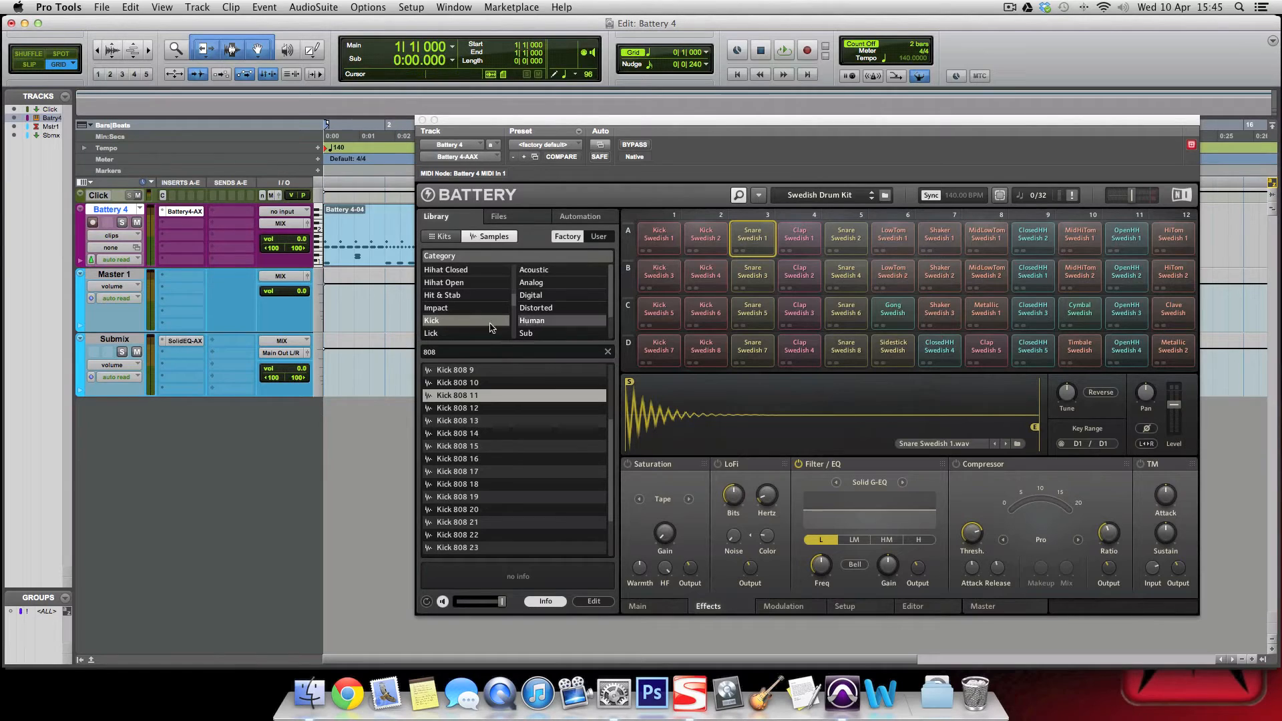
click(163, 341)
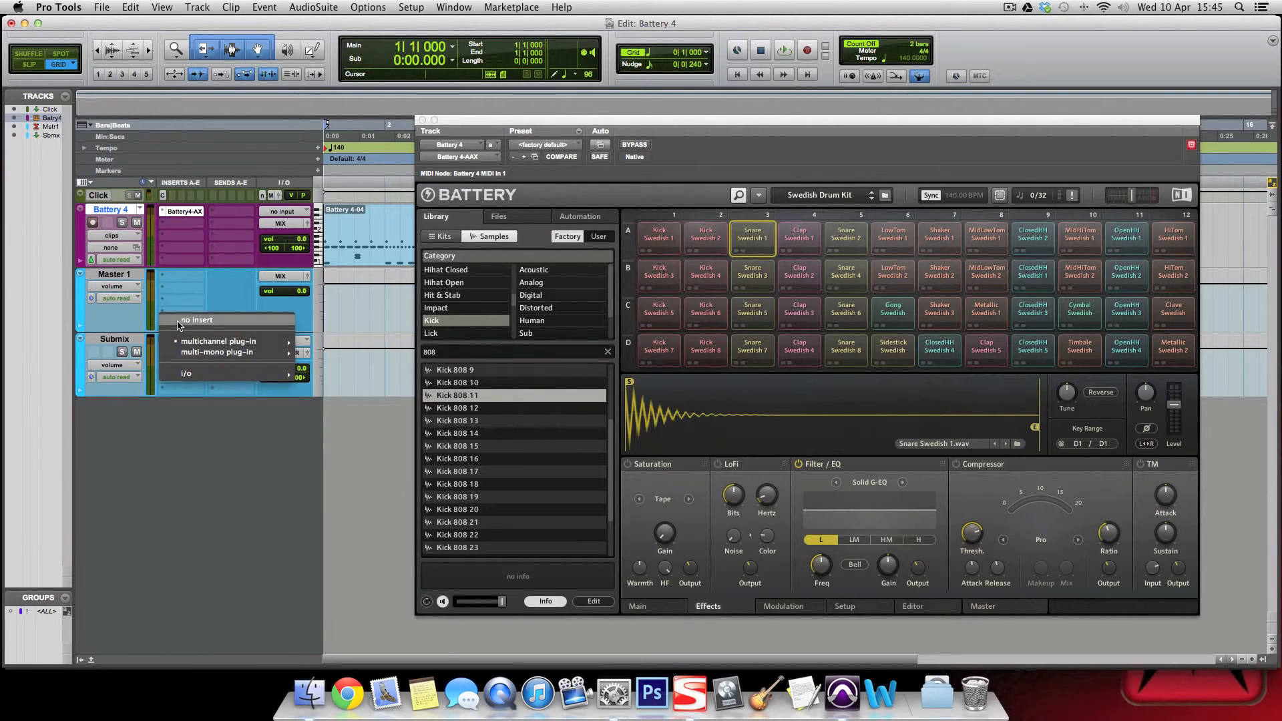
click(176, 321)
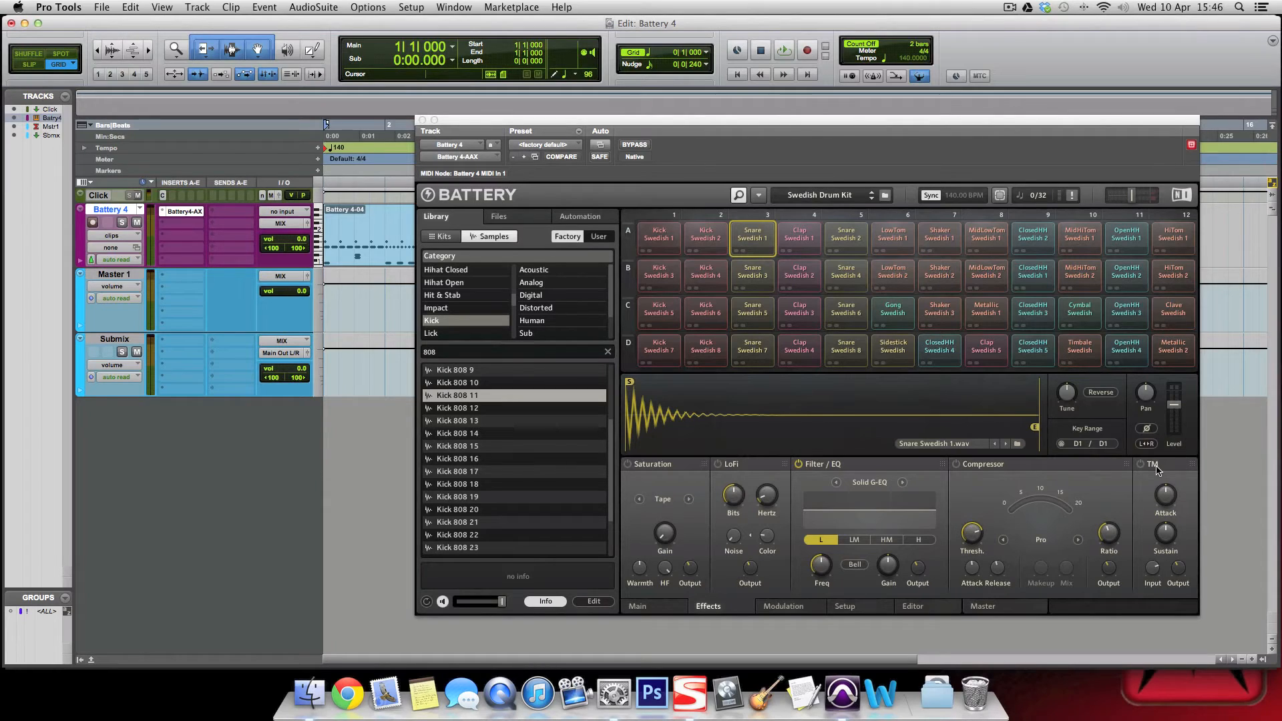
Step: Find Transient Master among the Native Instruments multichannel plug-ins for the Submix track, leaving the slot without an insert
click(182, 342)
mouse_move(189, 363)
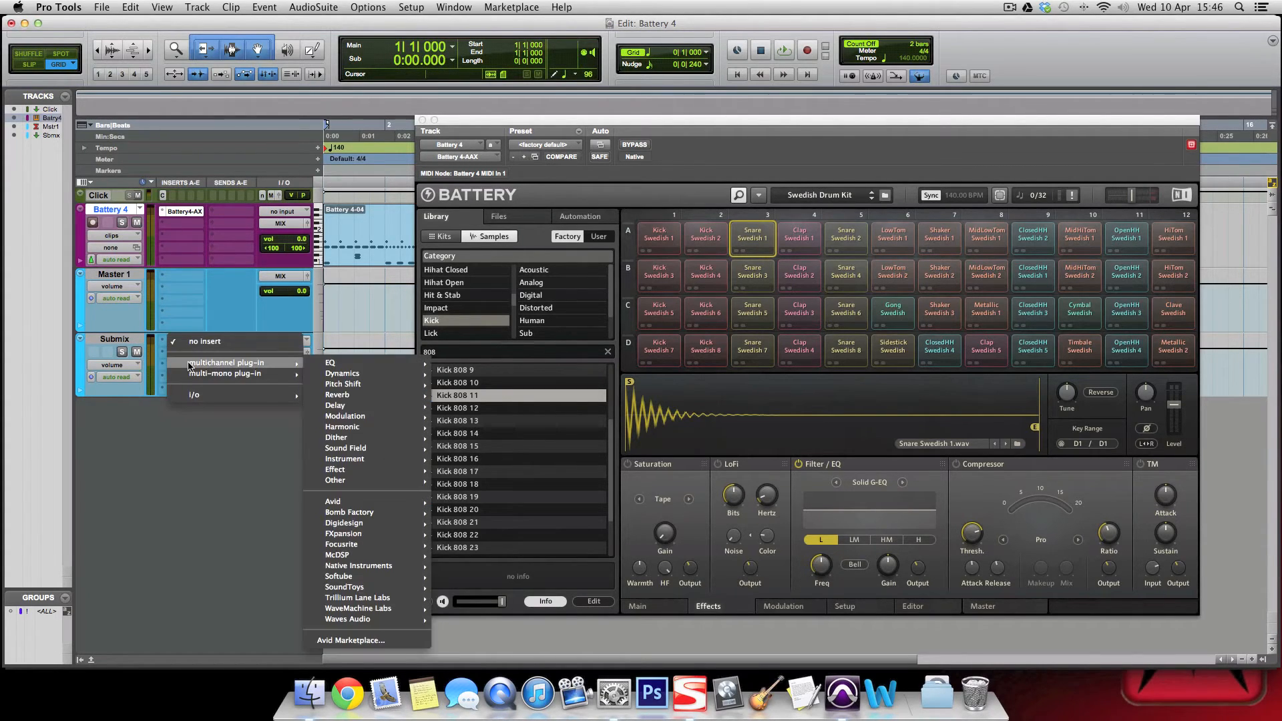
mouse_move(363, 567)
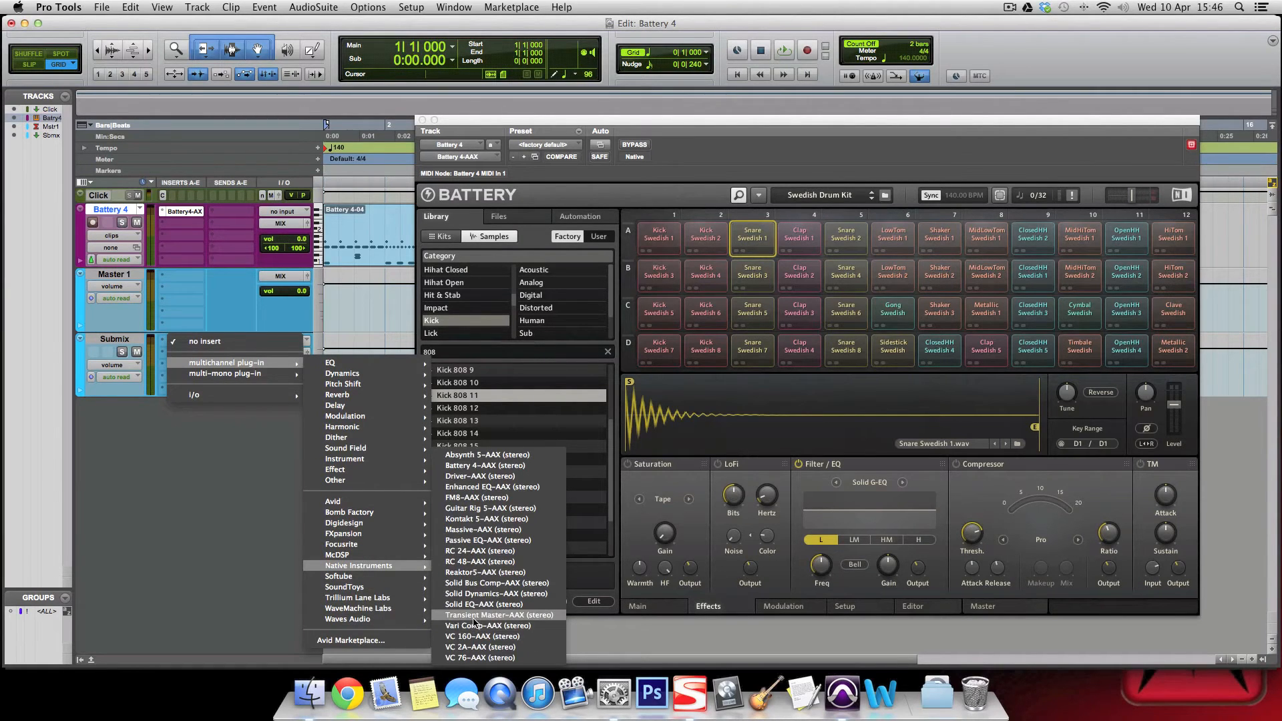
click(1154, 509)
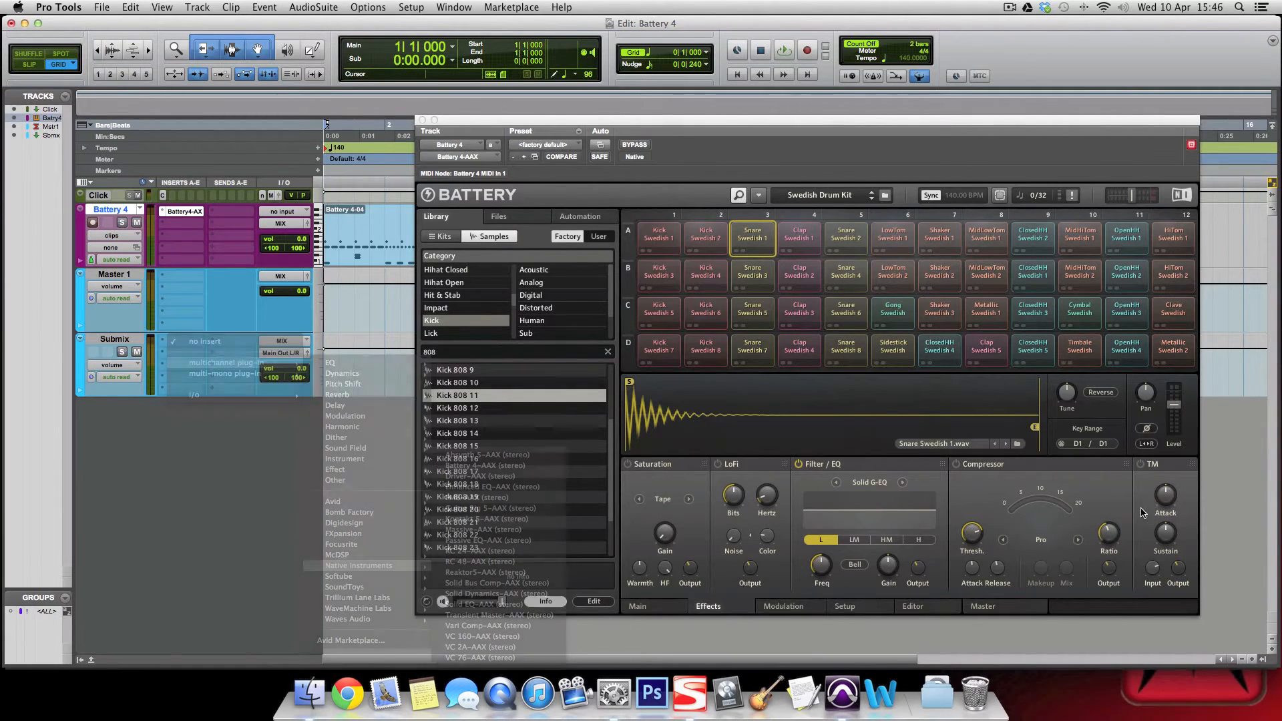
Step: Switch the compressor type from Pro through Solid Bus Comp to Classic and enable the Transient Master on Snare Swedish 1
click(1079, 540)
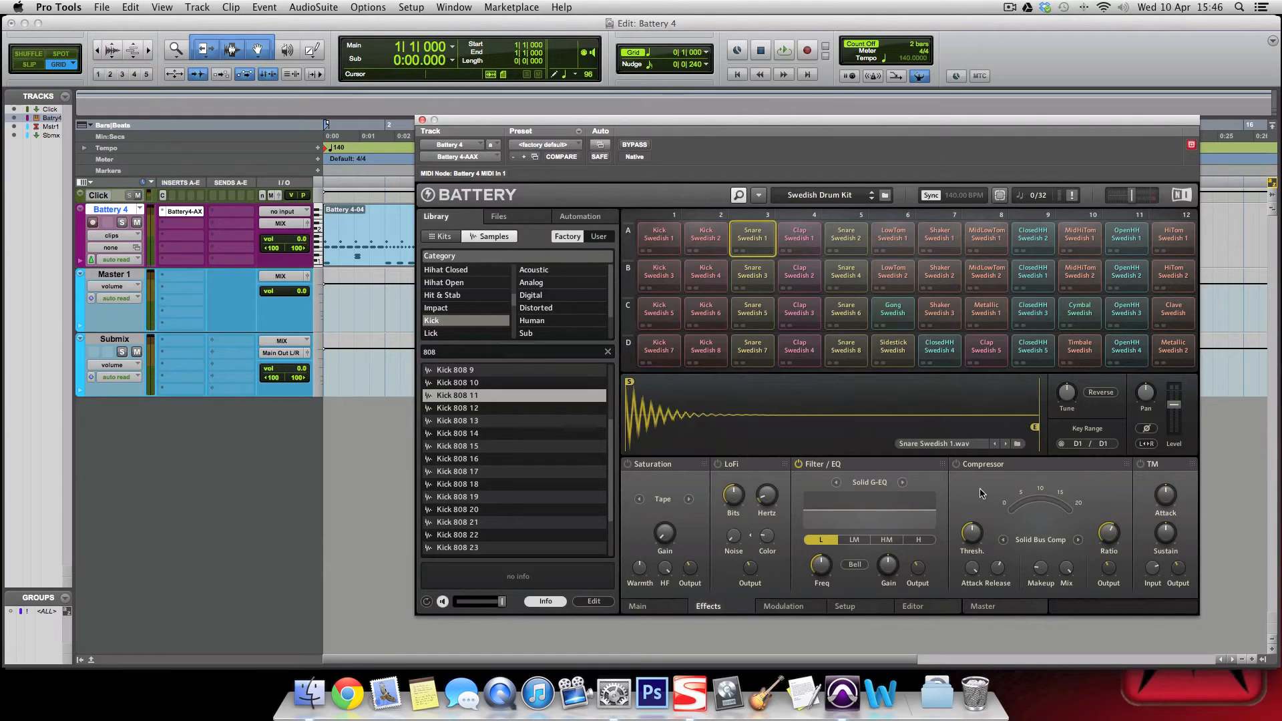
click(1079, 540)
click(1140, 464)
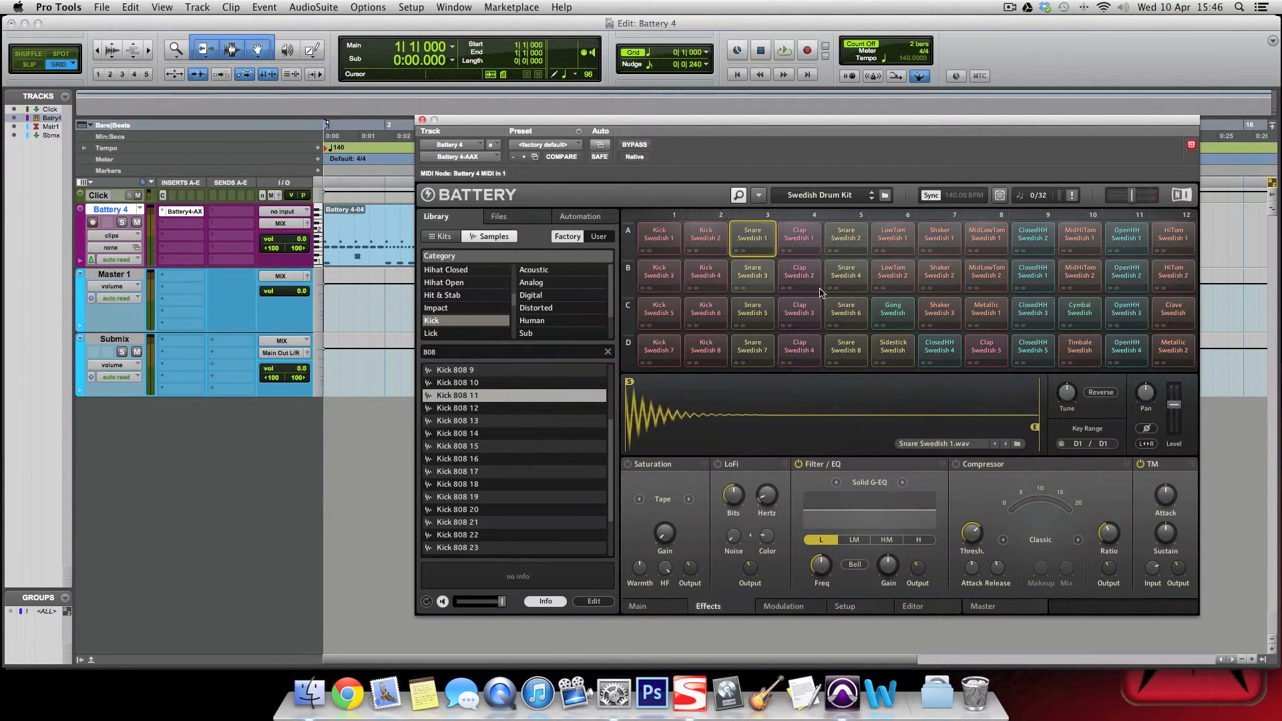
Step: Audition the loop with the snare's Transient Master attack raised to 67%, and lower the attack back to about 6%
key(space)
mouse_move(1170, 503)
drag(1170, 503, 1184, 460)
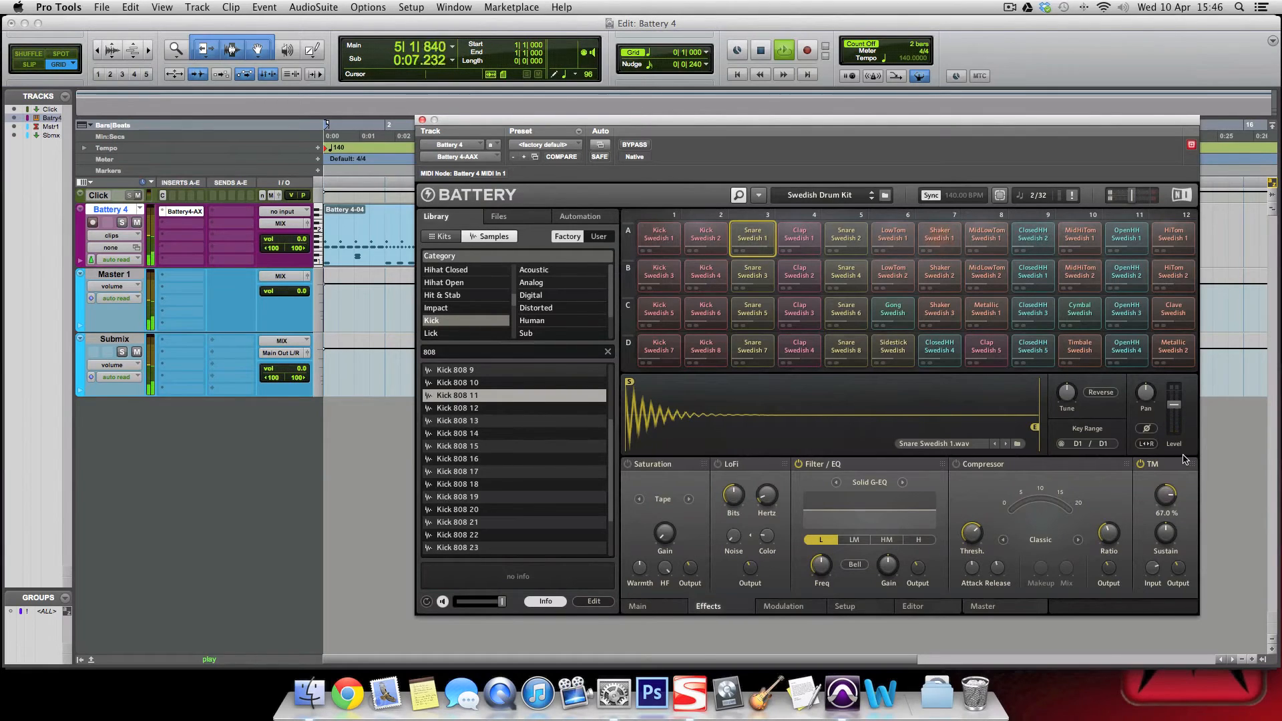
key(space)
drag(1158, 502, 1161, 542)
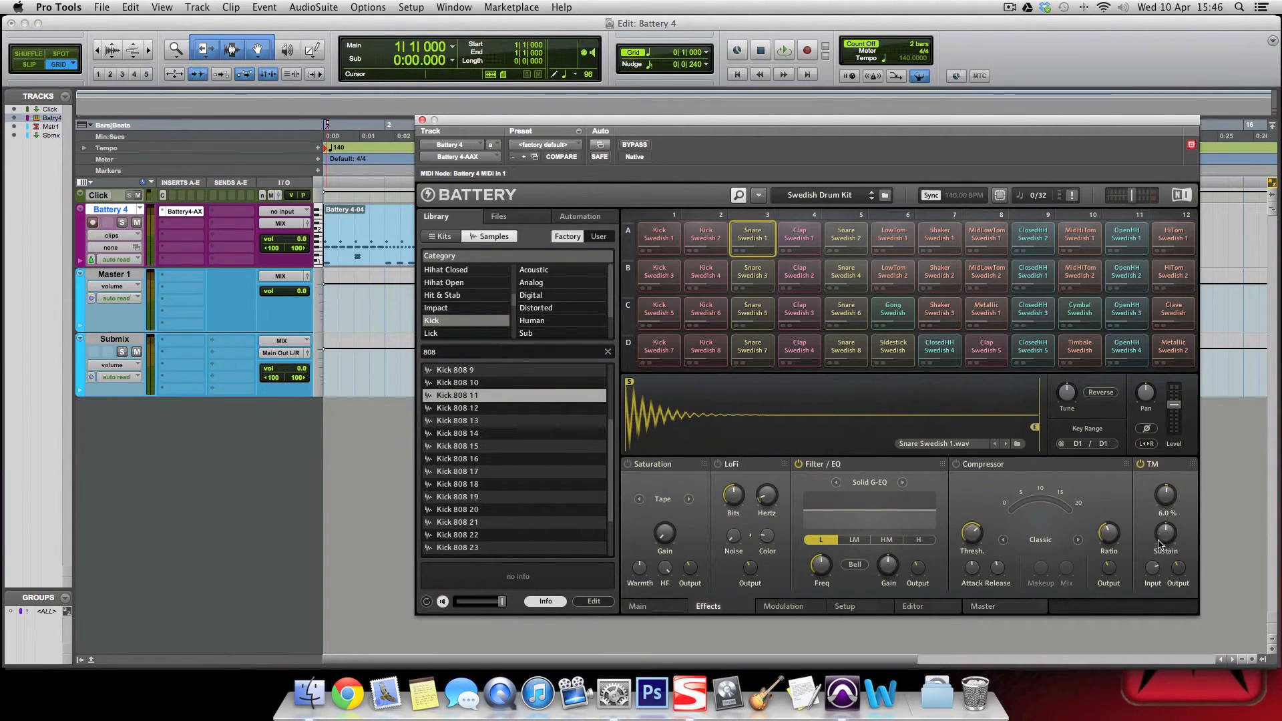
drag(1159, 544, 1158, 547)
Step: Audition the loop with the snare's Transient Master sustain turned up, and bring the sustain back down
drag(1172, 535, 1194, 453)
key(space)
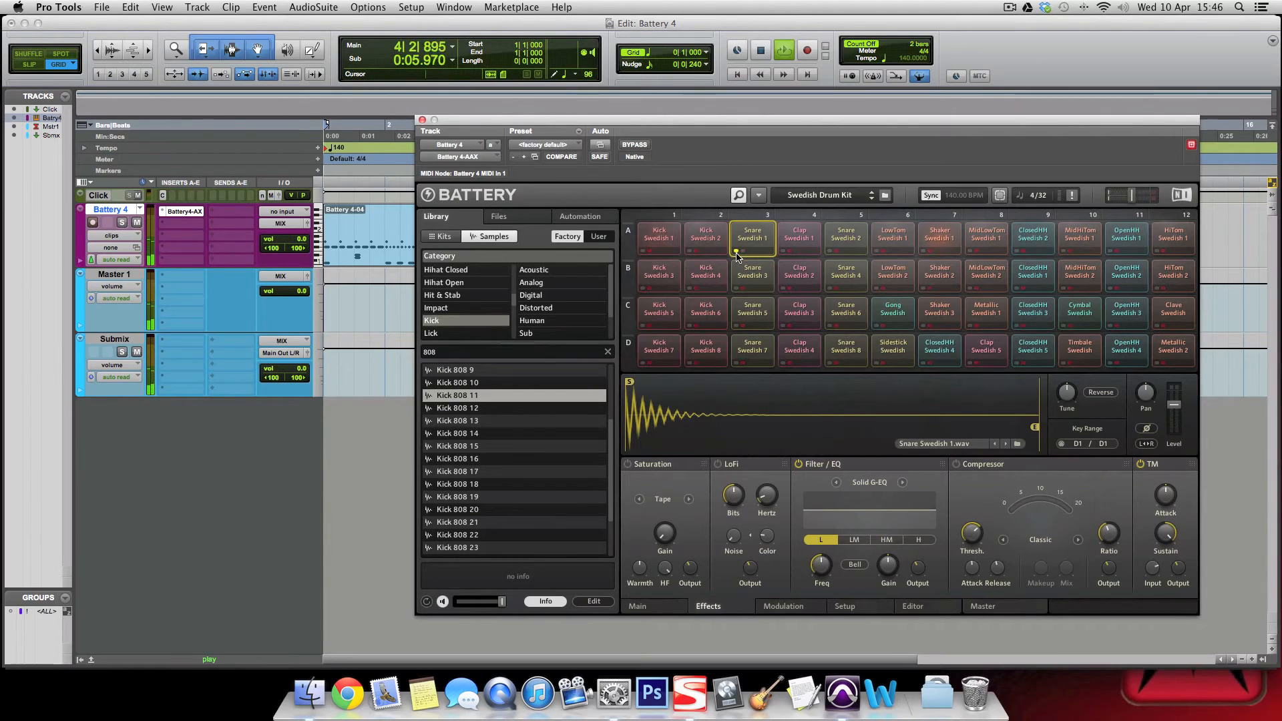
drag(1168, 540, 1163, 593)
key(space)
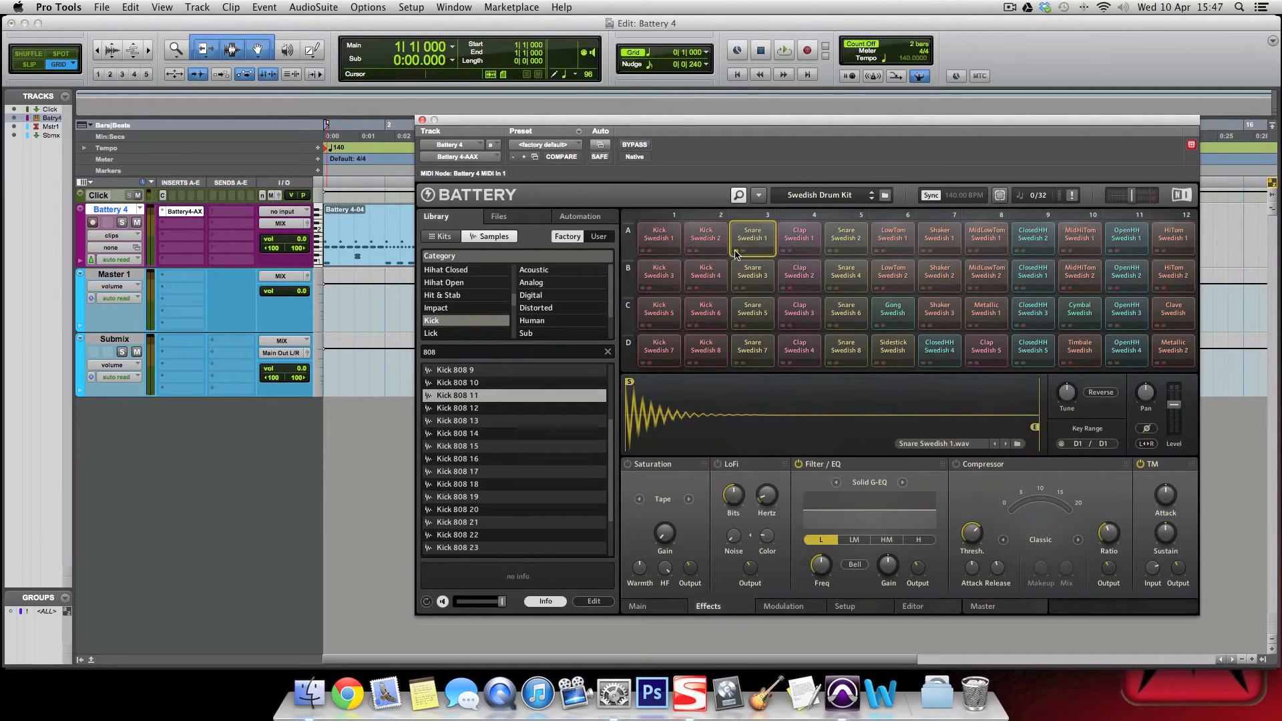
Step: Show the modulation settings, then select and solo the Shaker Swedish 1 cell while playing the loop
click(784, 607)
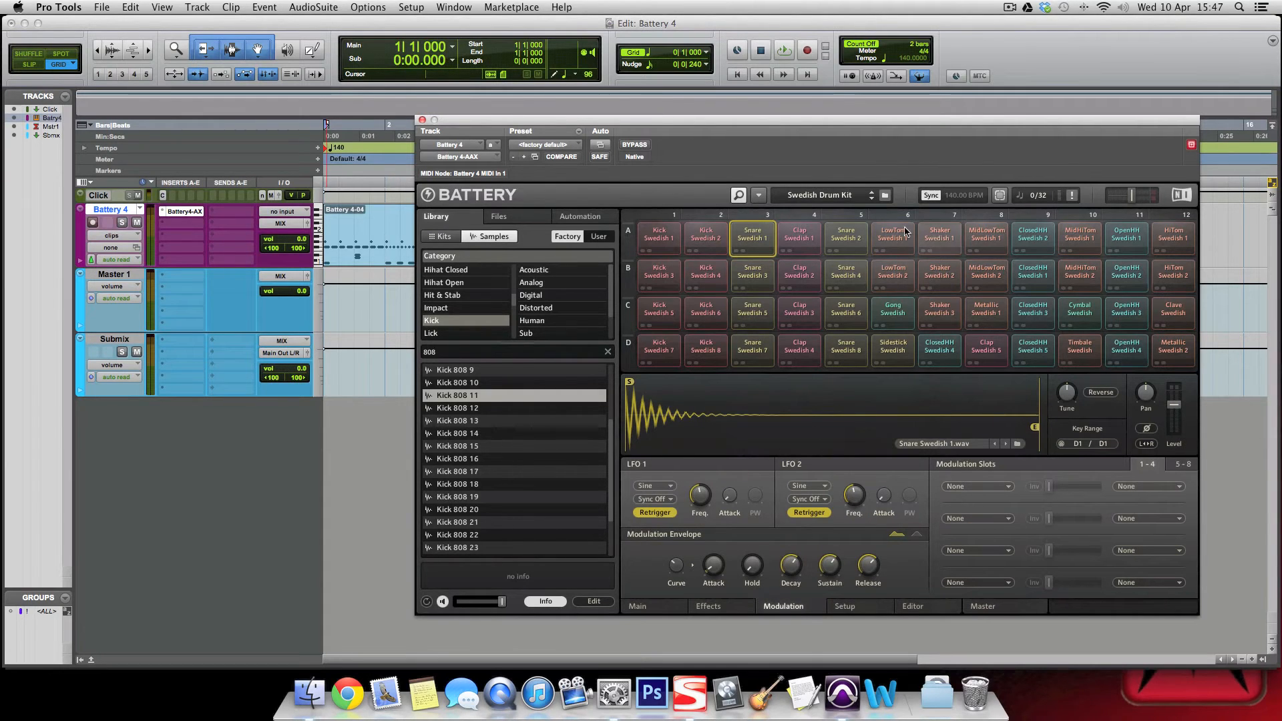
key(space)
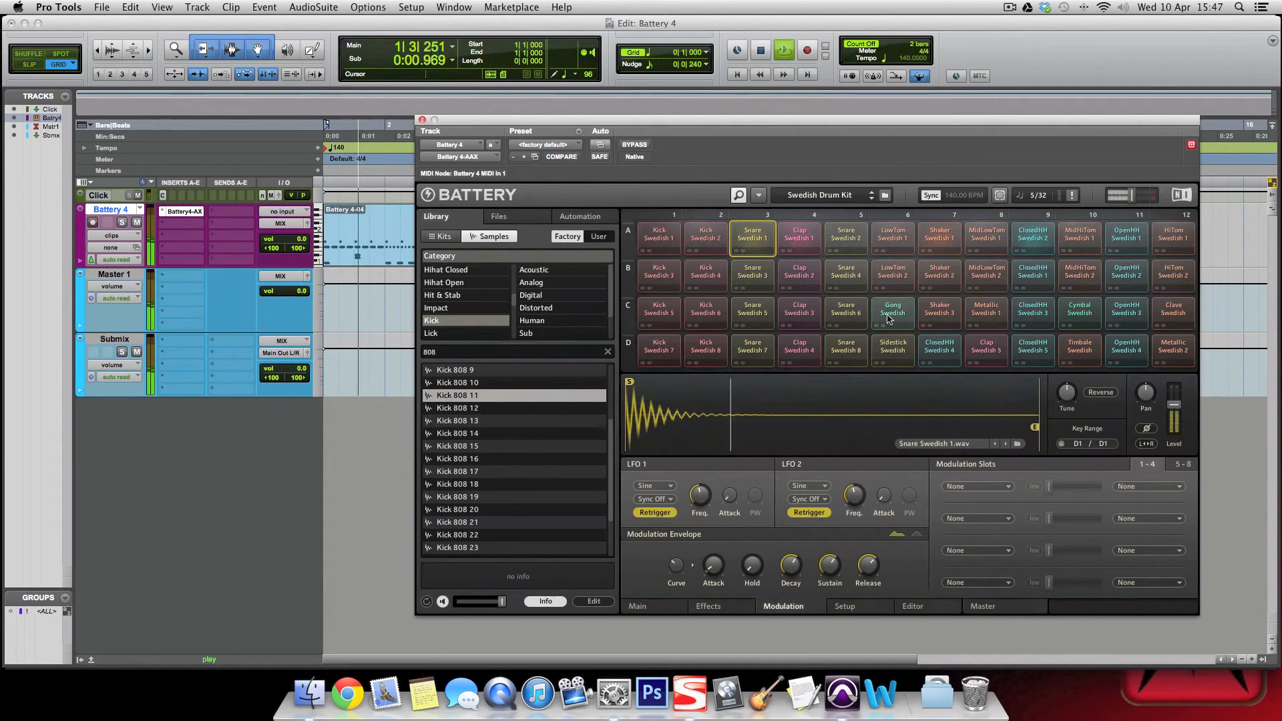
click(938, 241)
key(space)
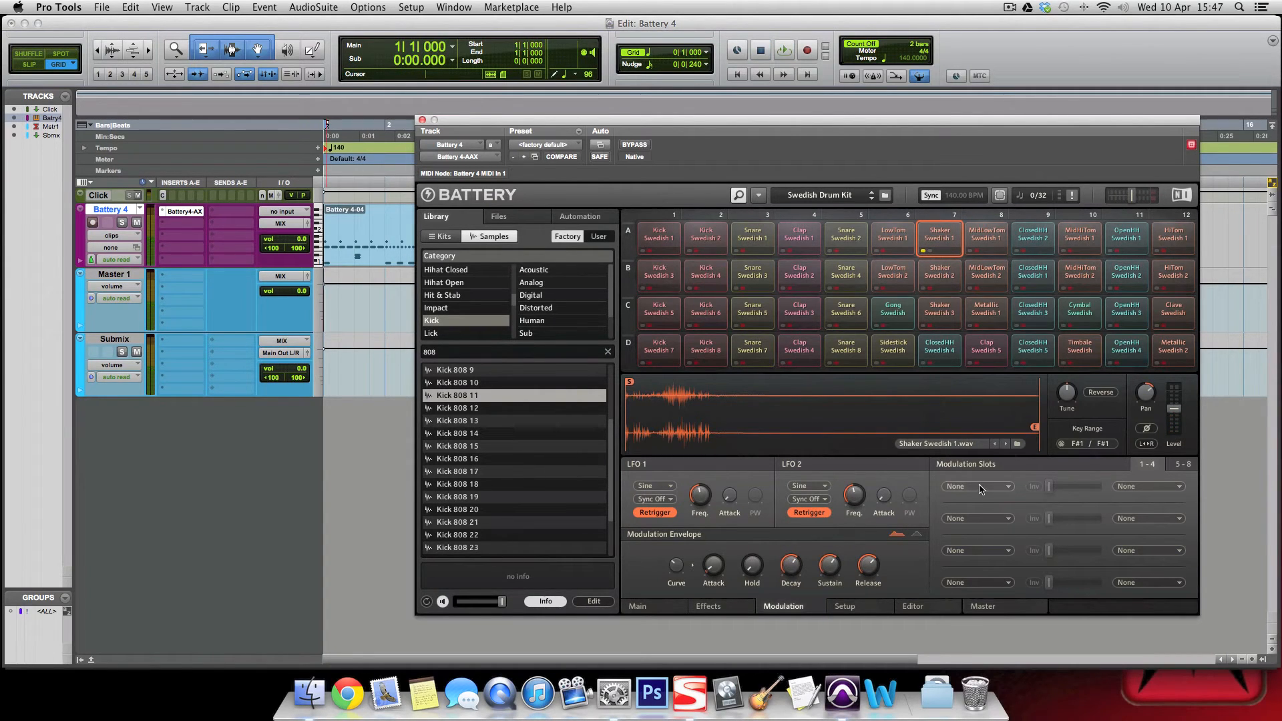
Step: Route LFO 1 to Pan at full amount in the first modulation slot of Shaker Swedish 1
click(979, 488)
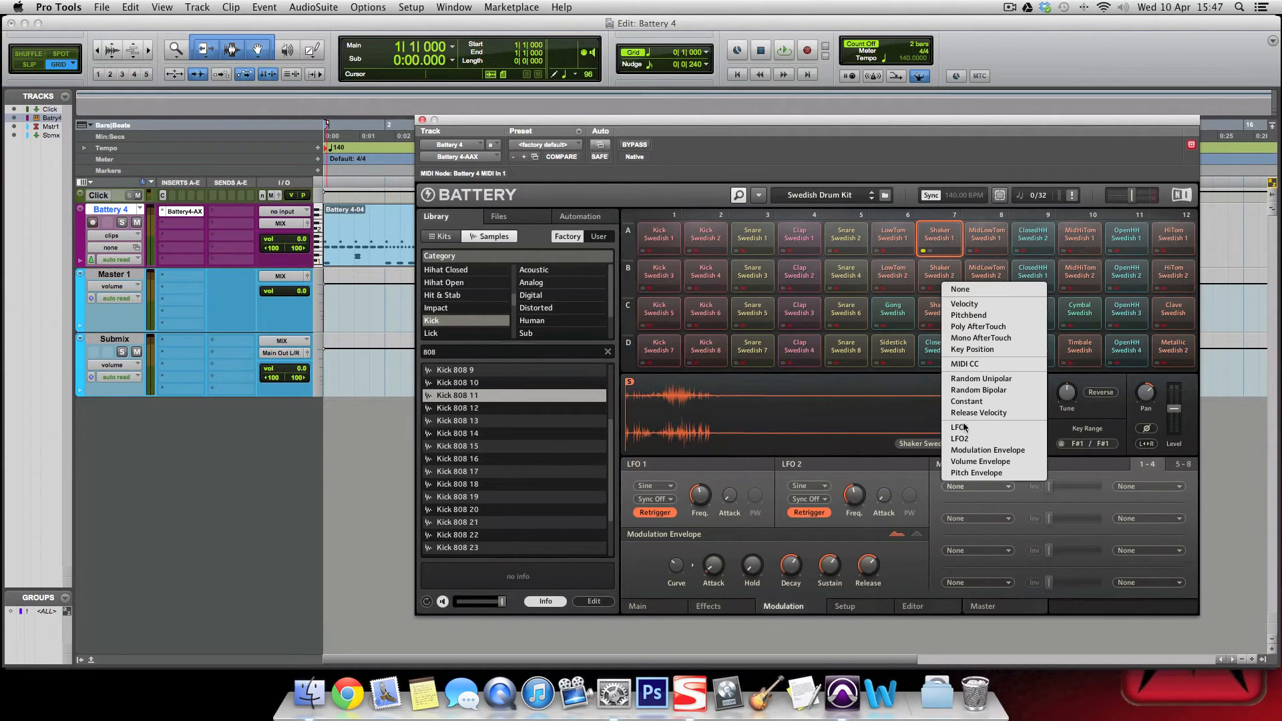
click(983, 429)
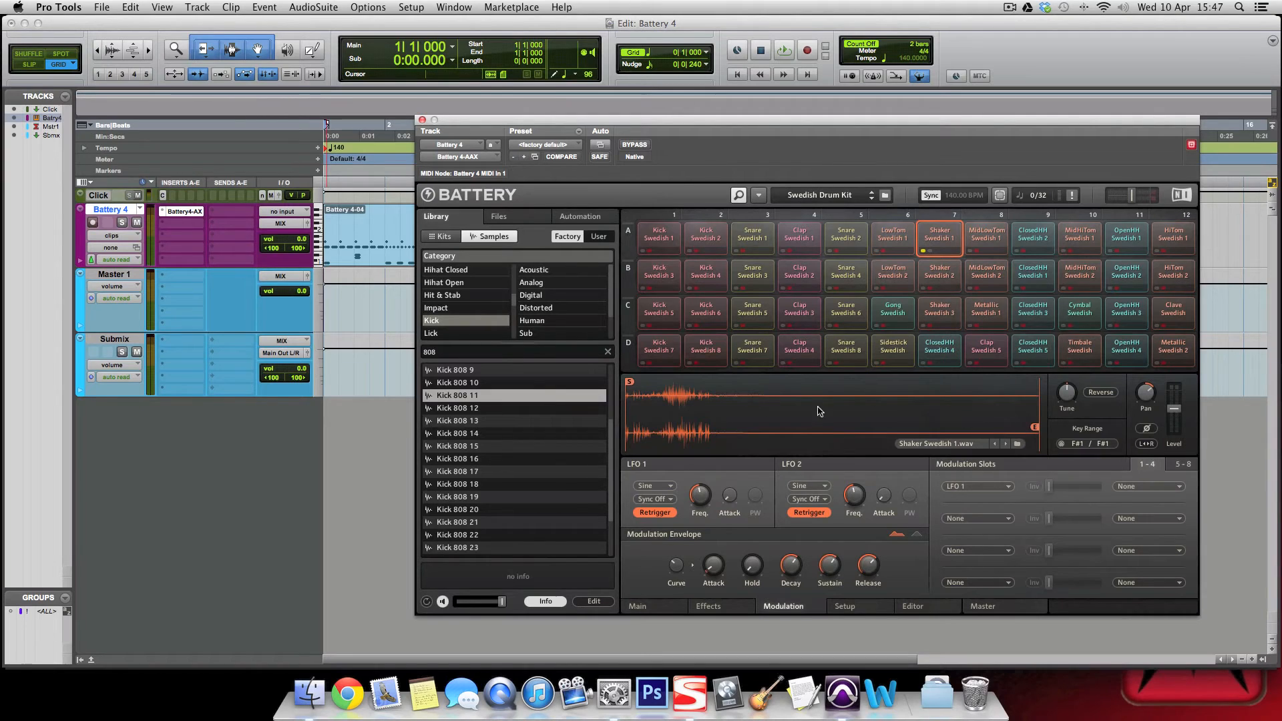
mouse_move(655, 500)
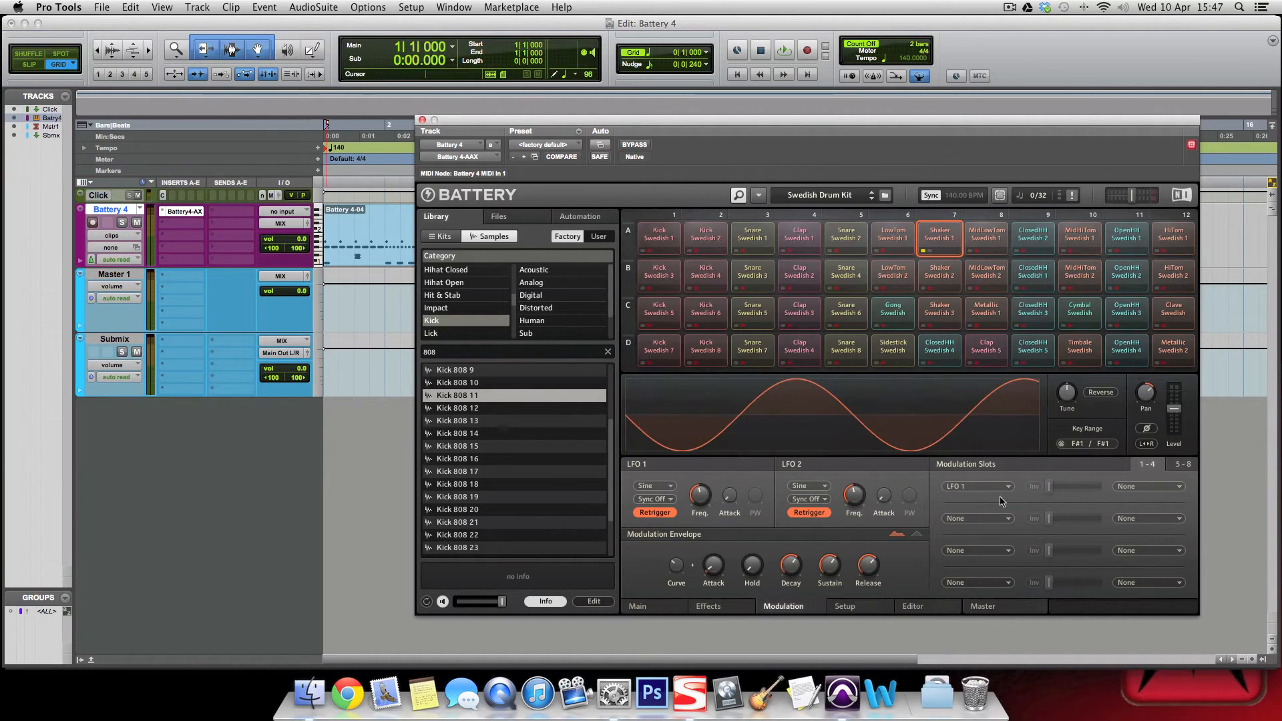
click(1135, 487)
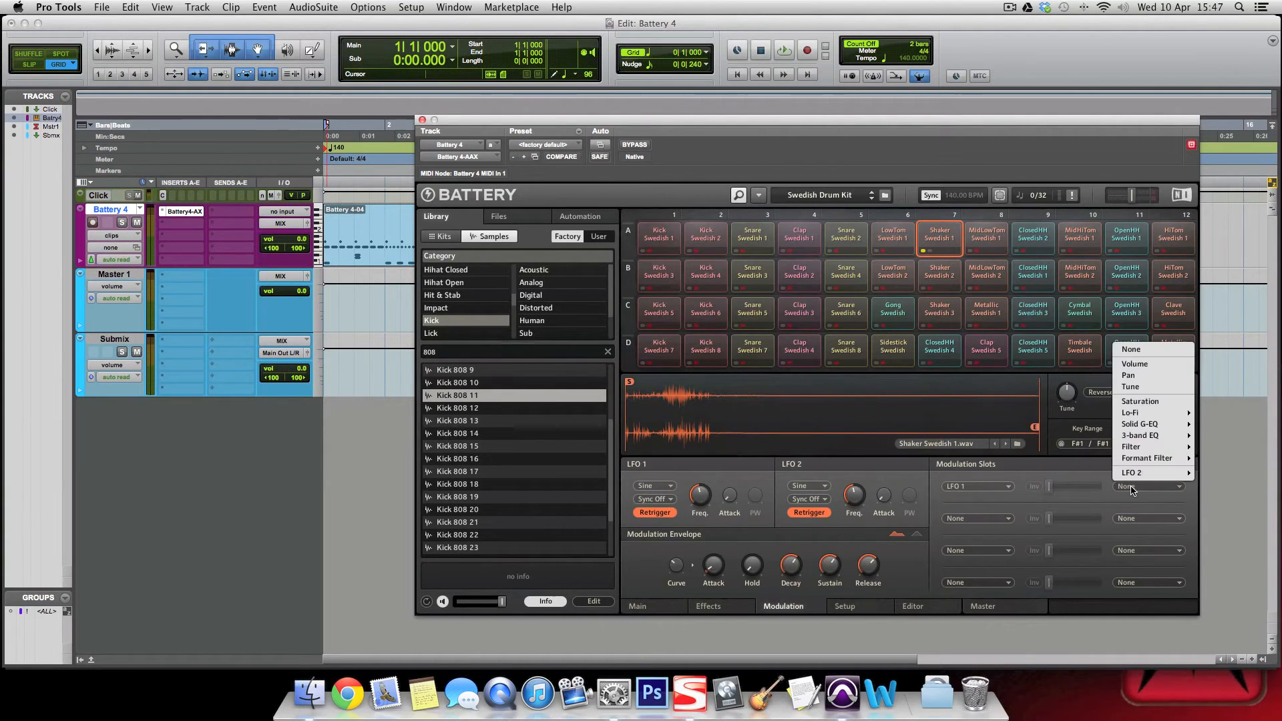
click(1135, 376)
mouse_move(1069, 407)
Step: Raise the LFO 1 frequency to 37.3 Hz during playback and stop the loop
key(space)
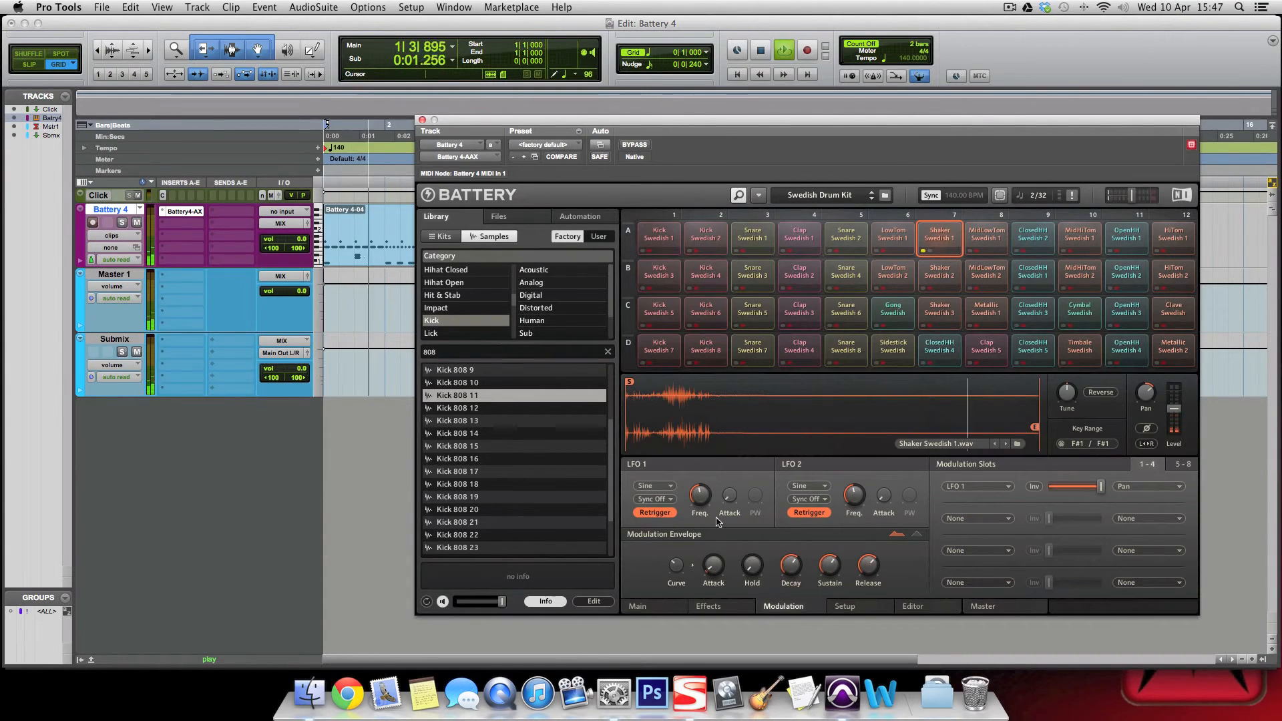
mouse_move(690, 509)
drag(690, 508, 707, 457)
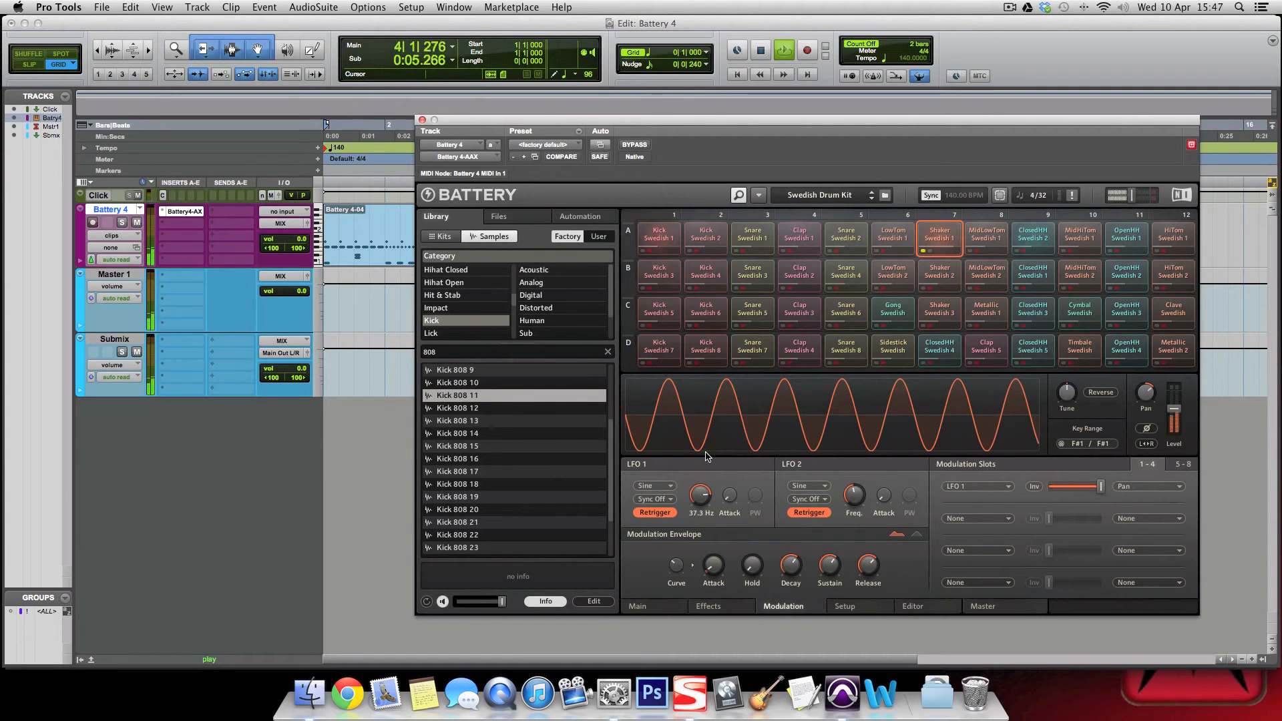
key(space)
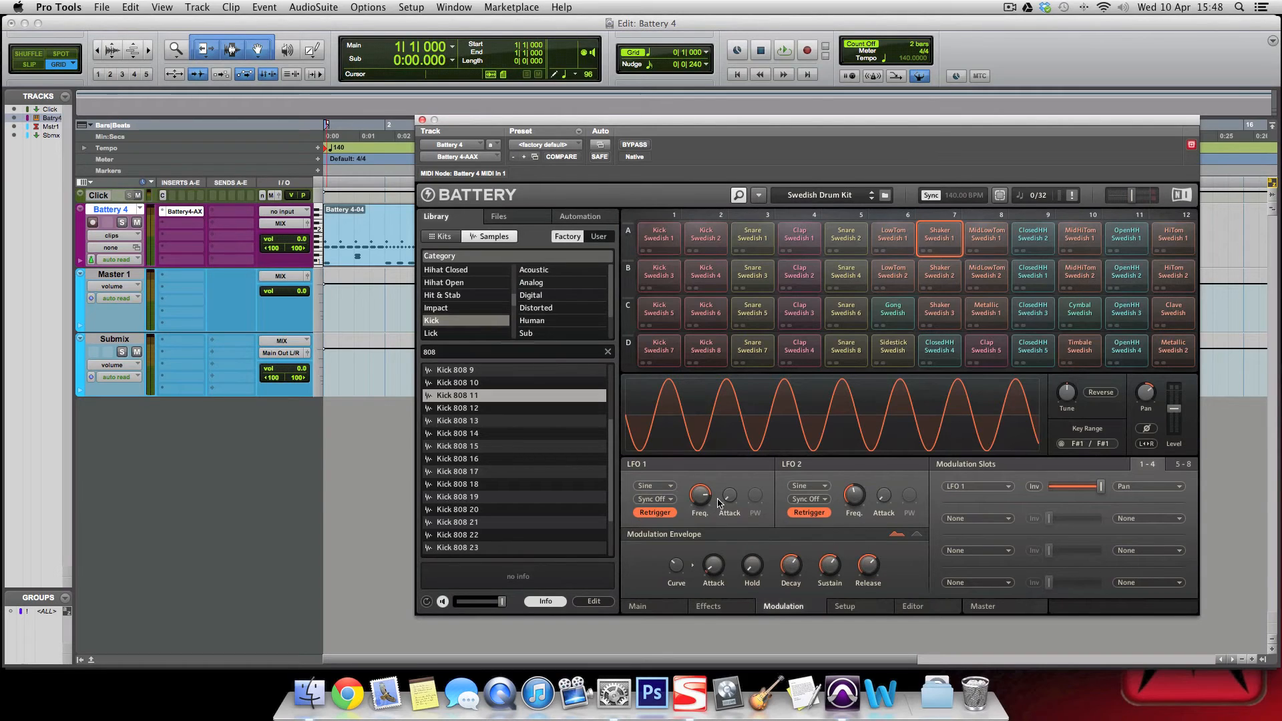
Step: Examine the modulation envelope and the sources available for the shaker's first modulation slot
mouse_move(706, 569)
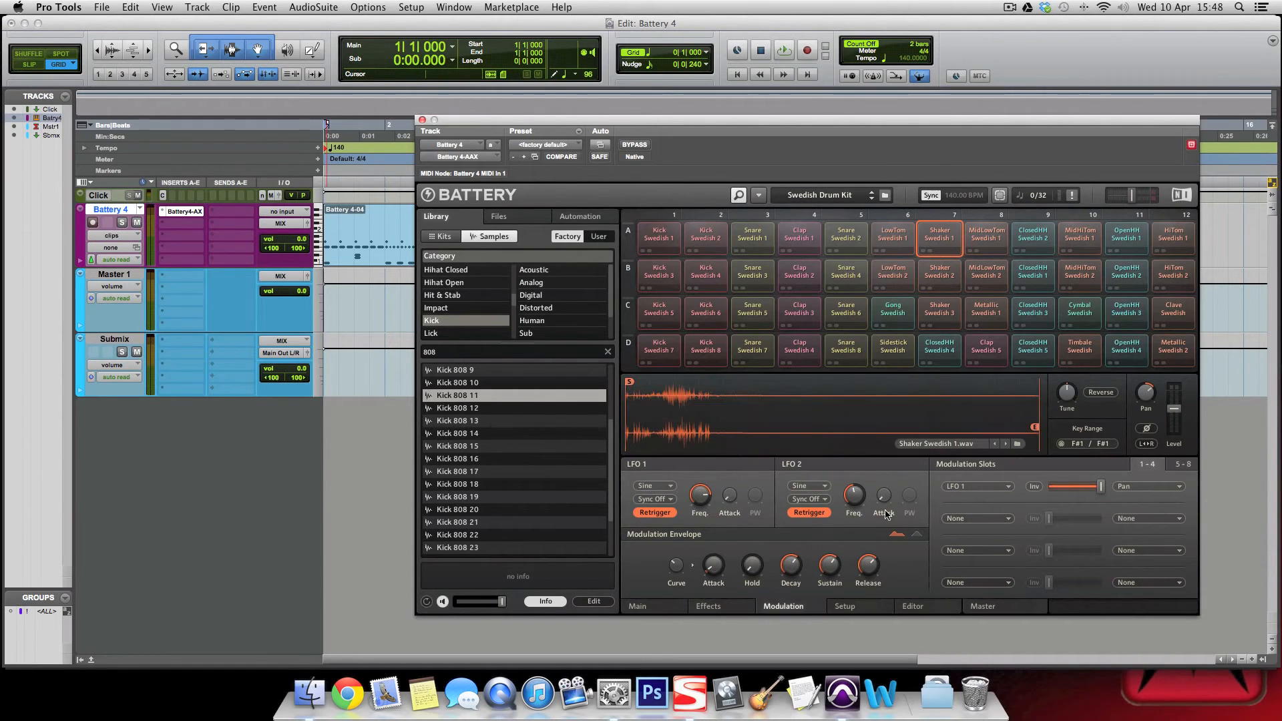
click(997, 488)
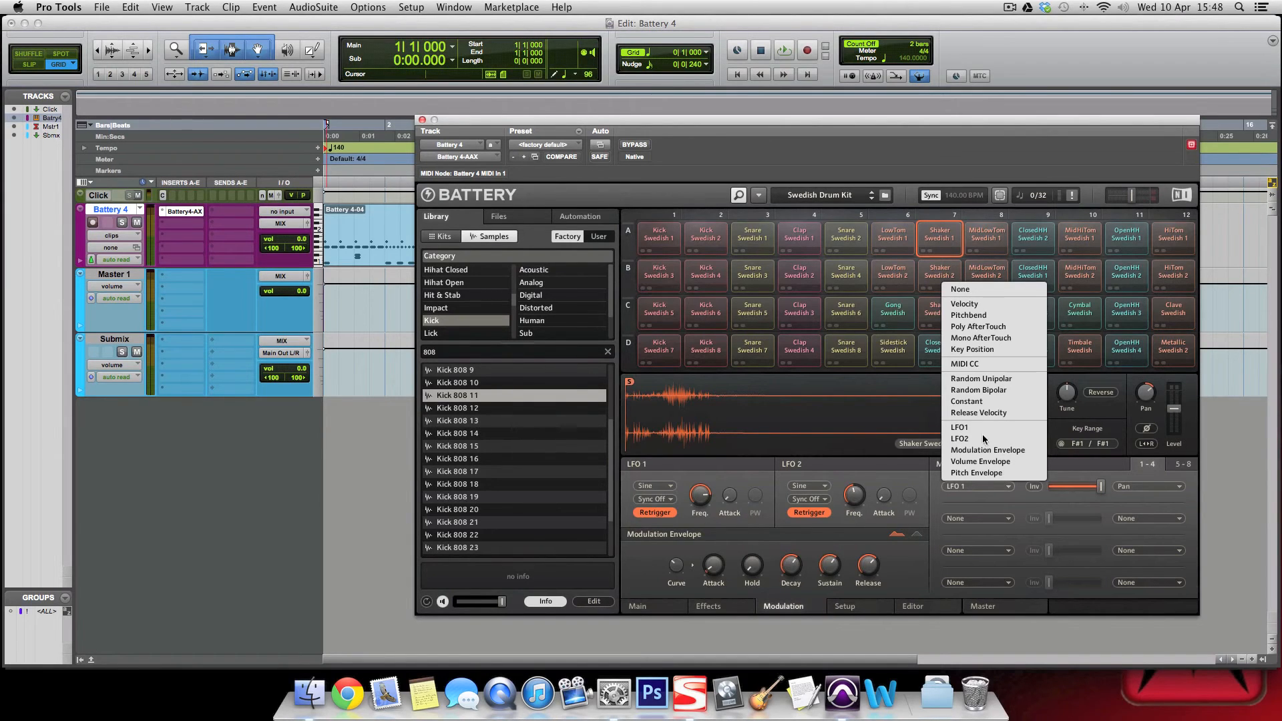
click(927, 492)
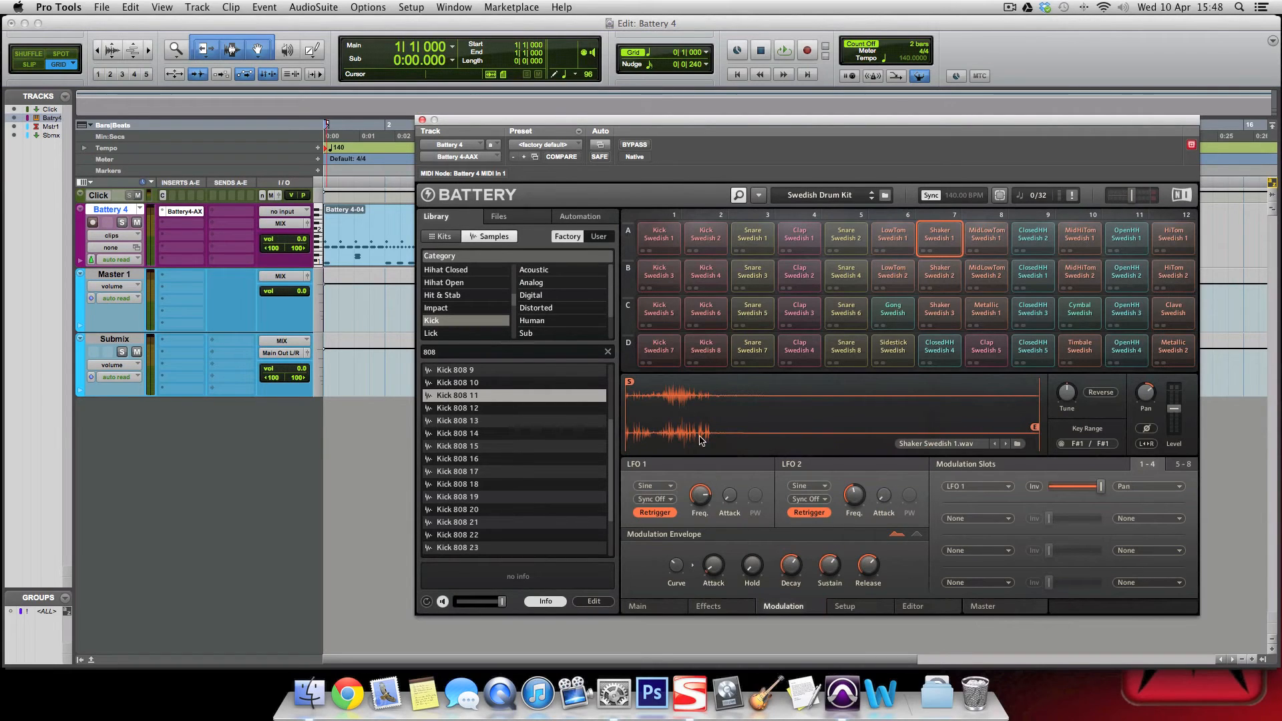
Step: In the setup settings, solo Snare Swedish 1 with the 3 Stroke Ruff articulation enabled and lower its level to -1.5 dB
click(845, 605)
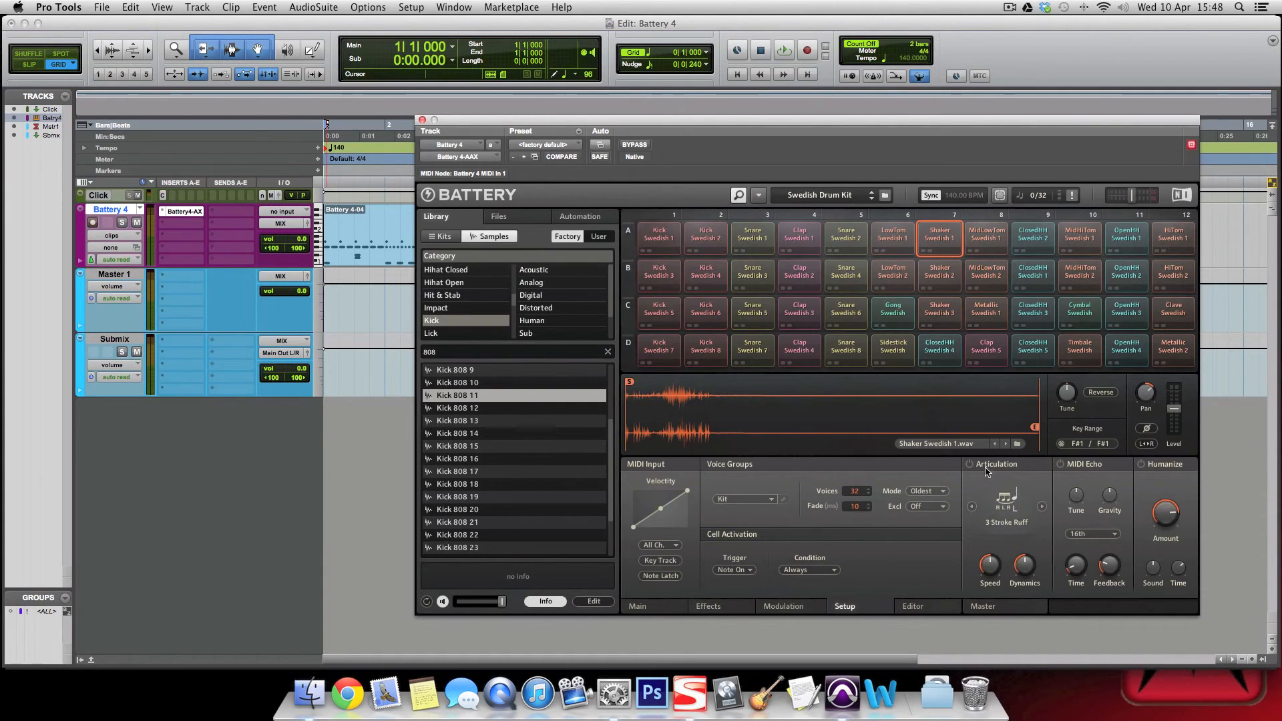
click(741, 251)
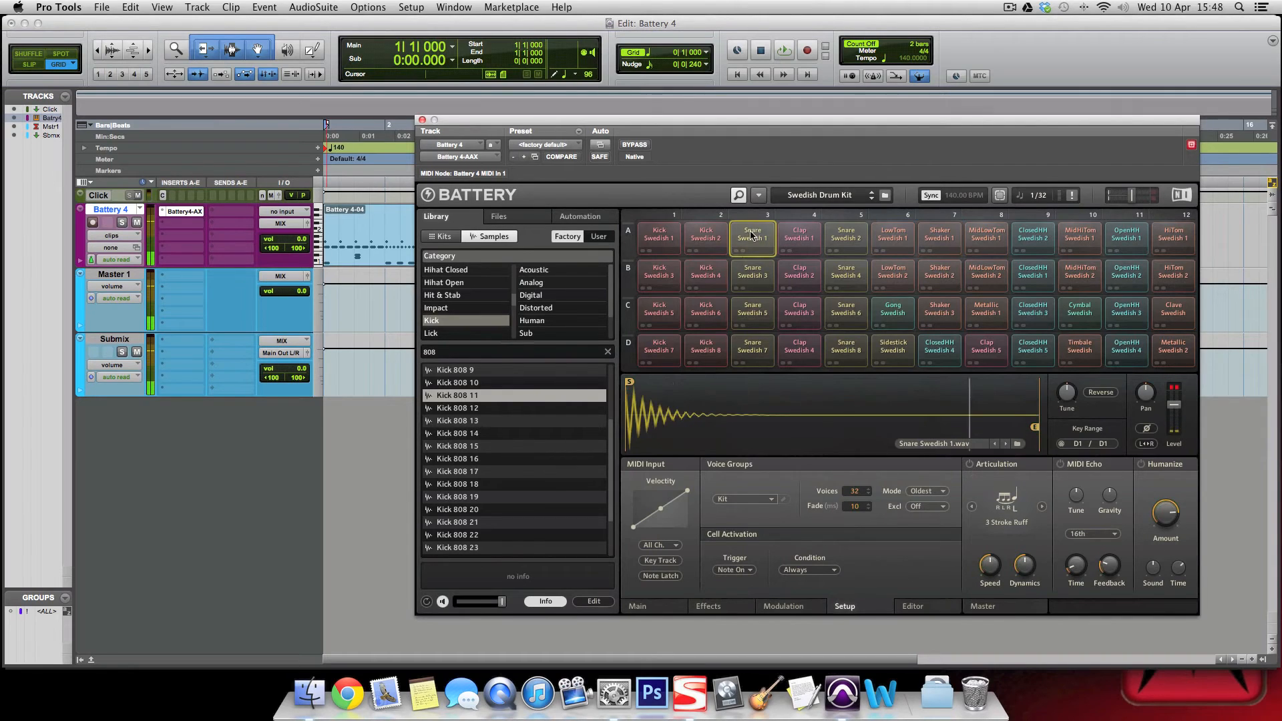
click(738, 257)
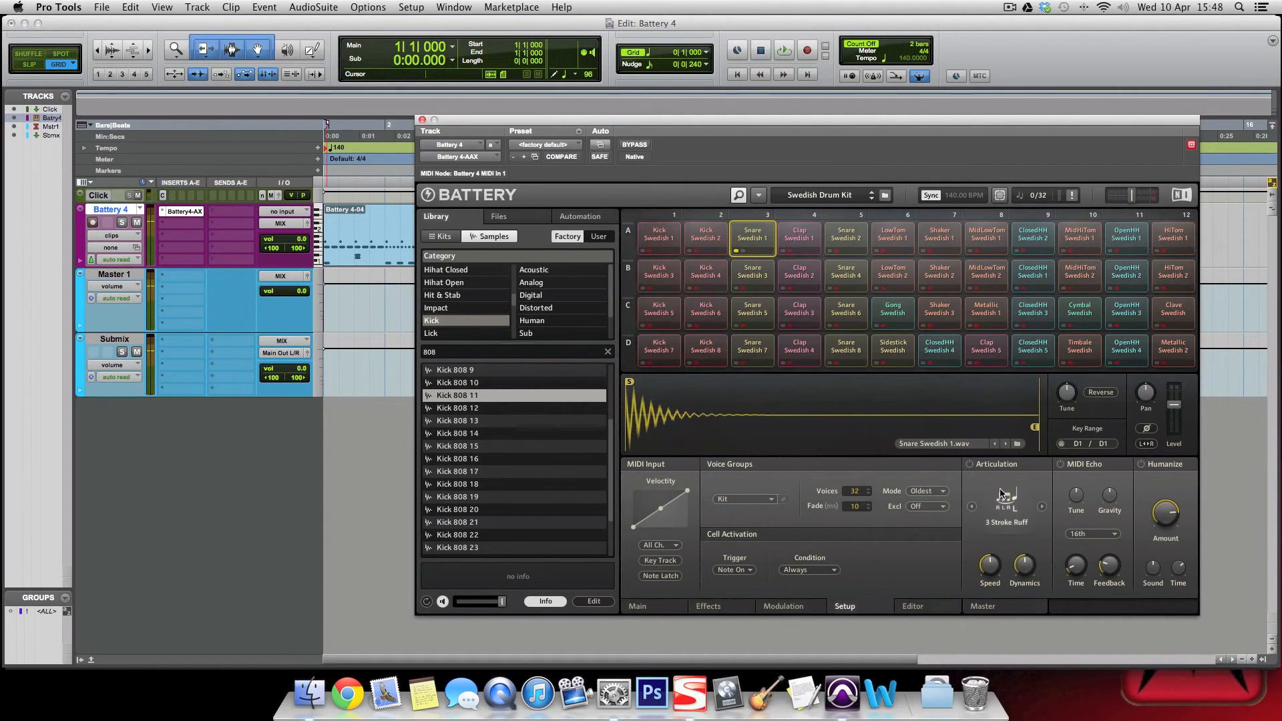
click(969, 464)
drag(1173, 405, 1173, 414)
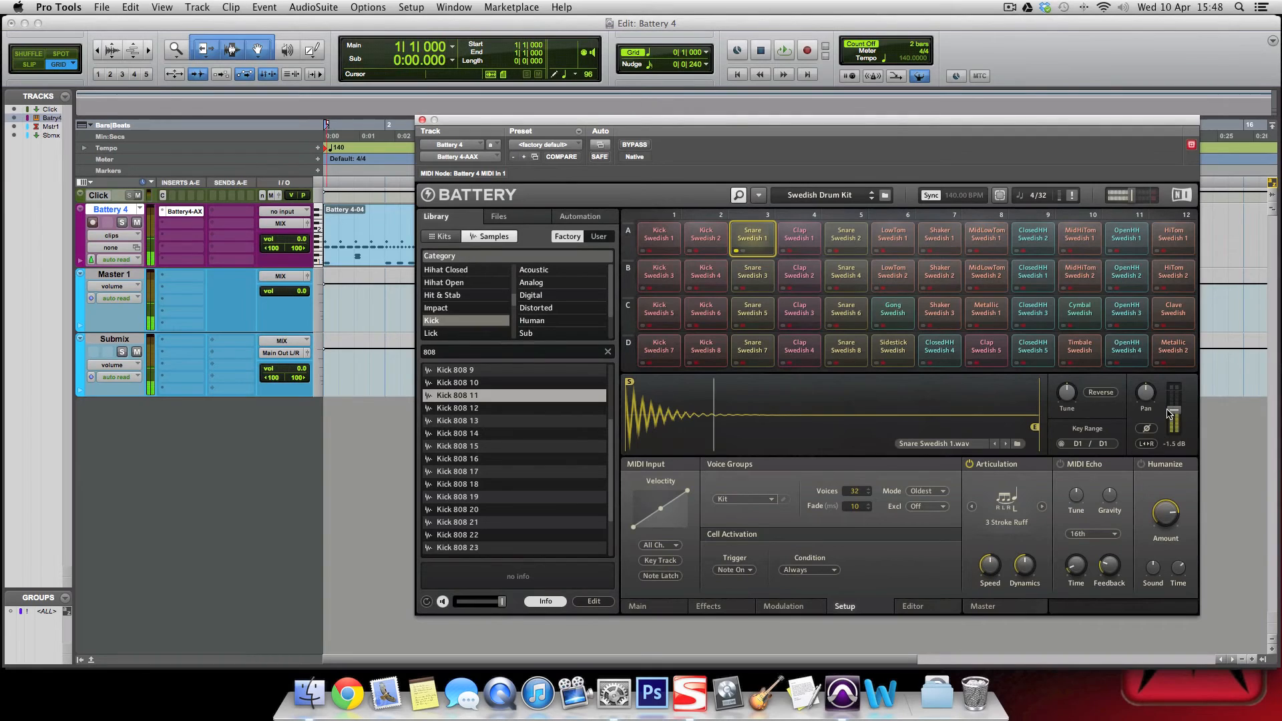
Step: Step the snare's articulation type through Roll and Geiger Counter to Alternate Stroke
click(1043, 507)
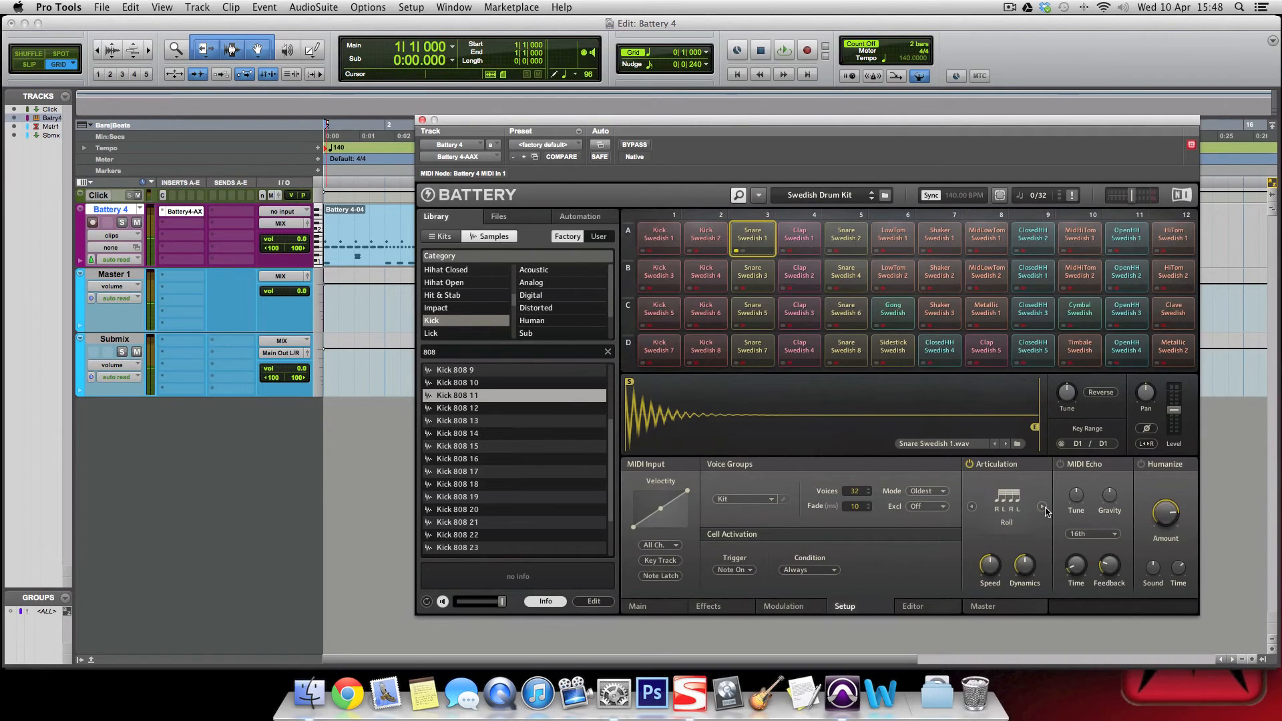
click(1042, 507)
click(1043, 507)
click(1042, 507)
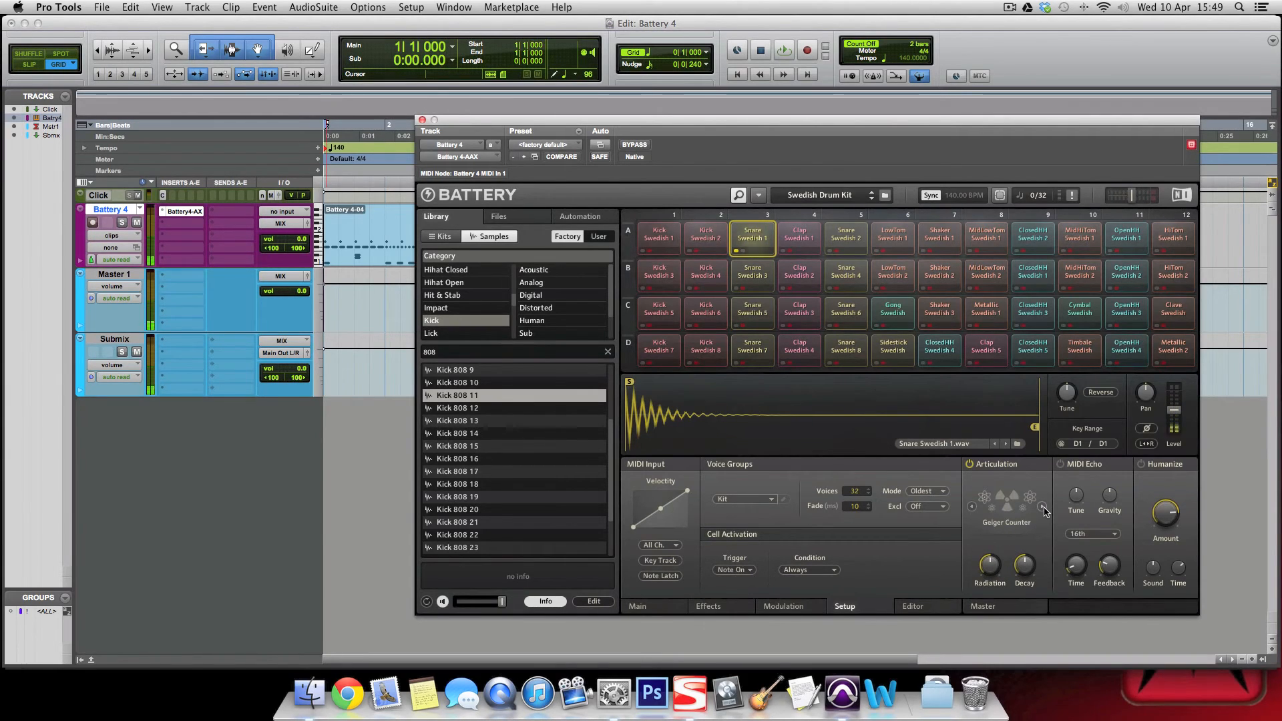
click(1043, 507)
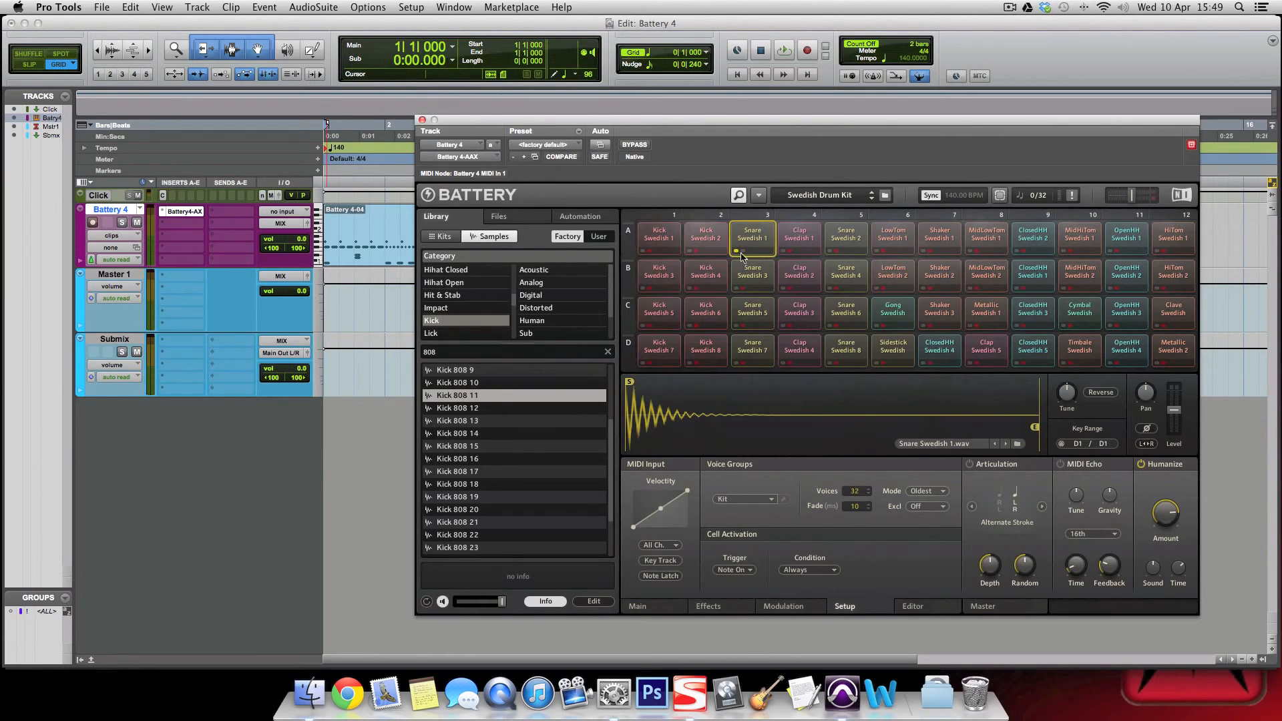
Step: Play the loop and reduce the LFO 1 pan modulation amount of Shaker Swedish 1 to its minimum
key(space)
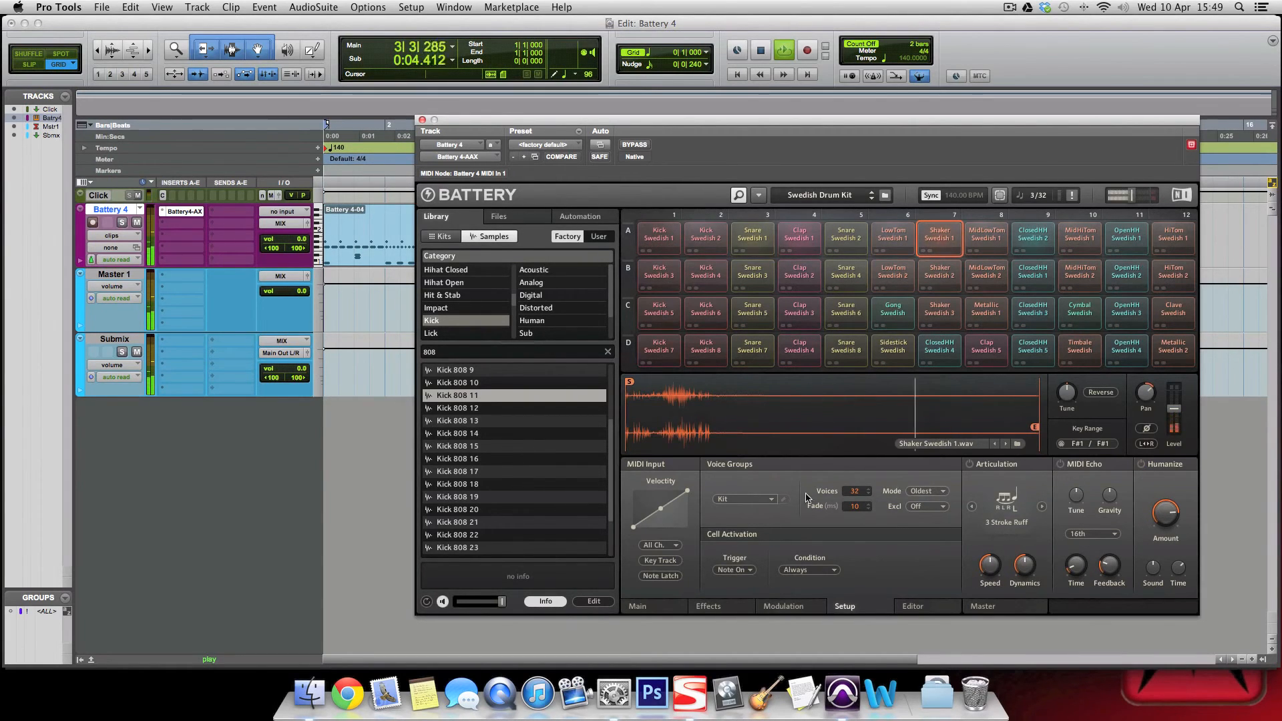
click(784, 606)
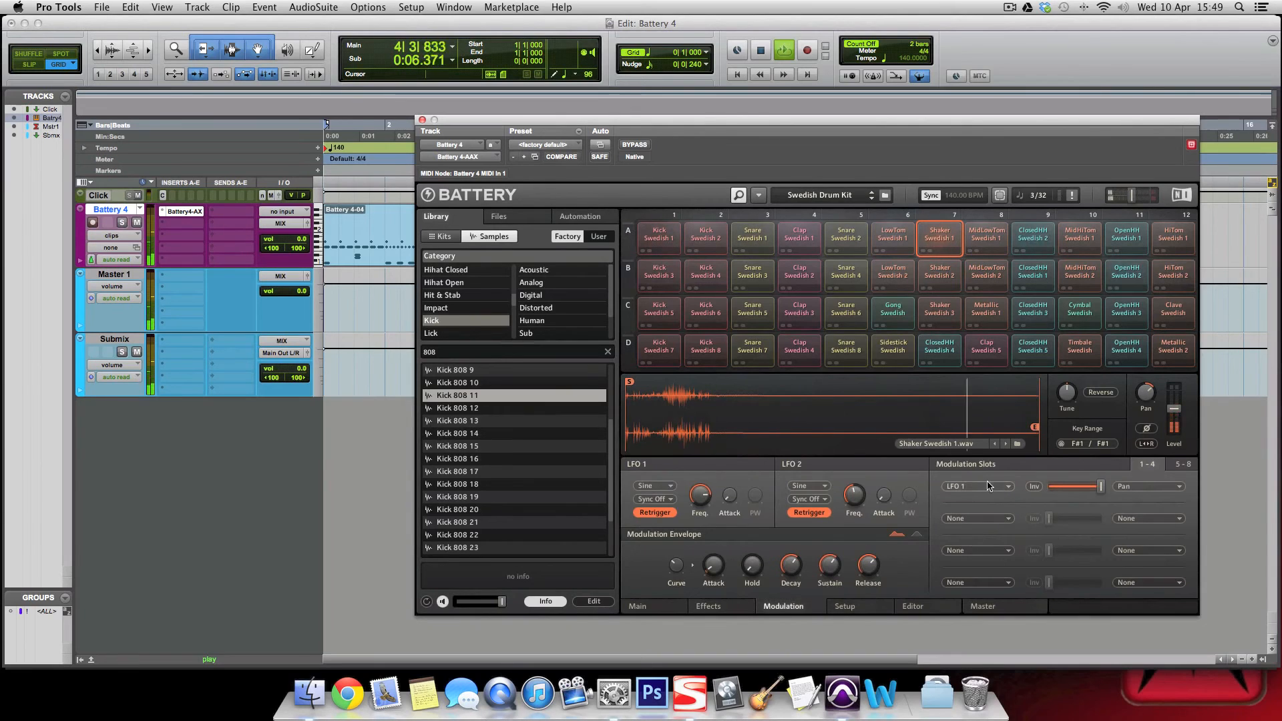
drag(1101, 489, 1050, 488)
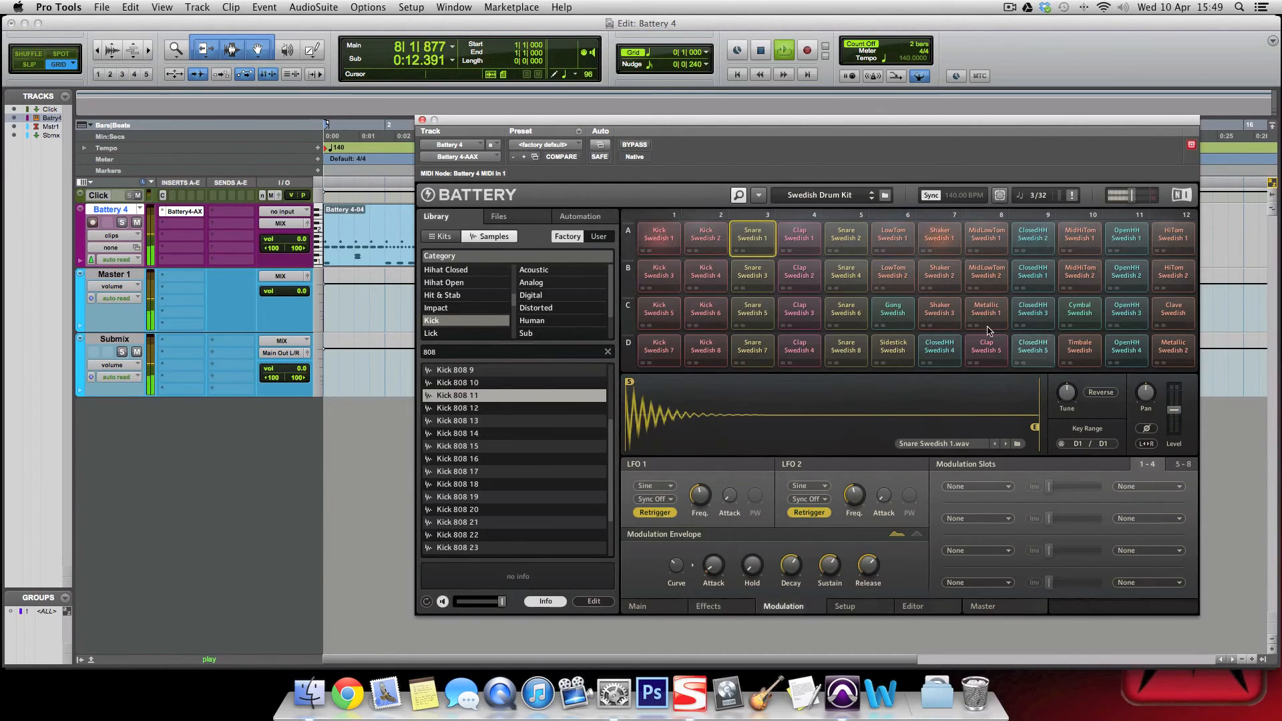
Step: Return to the setup settings of Snare Swedish 1, listen to Humanize in the loop and stop playback
click(845, 605)
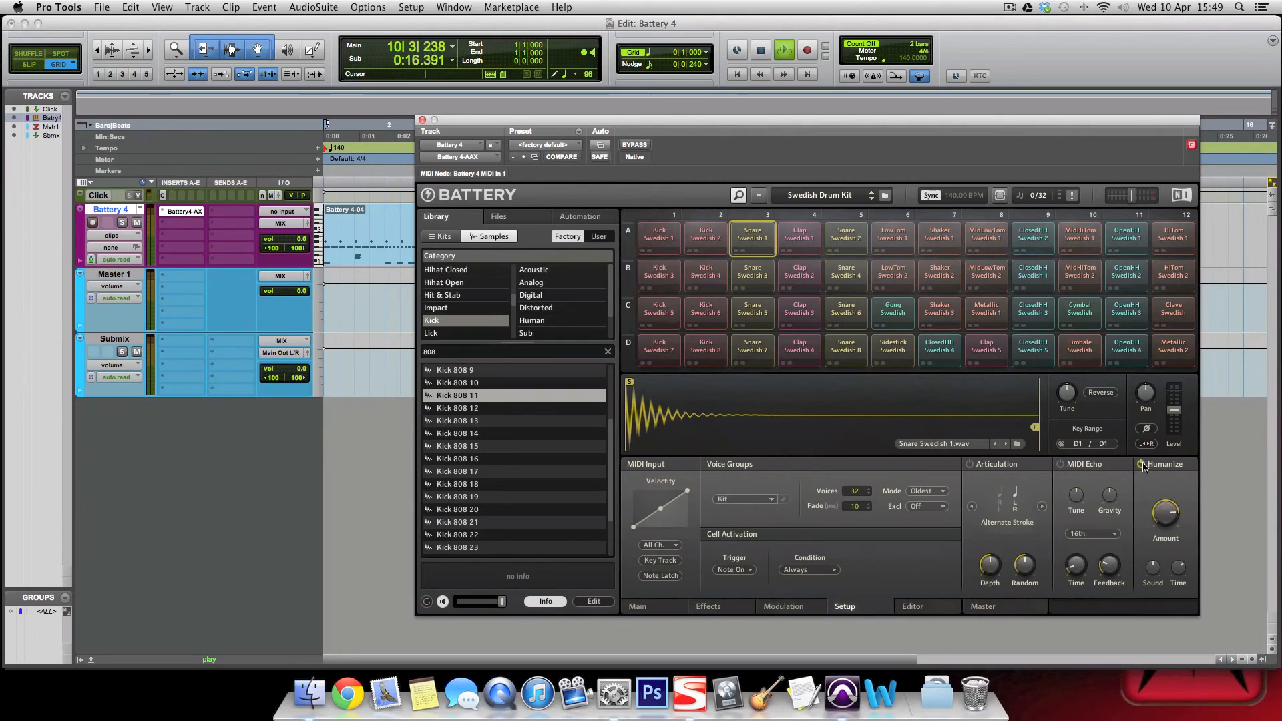
key(space)
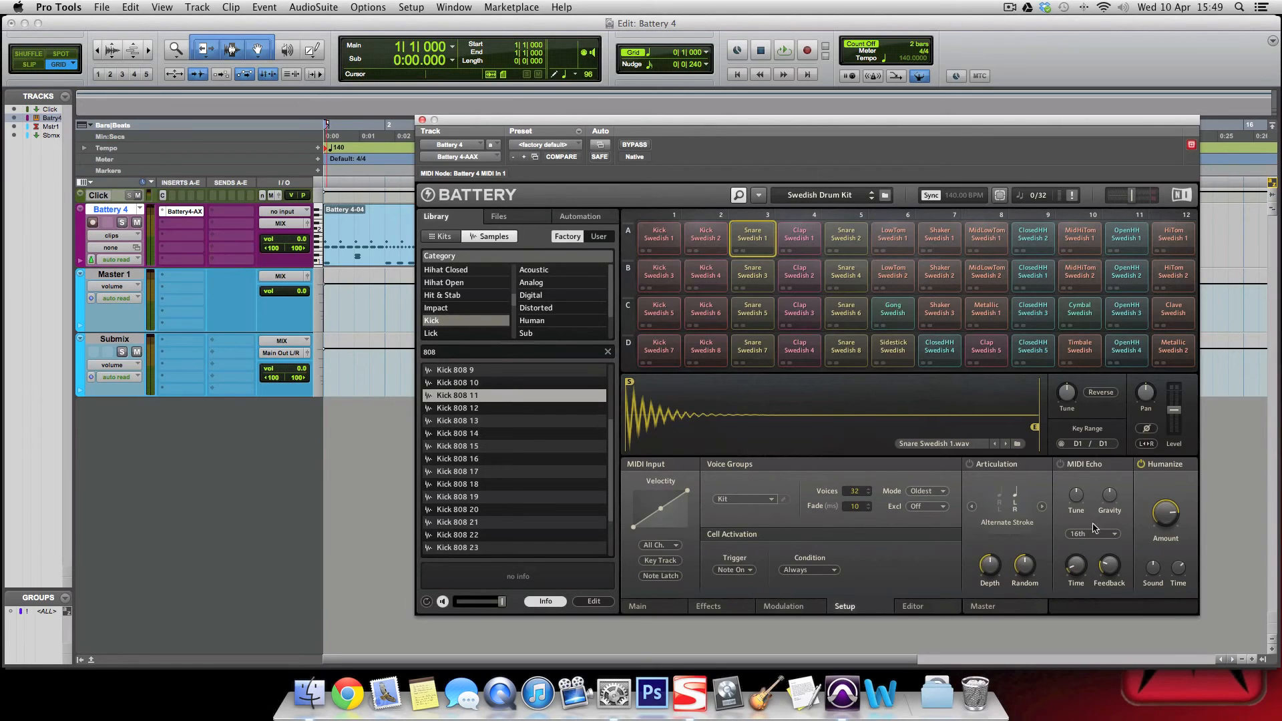
Step: Open the sample editor and compare the waveforms of Snare Swedish 1, 3, 5 and 7, including the end marker of Snare Swedish 1
click(925, 608)
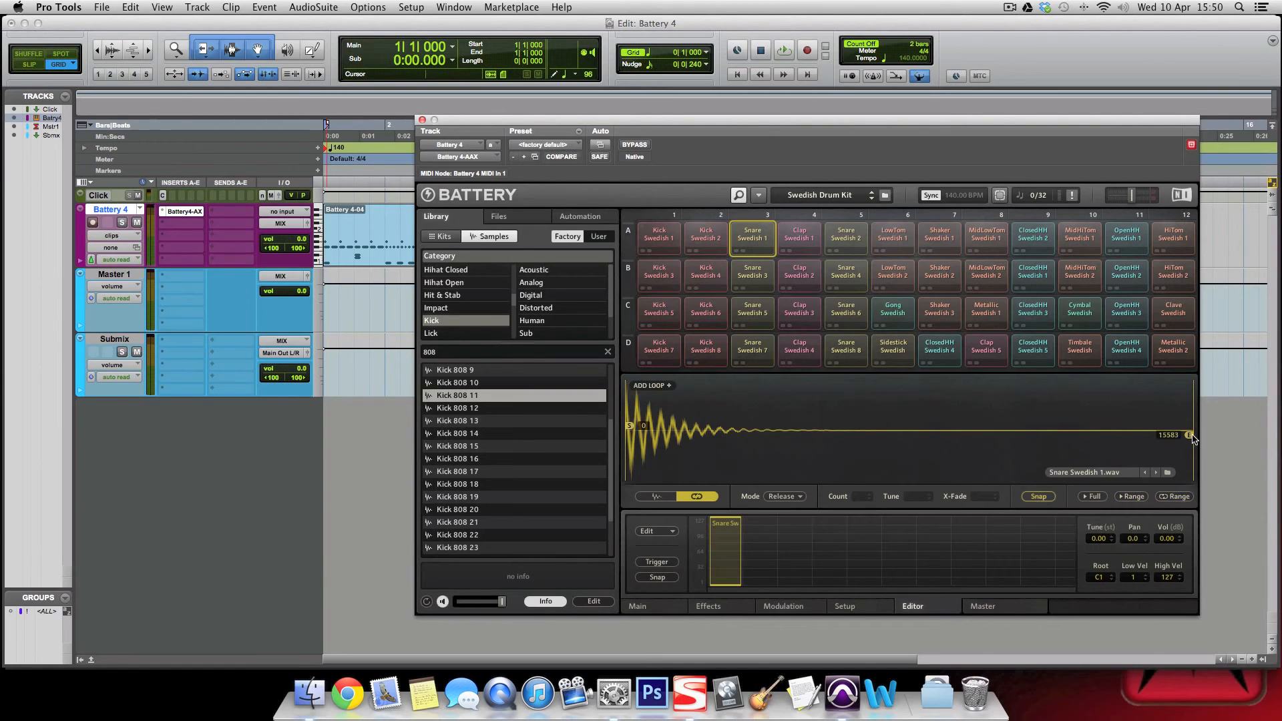
mouse_move(1188, 434)
mouse_down()
mouse_move(675, 450)
mouse_move(1236, 459)
mouse_move(1195, 436)
mouse_up()
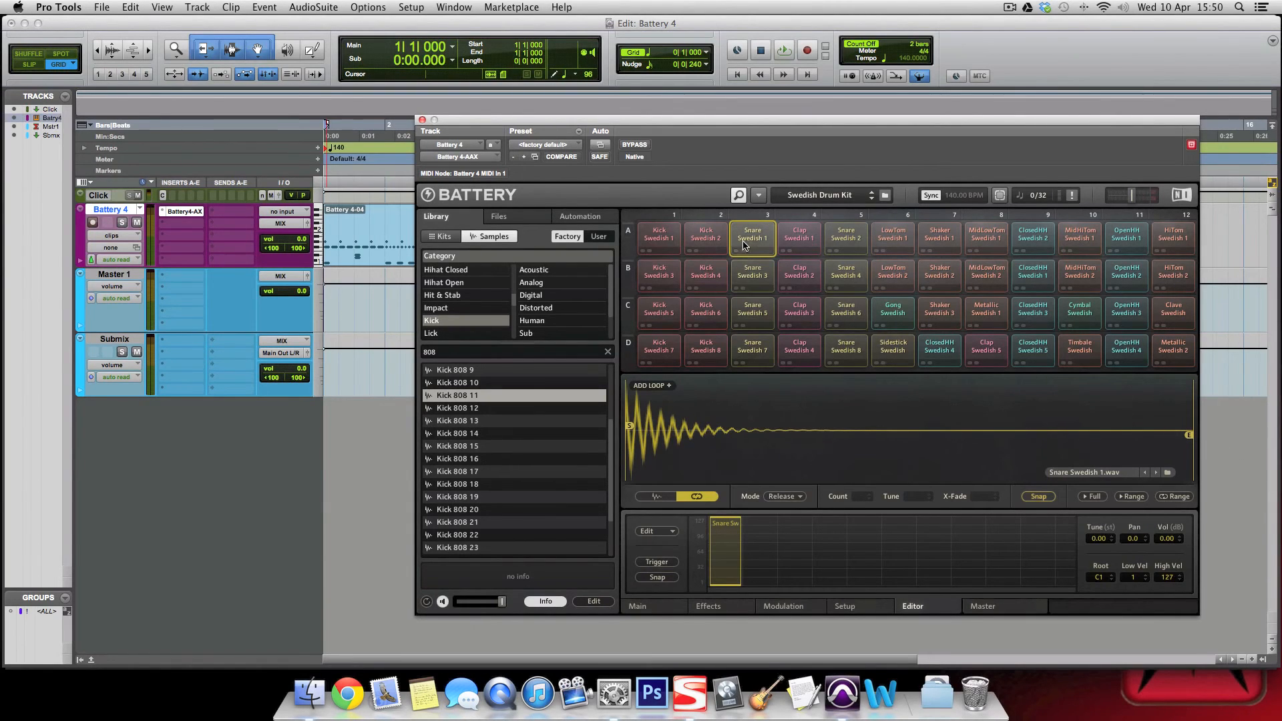
click(754, 270)
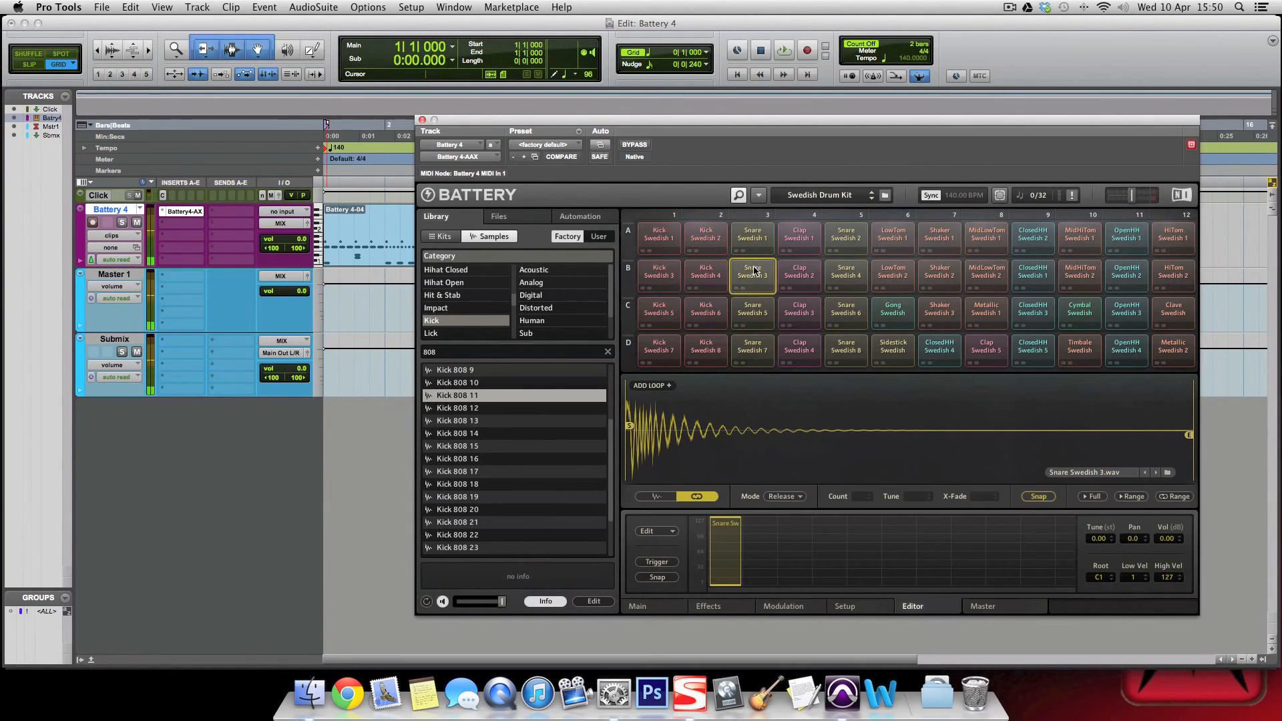
click(754, 309)
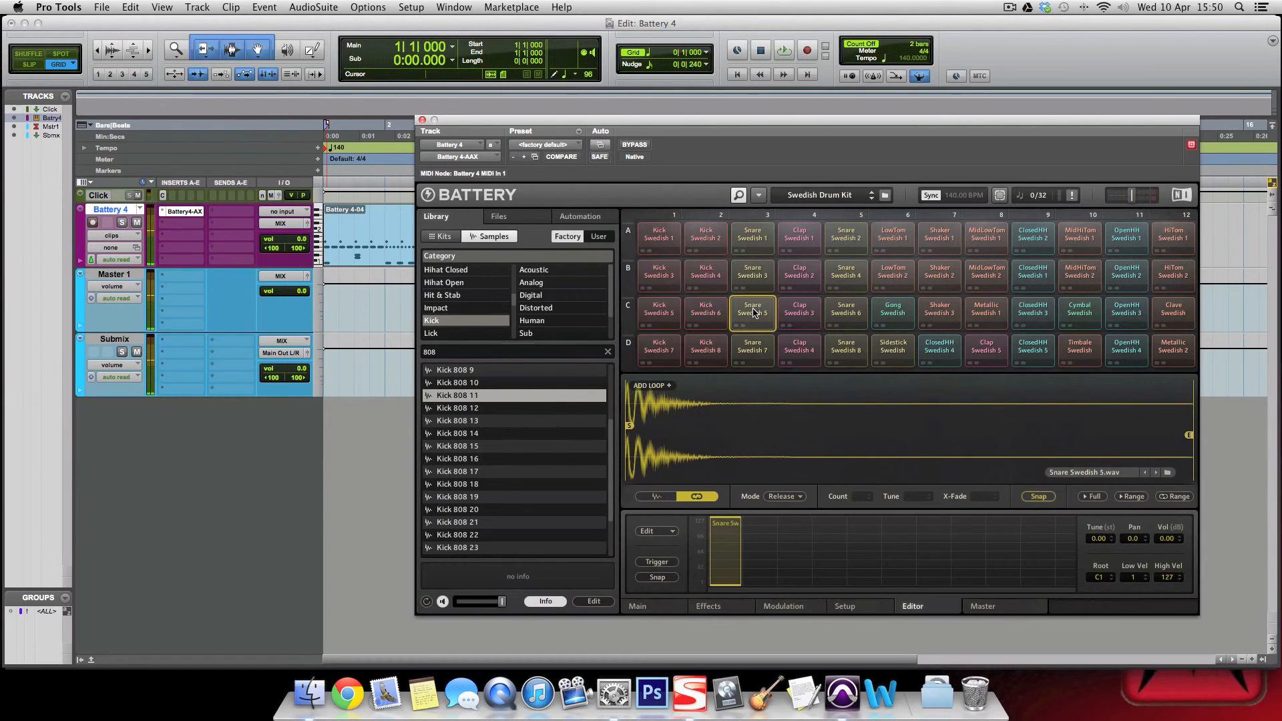
click(754, 346)
key(Up)
key(Up)
key(Up)
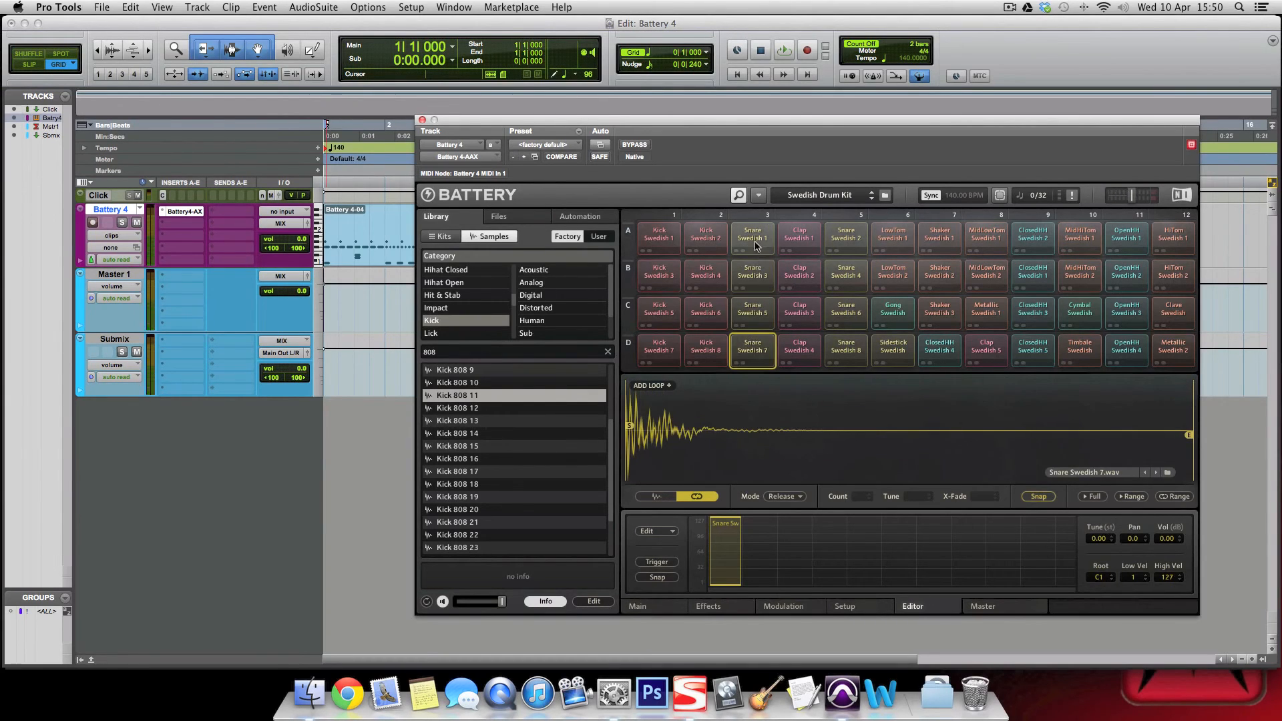
click(762, 347)
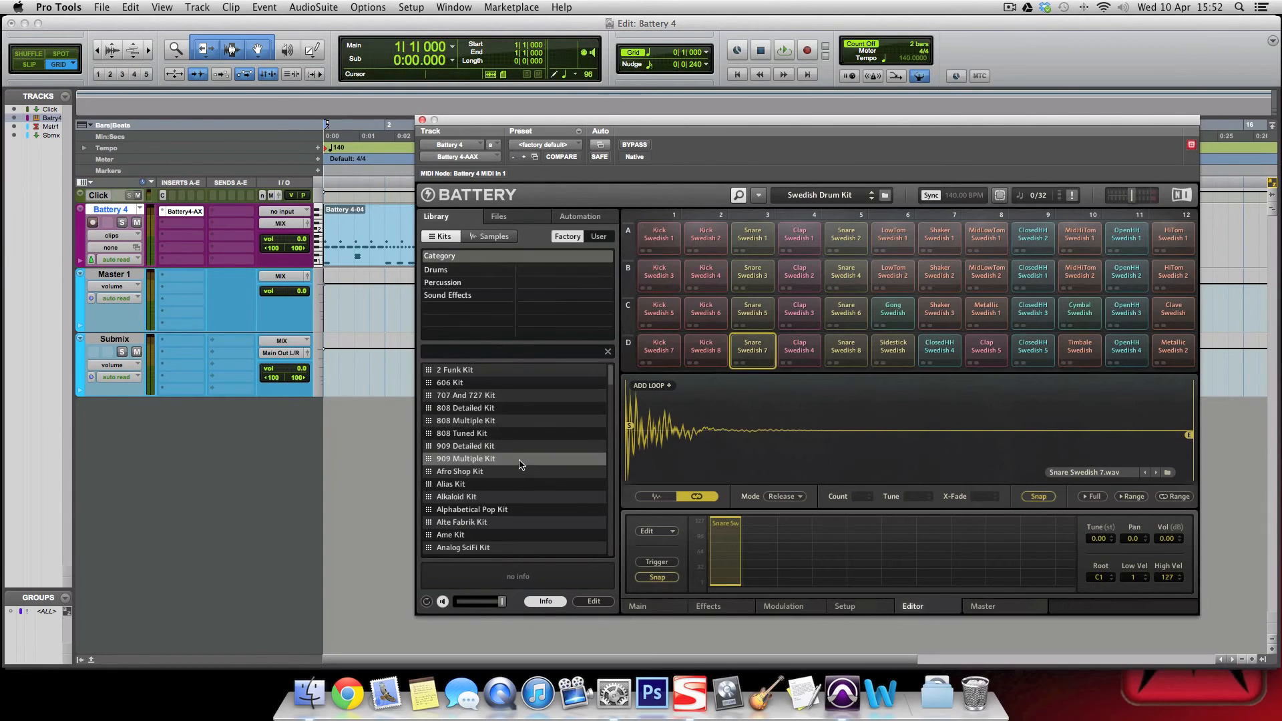
Step: Browse the factory kit list and the factory sample categories in the library
scroll(521, 464, down, 10)
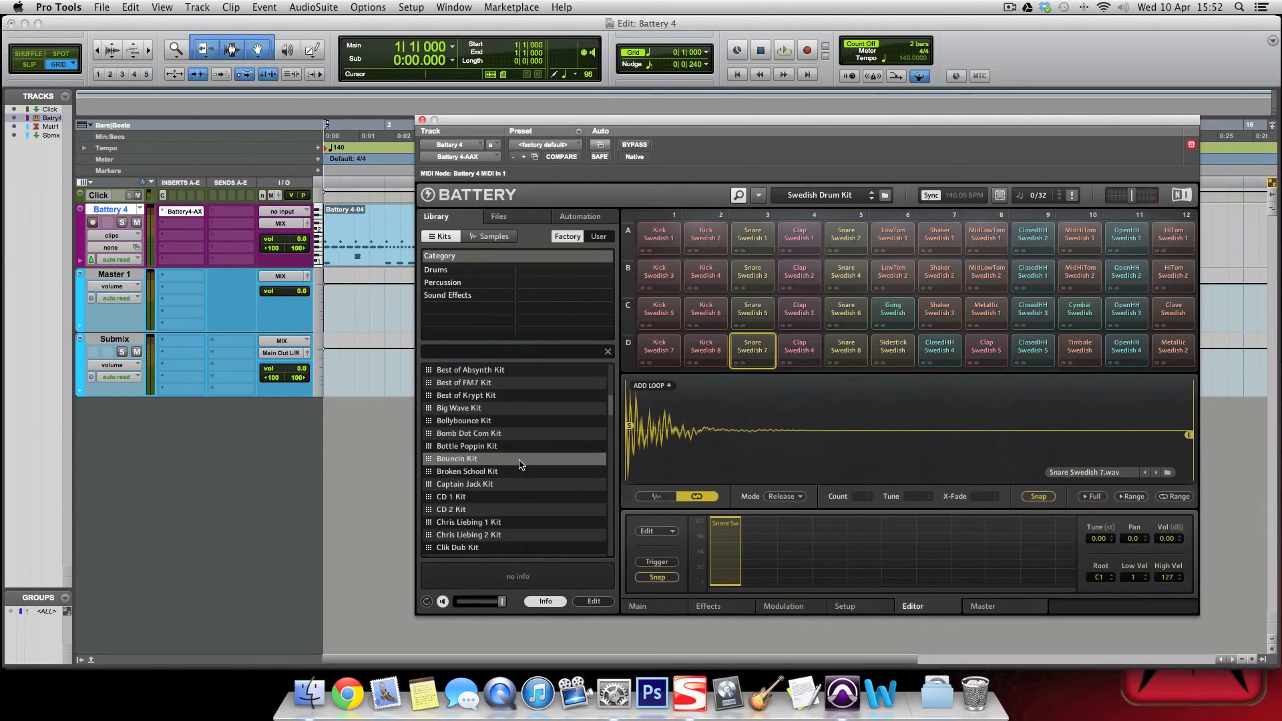
scroll(520, 464, down, 8)
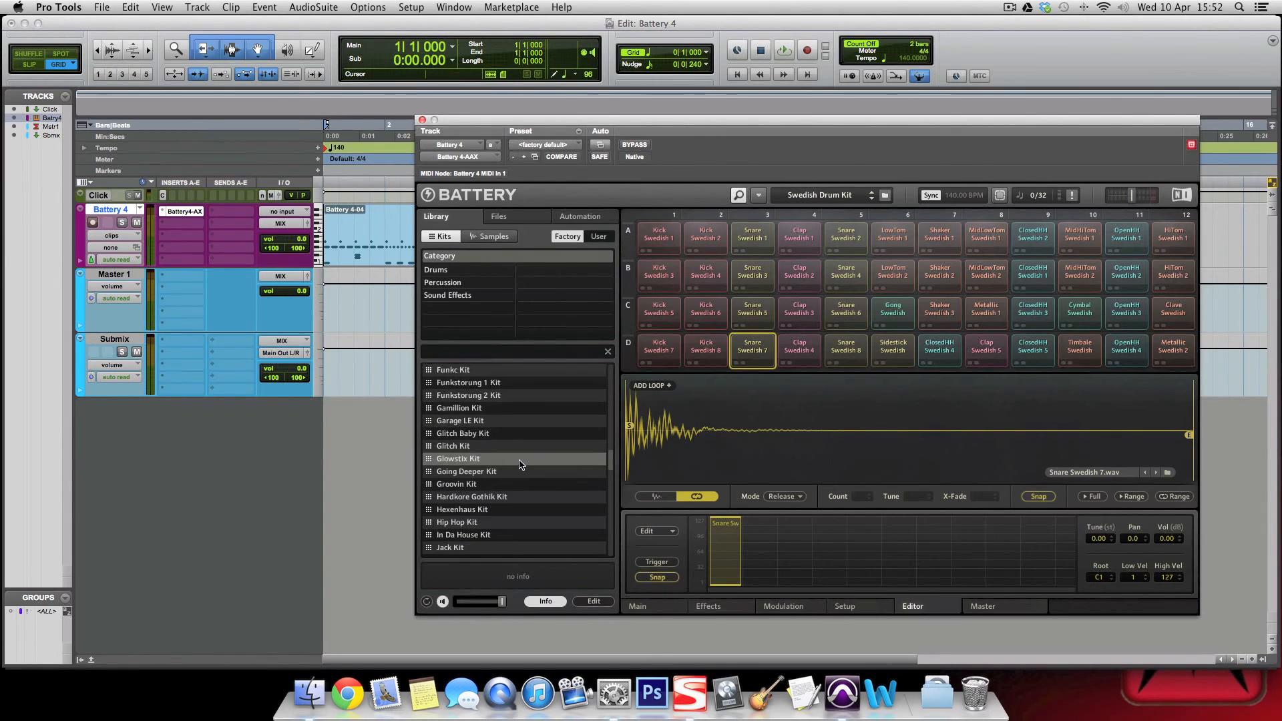
click(493, 237)
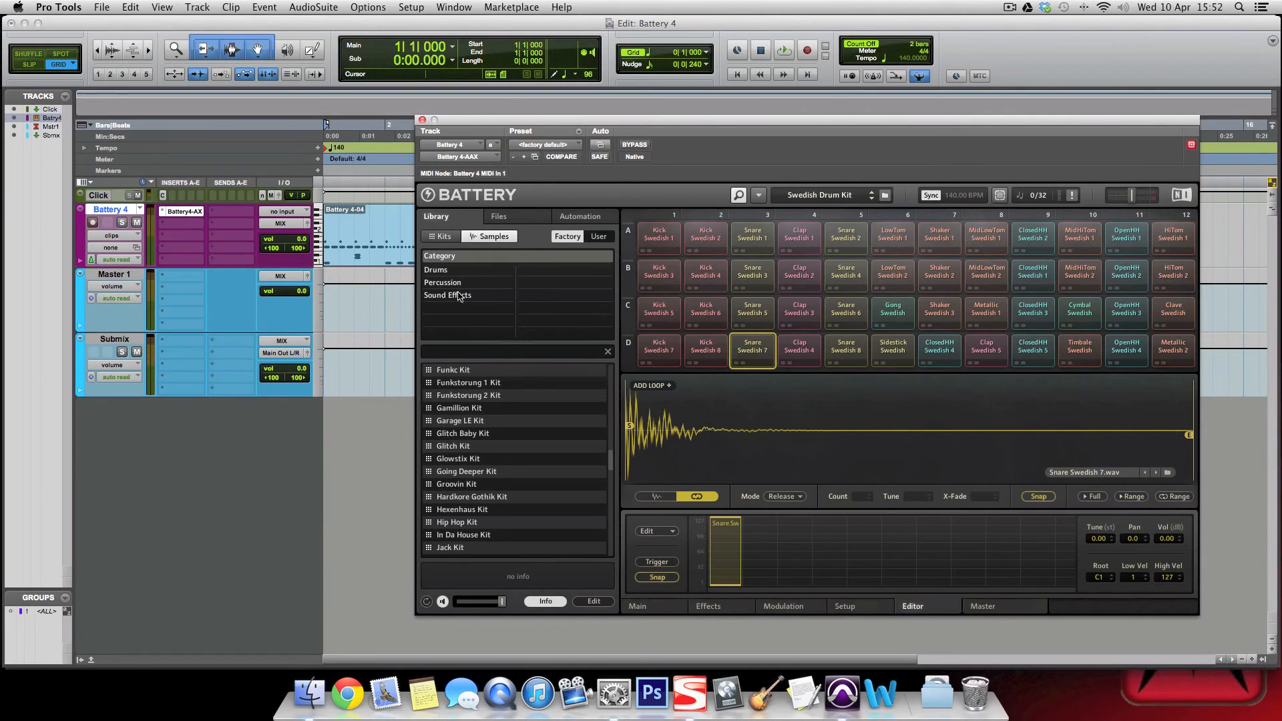
scroll(455, 298, down, 5)
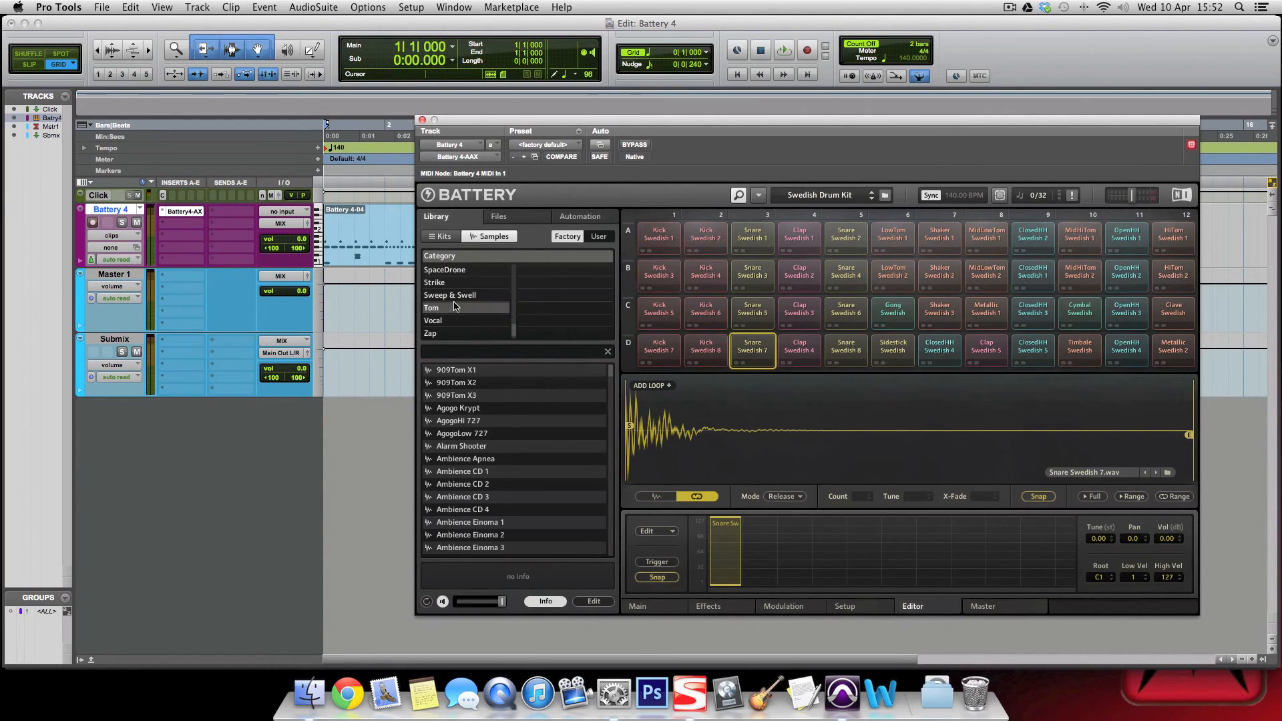
scroll(452, 275, up, 3)
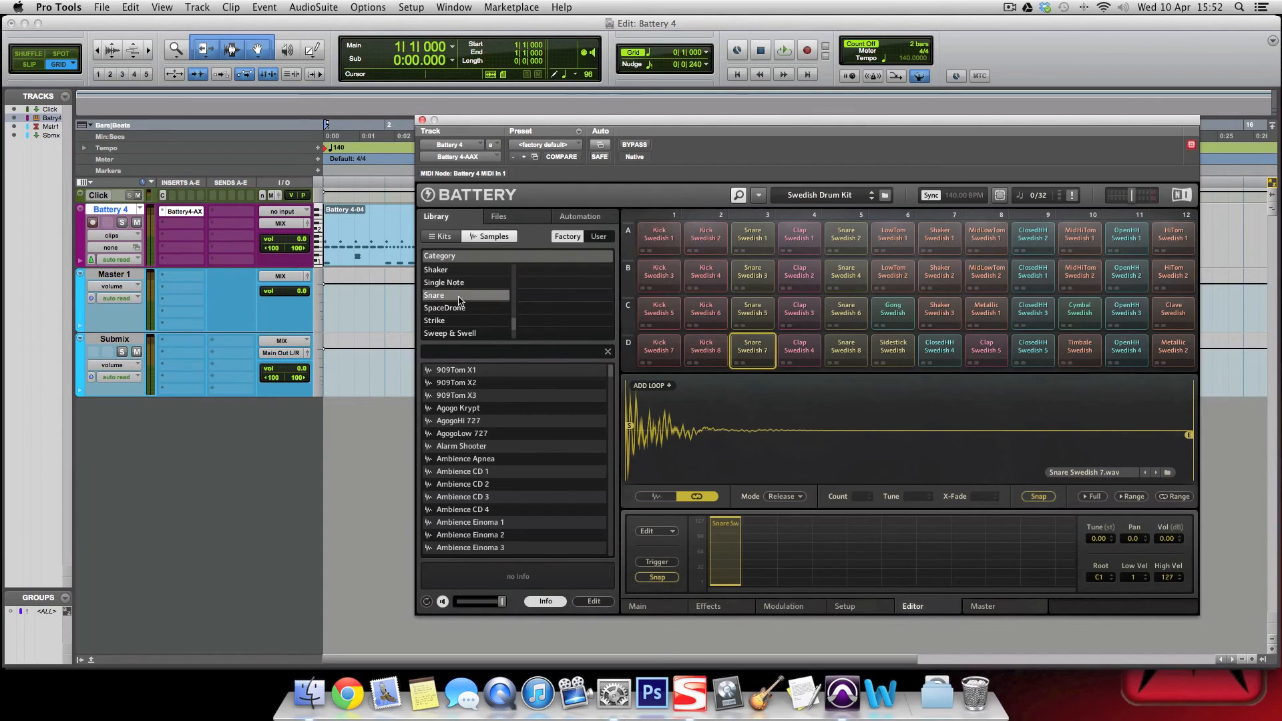
Step: Filter the factory samples to analog snares and add the Snare Swedish 7 sample as a second layer beside the cell's existing one
click(459, 298)
click(545, 284)
scroll(519, 427, down, 5)
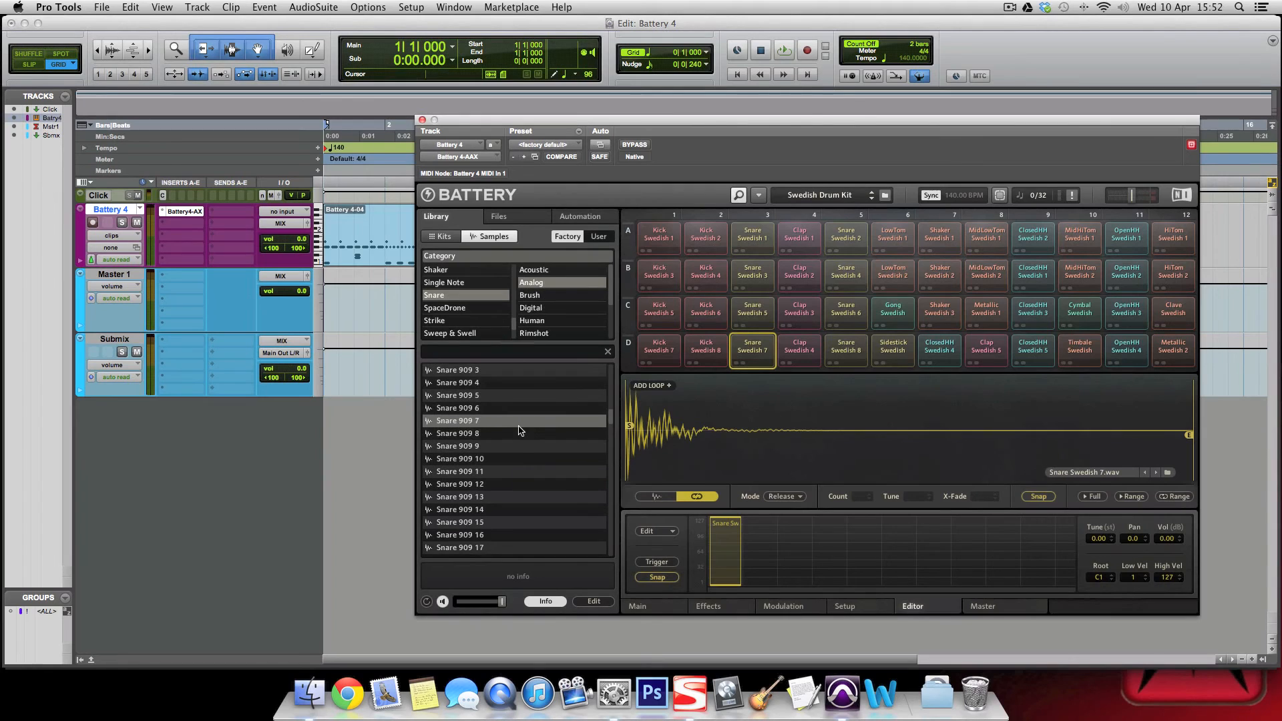
scroll(521, 431, down, 10)
scroll(521, 430, down, 10)
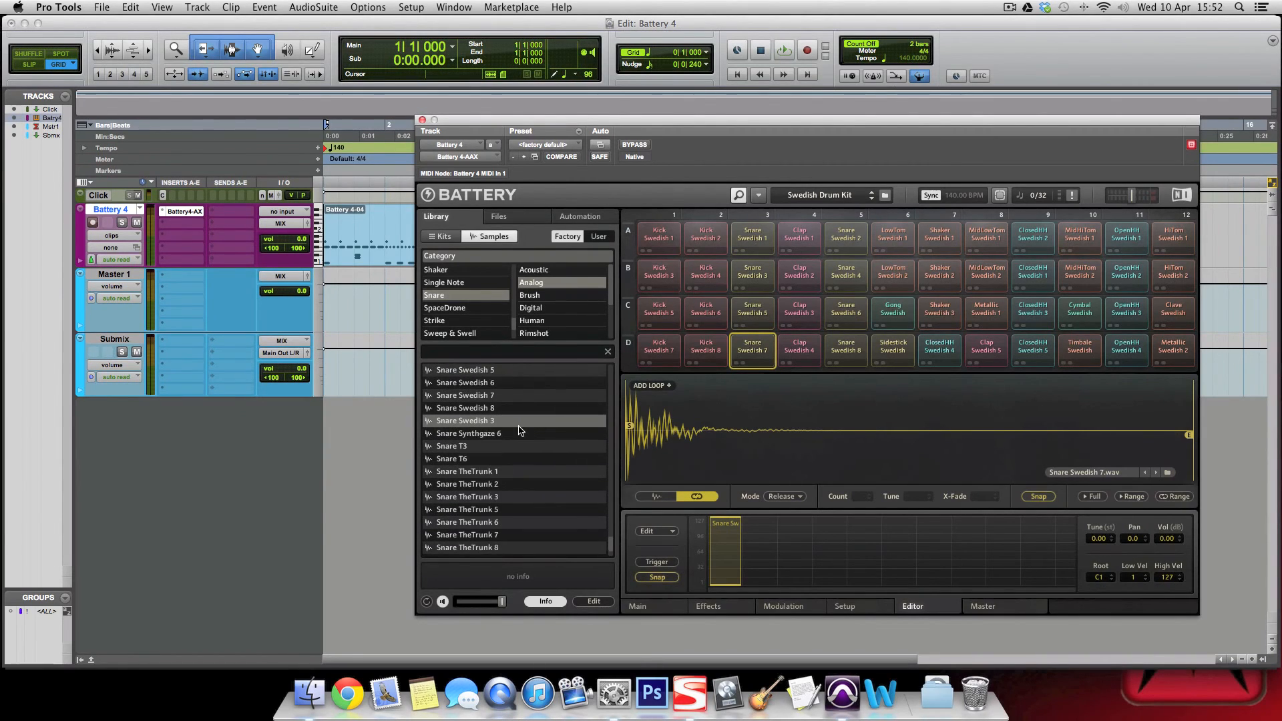
scroll(521, 431, up, 2)
drag(493, 428, 767, 555)
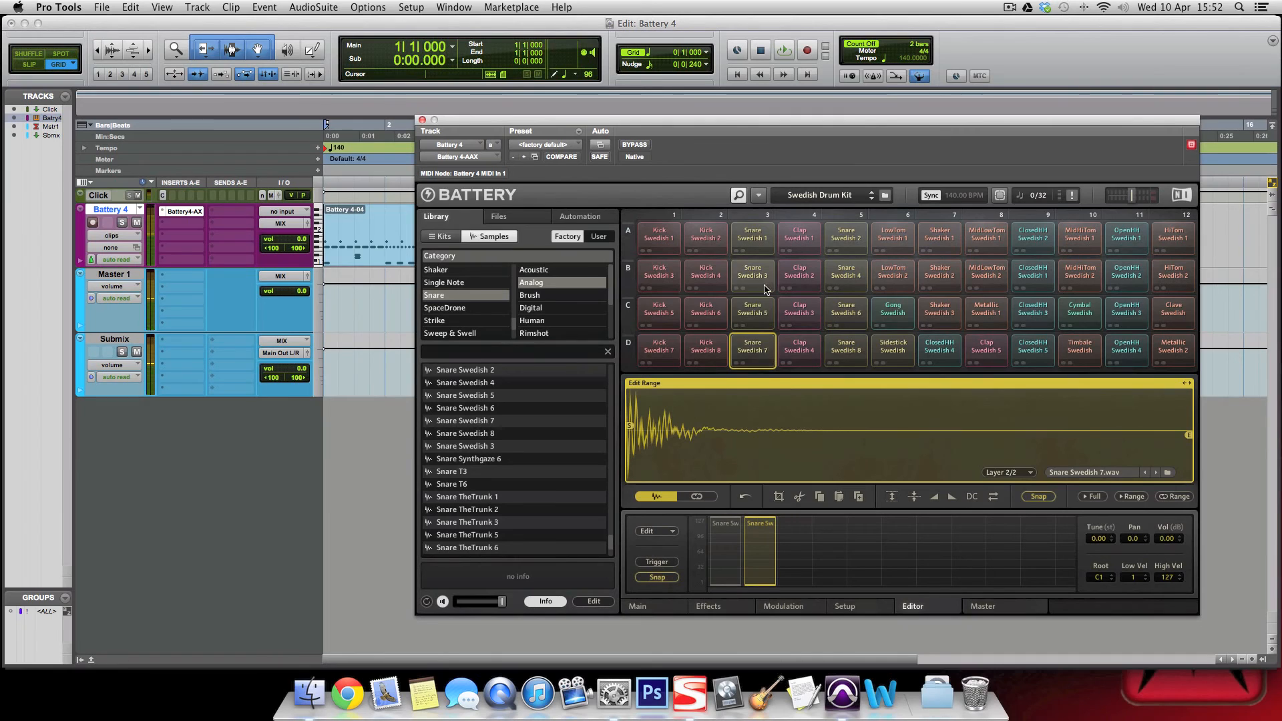
Step: Audition the two-layer Snare Swedish 7 cell against Snare Swedish 1
click(759, 351)
click(760, 352)
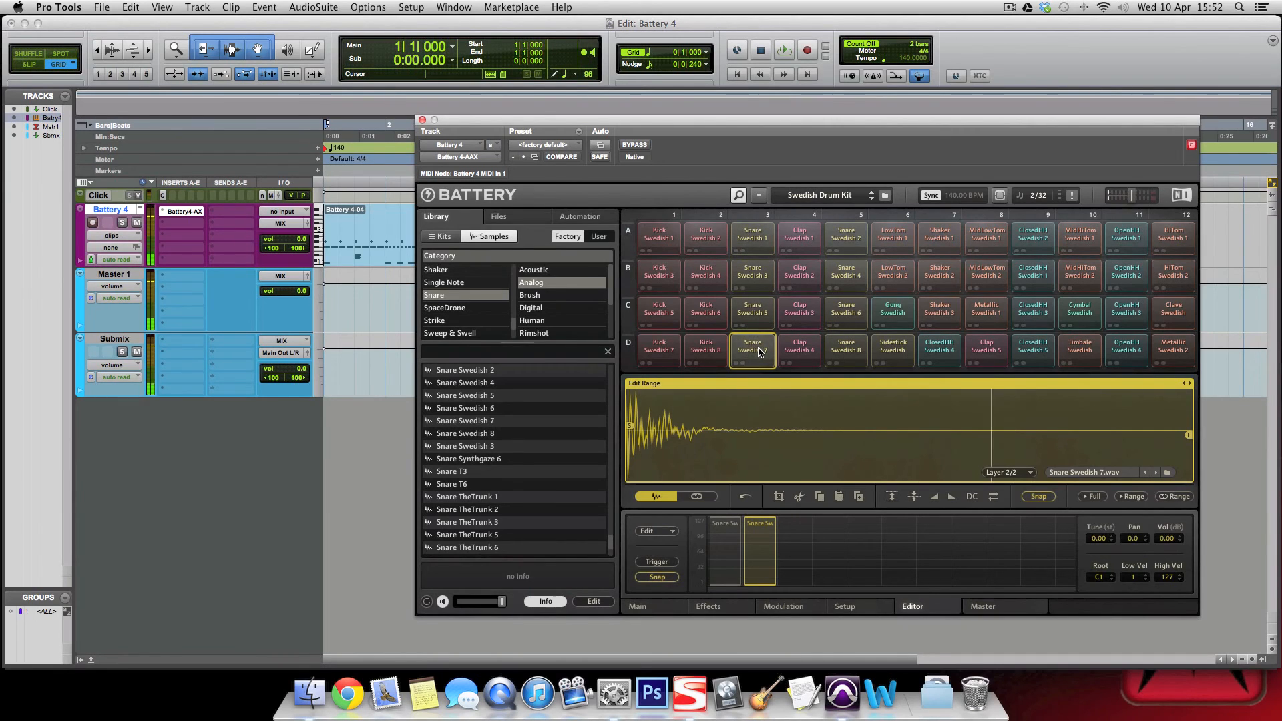
click(760, 235)
drag(760, 235, 753, 352)
Step: Split the Snare Swedish 7 layers by velocity, with a low velocity of 70 on layer 1 and a high velocity of 71 on layer 2
scroll(738, 589, left, 5)
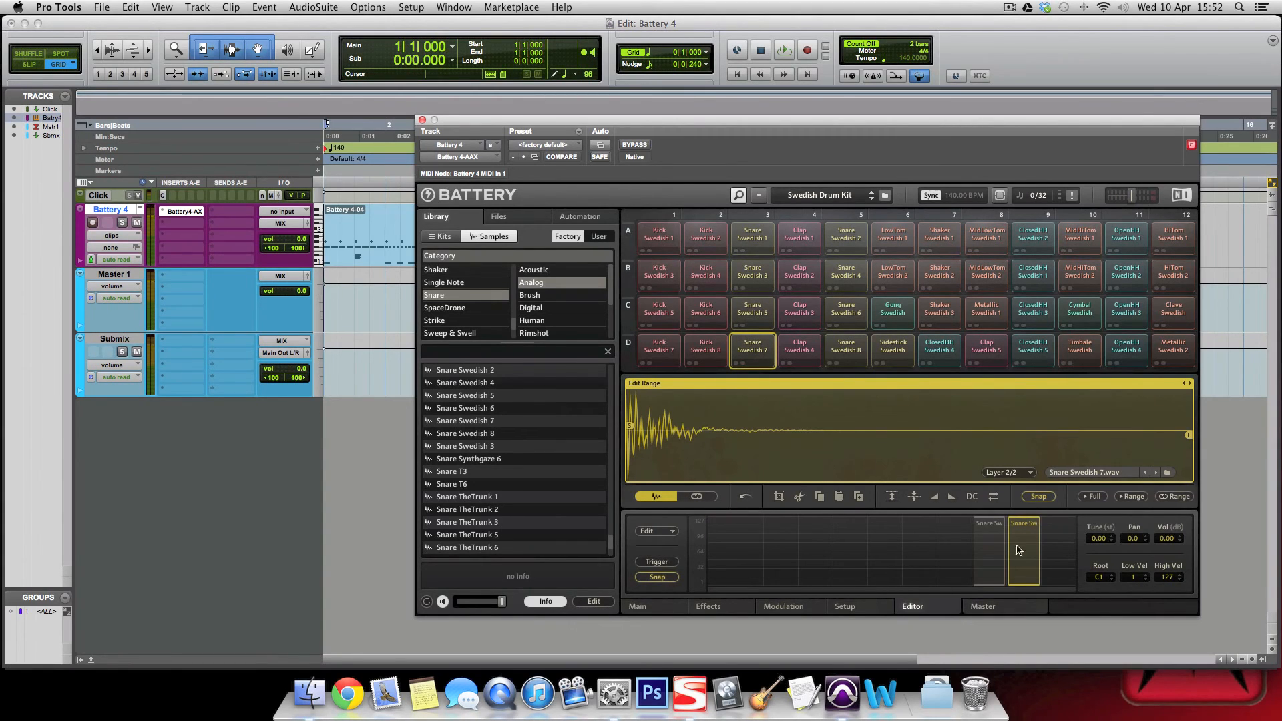
drag(991, 588, 995, 552)
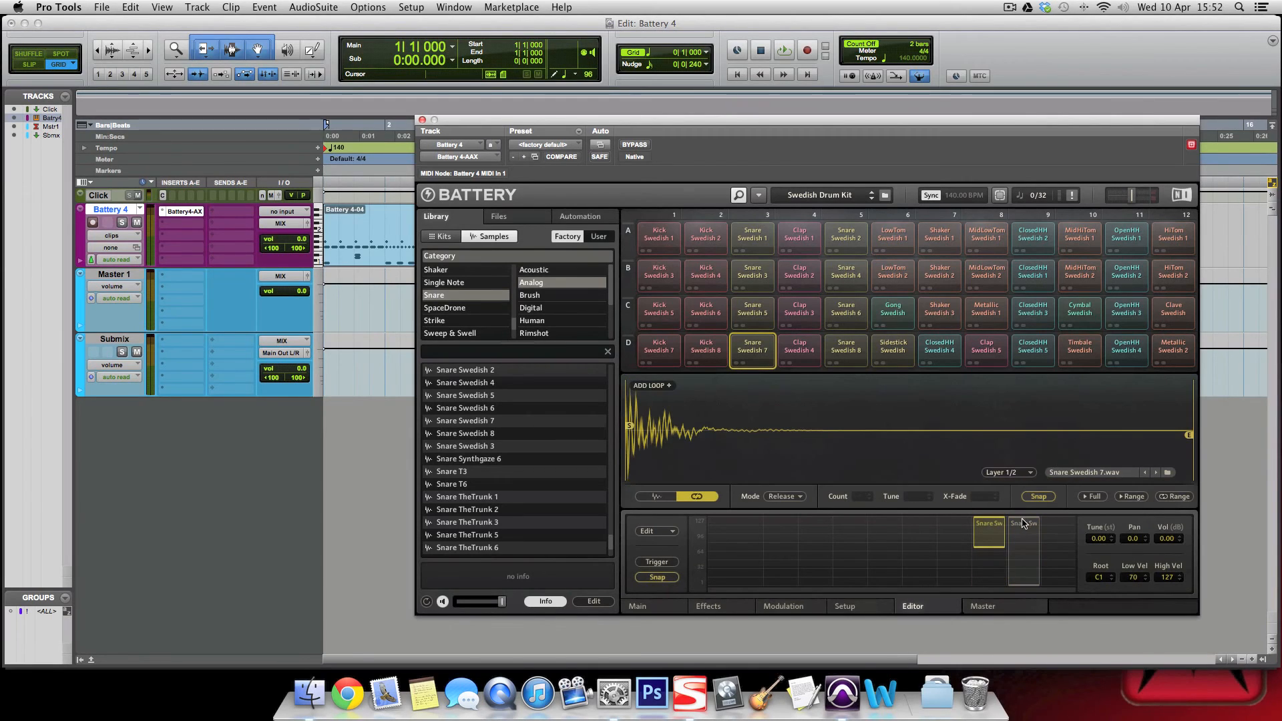
click(1026, 521)
drag(1025, 522, 1025, 552)
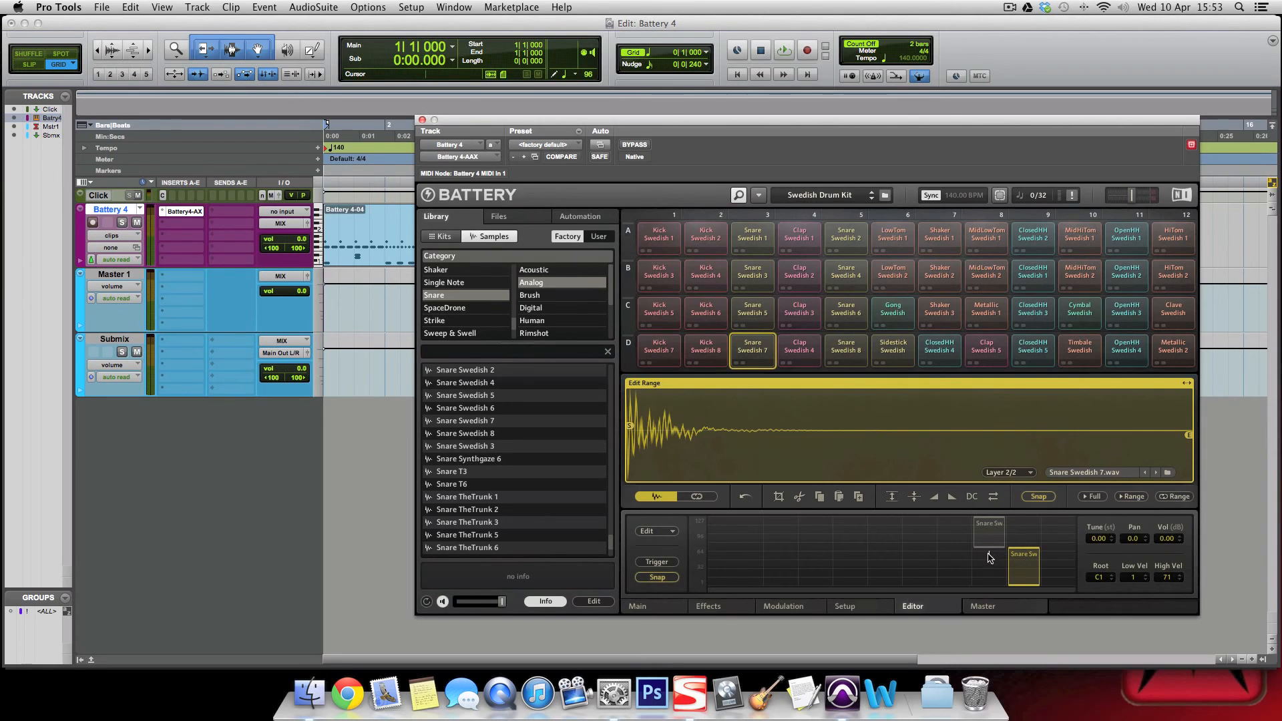
Step: Extend both Snare Swedish 7 layers back to the full velocity range of 1 to 127
click(993, 543)
drag(992, 547, 1028, 511)
drag(1019, 559, 1021, 625)
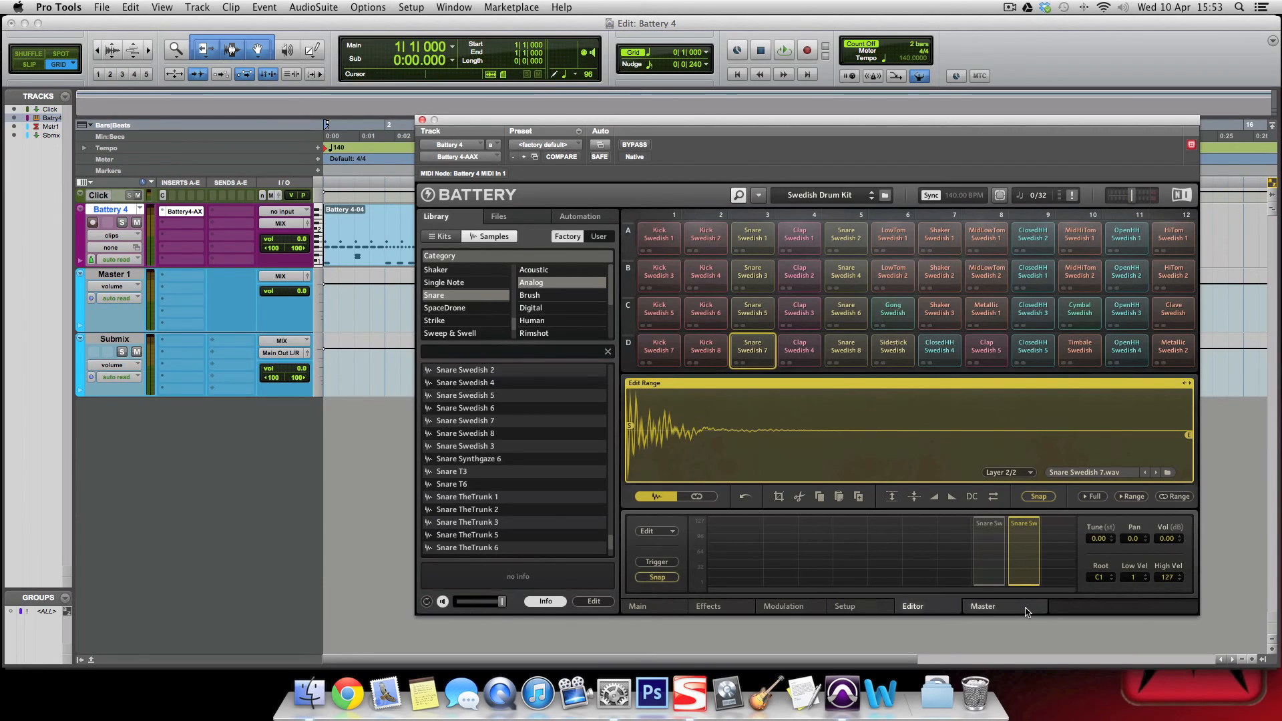
Step: Open the master settings with the buses, reverb and delay
click(989, 607)
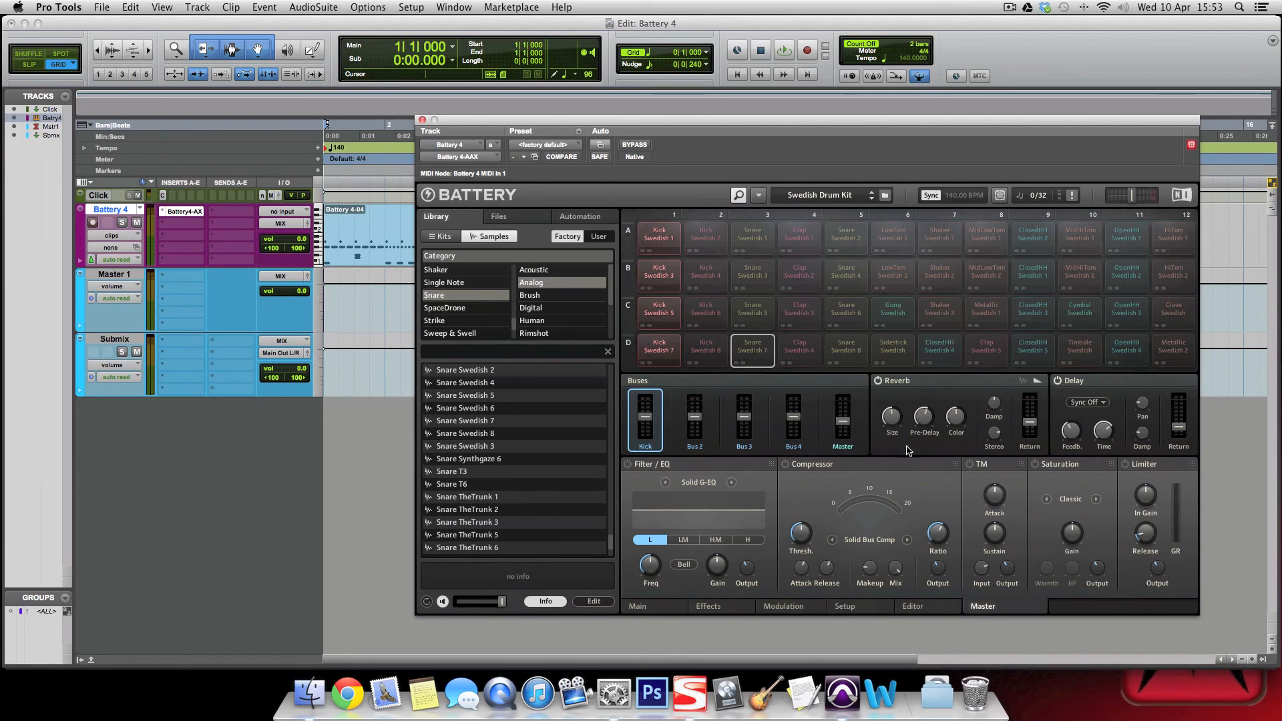